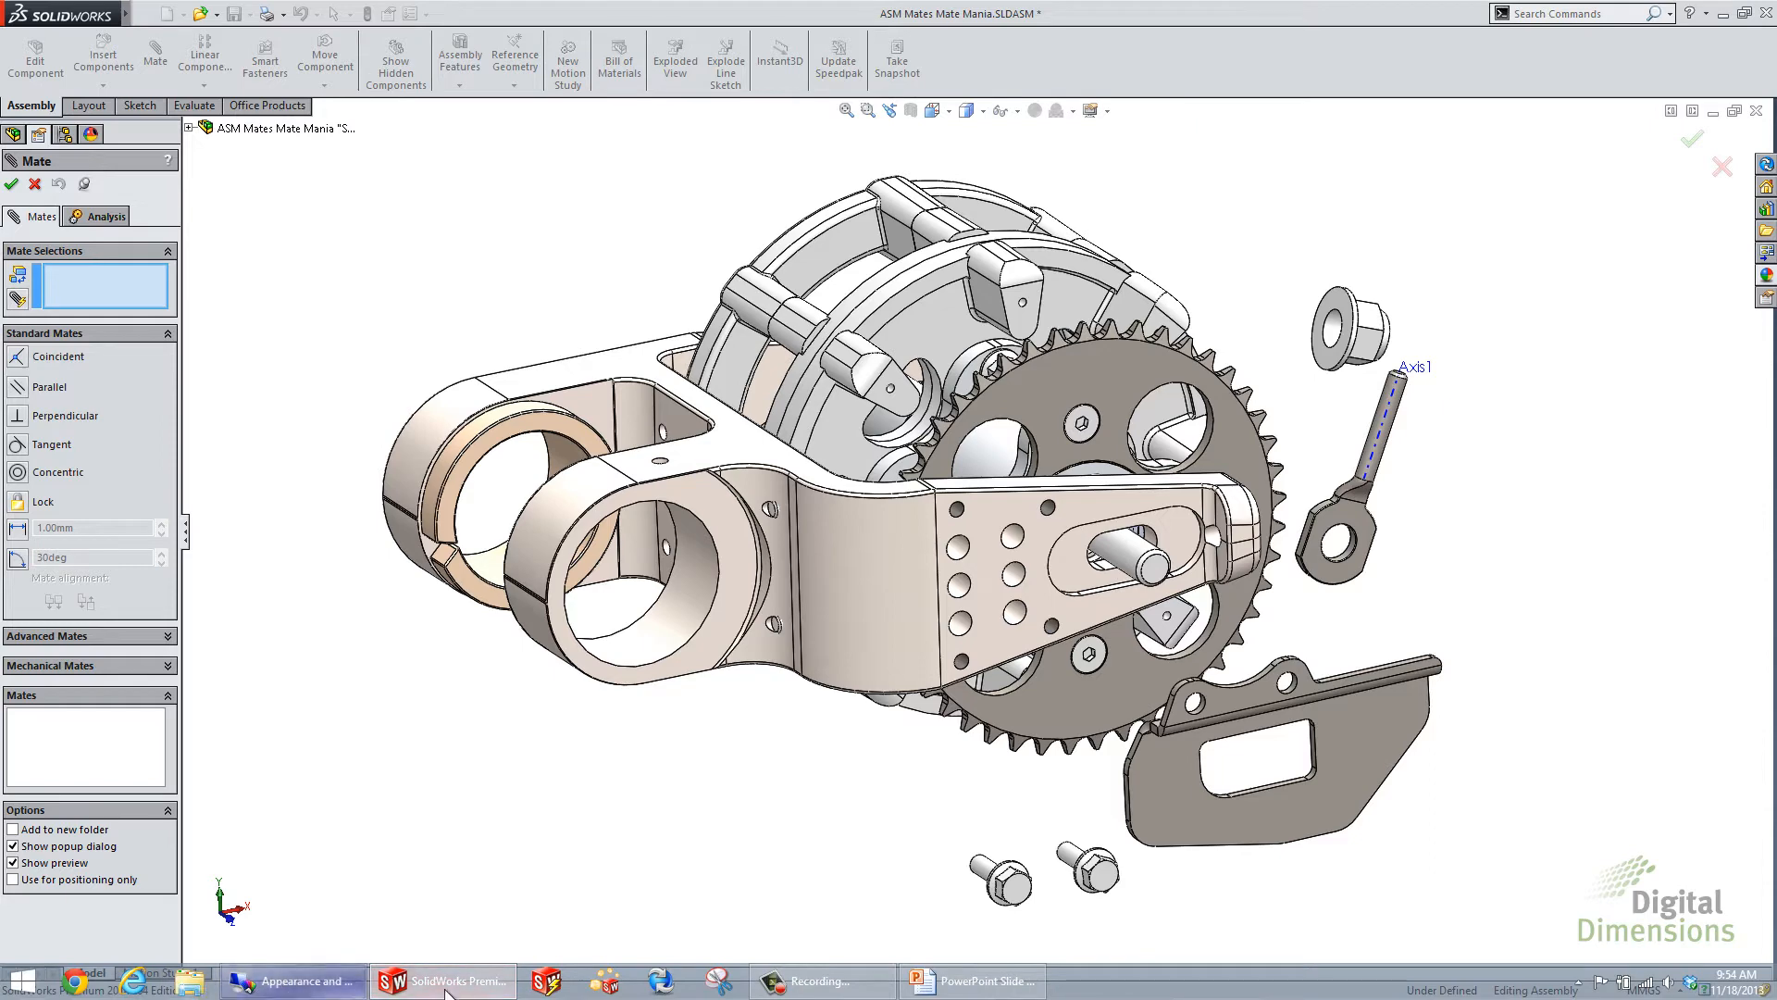
# Switch to Control Panel's Appearance and Personalization page and view the ClearType Text Tuner's Turn on ClearType option
pyautogui.click(238, 987)
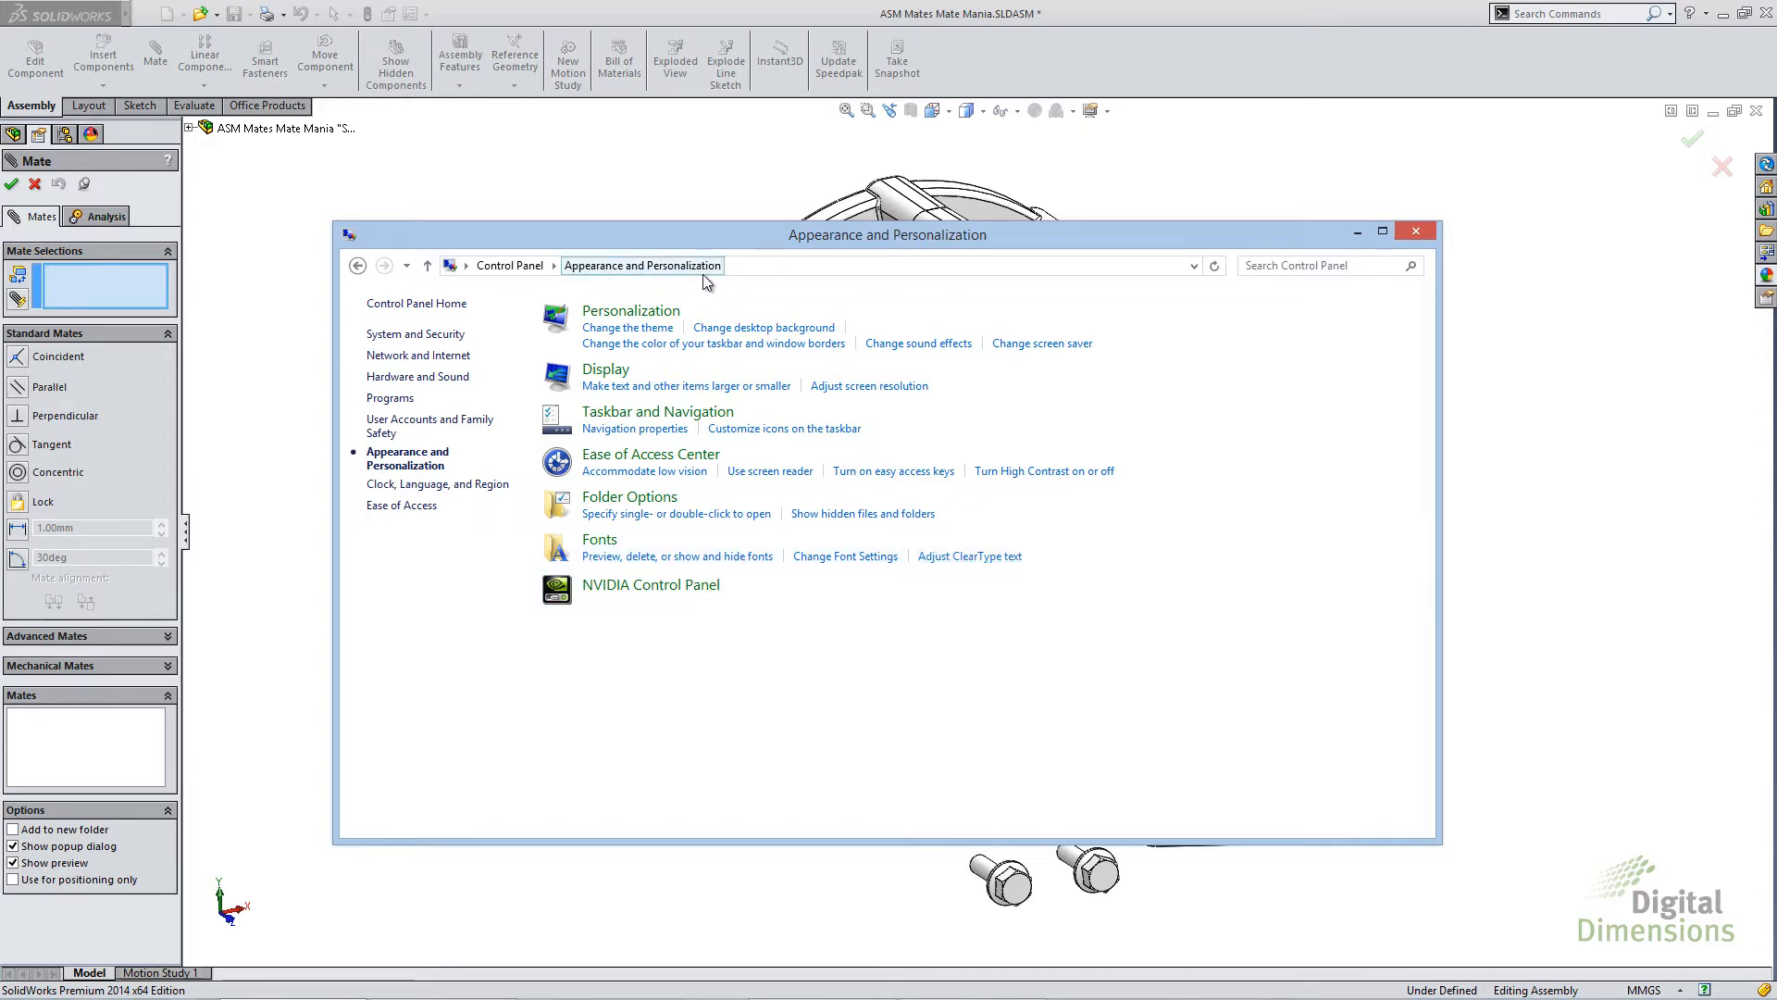
pyautogui.click(997, 558)
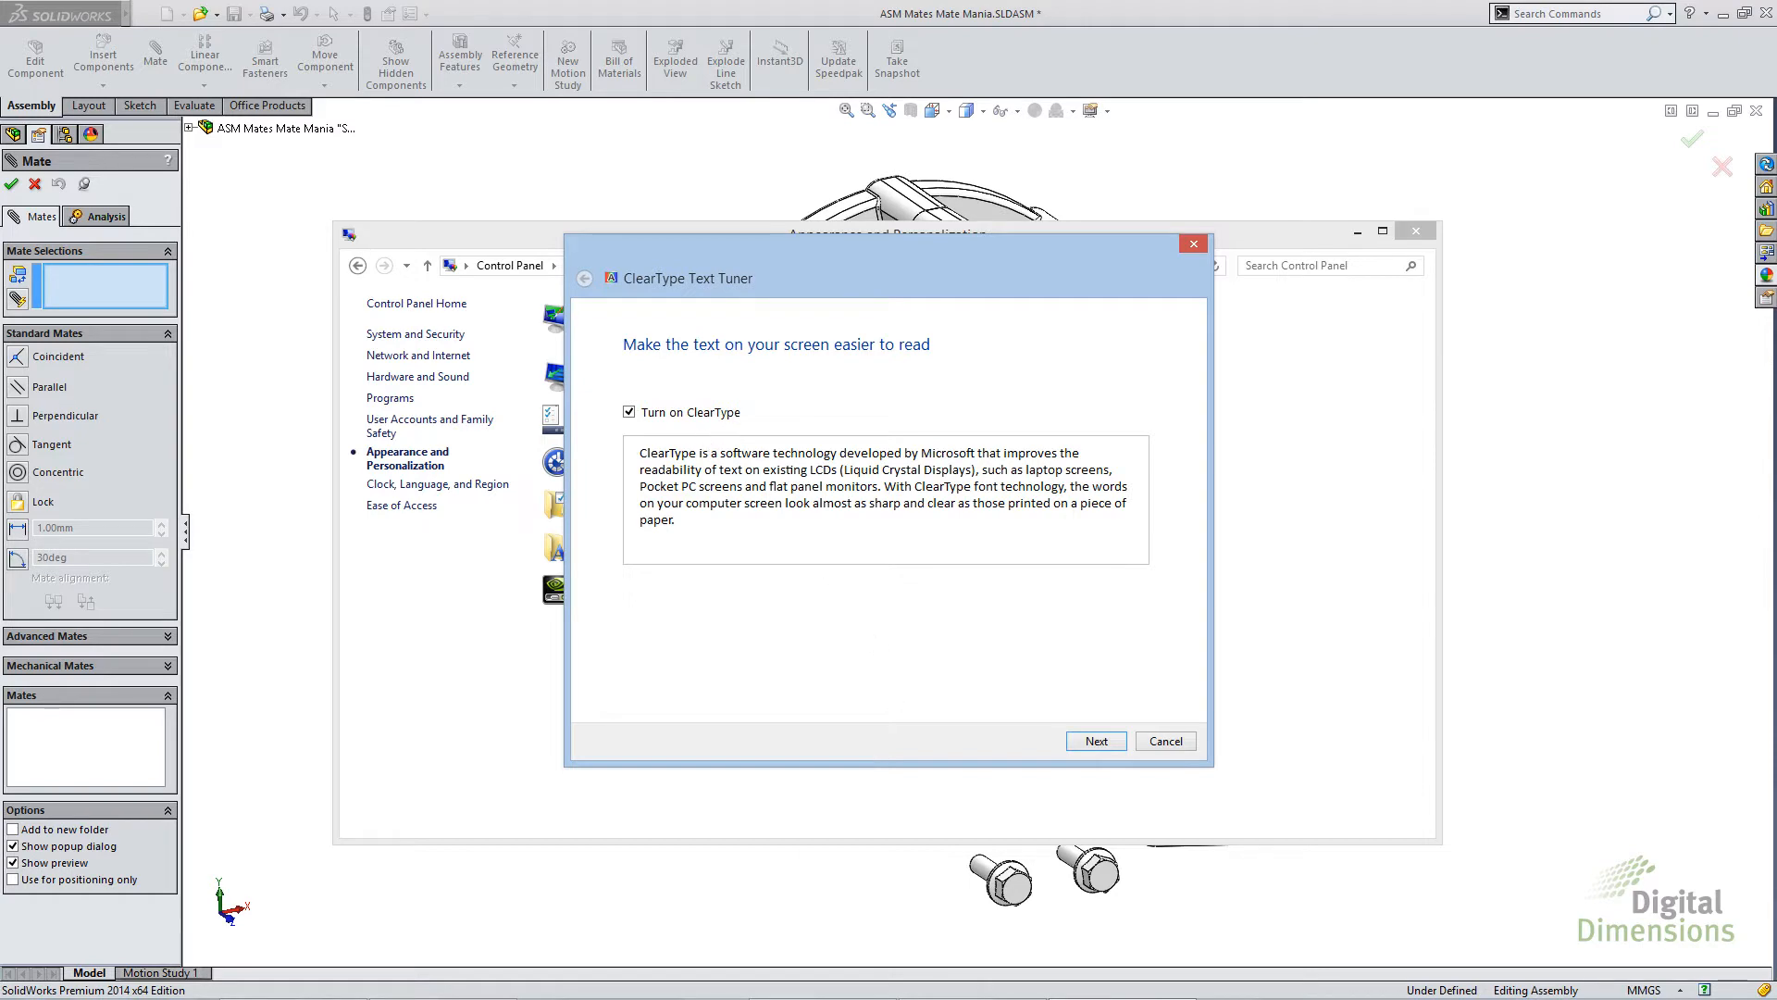
pyautogui.click(1005, 979)
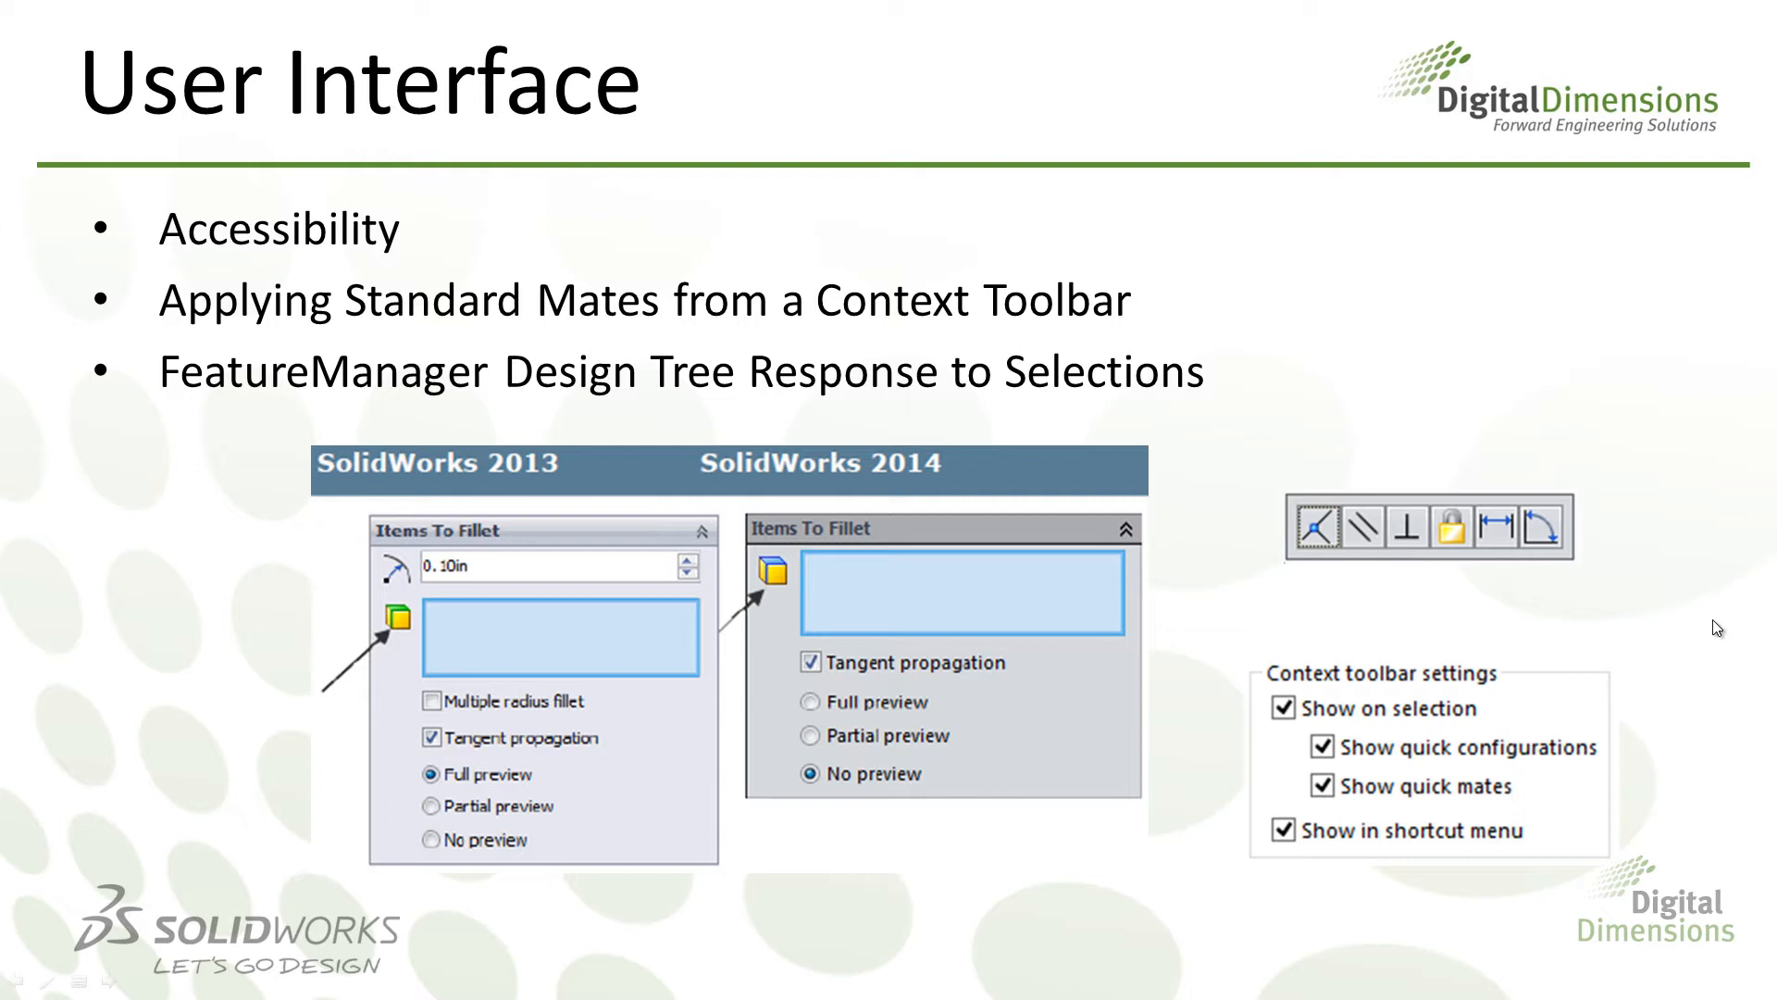
# Return to the SOLIDWORKS assembly and select the swing arm's flat side face to examine its context toolbar, ending with nothing selected
pyautogui.hotkey('alt', 'Tab')
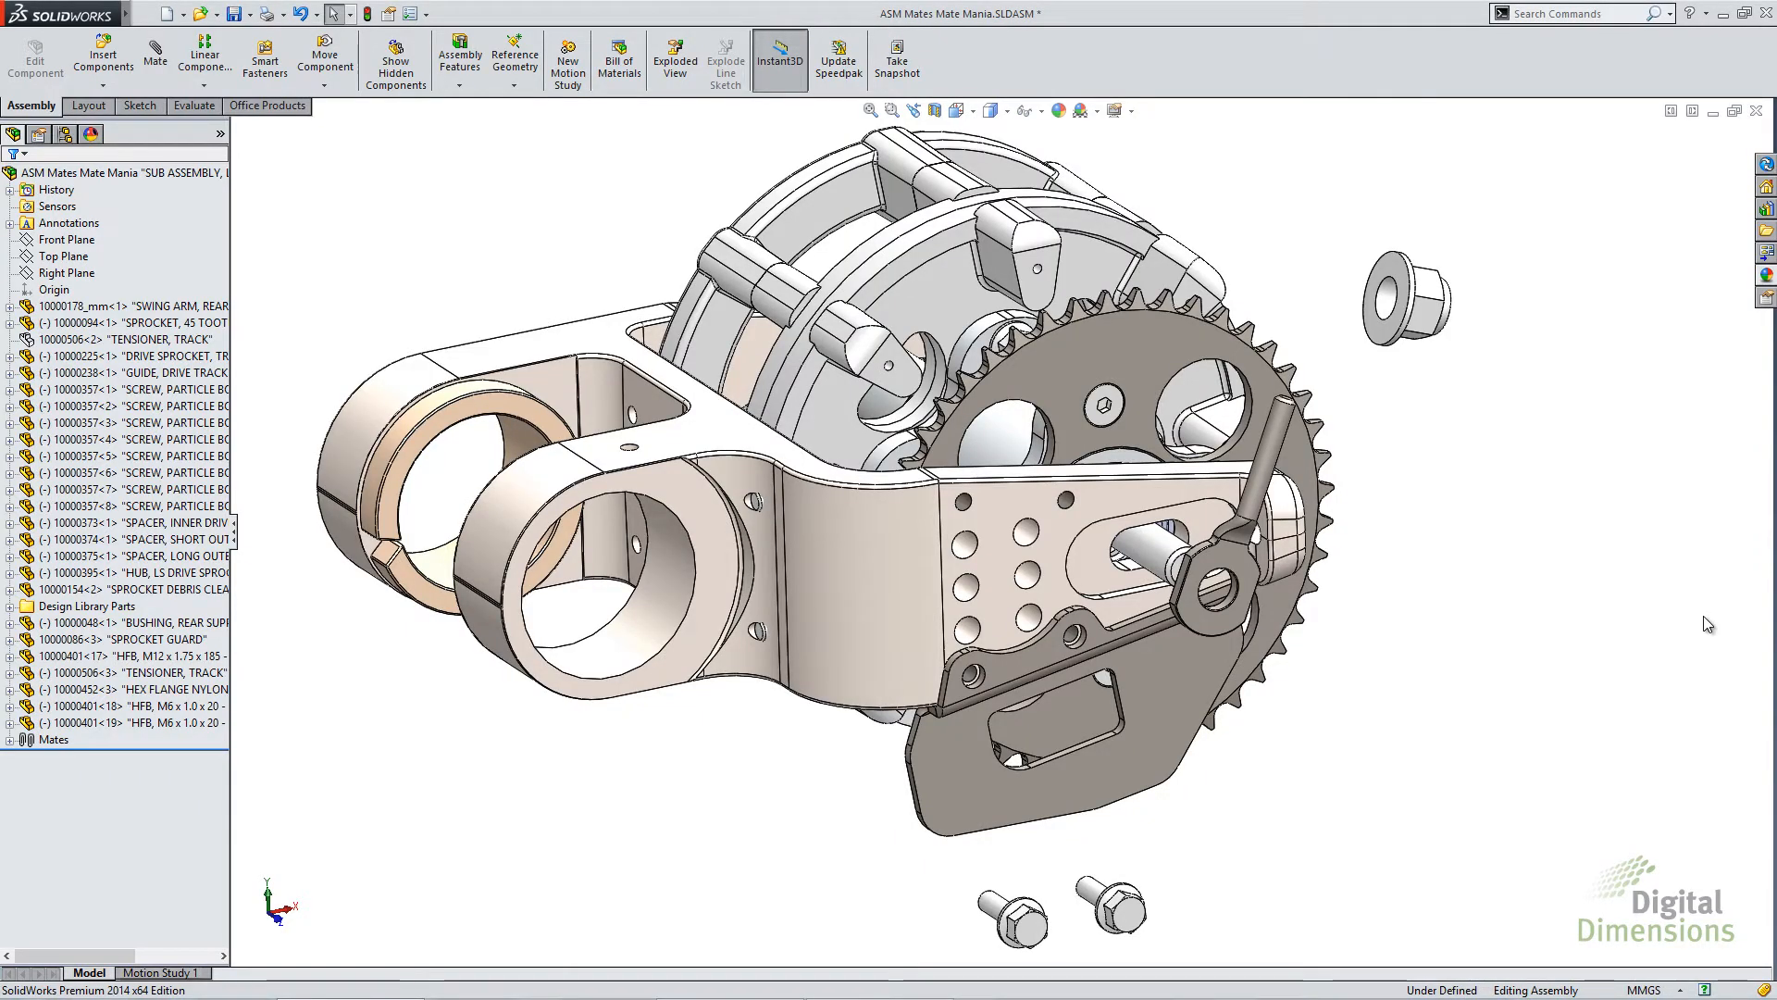
pyautogui.click(1131, 502)
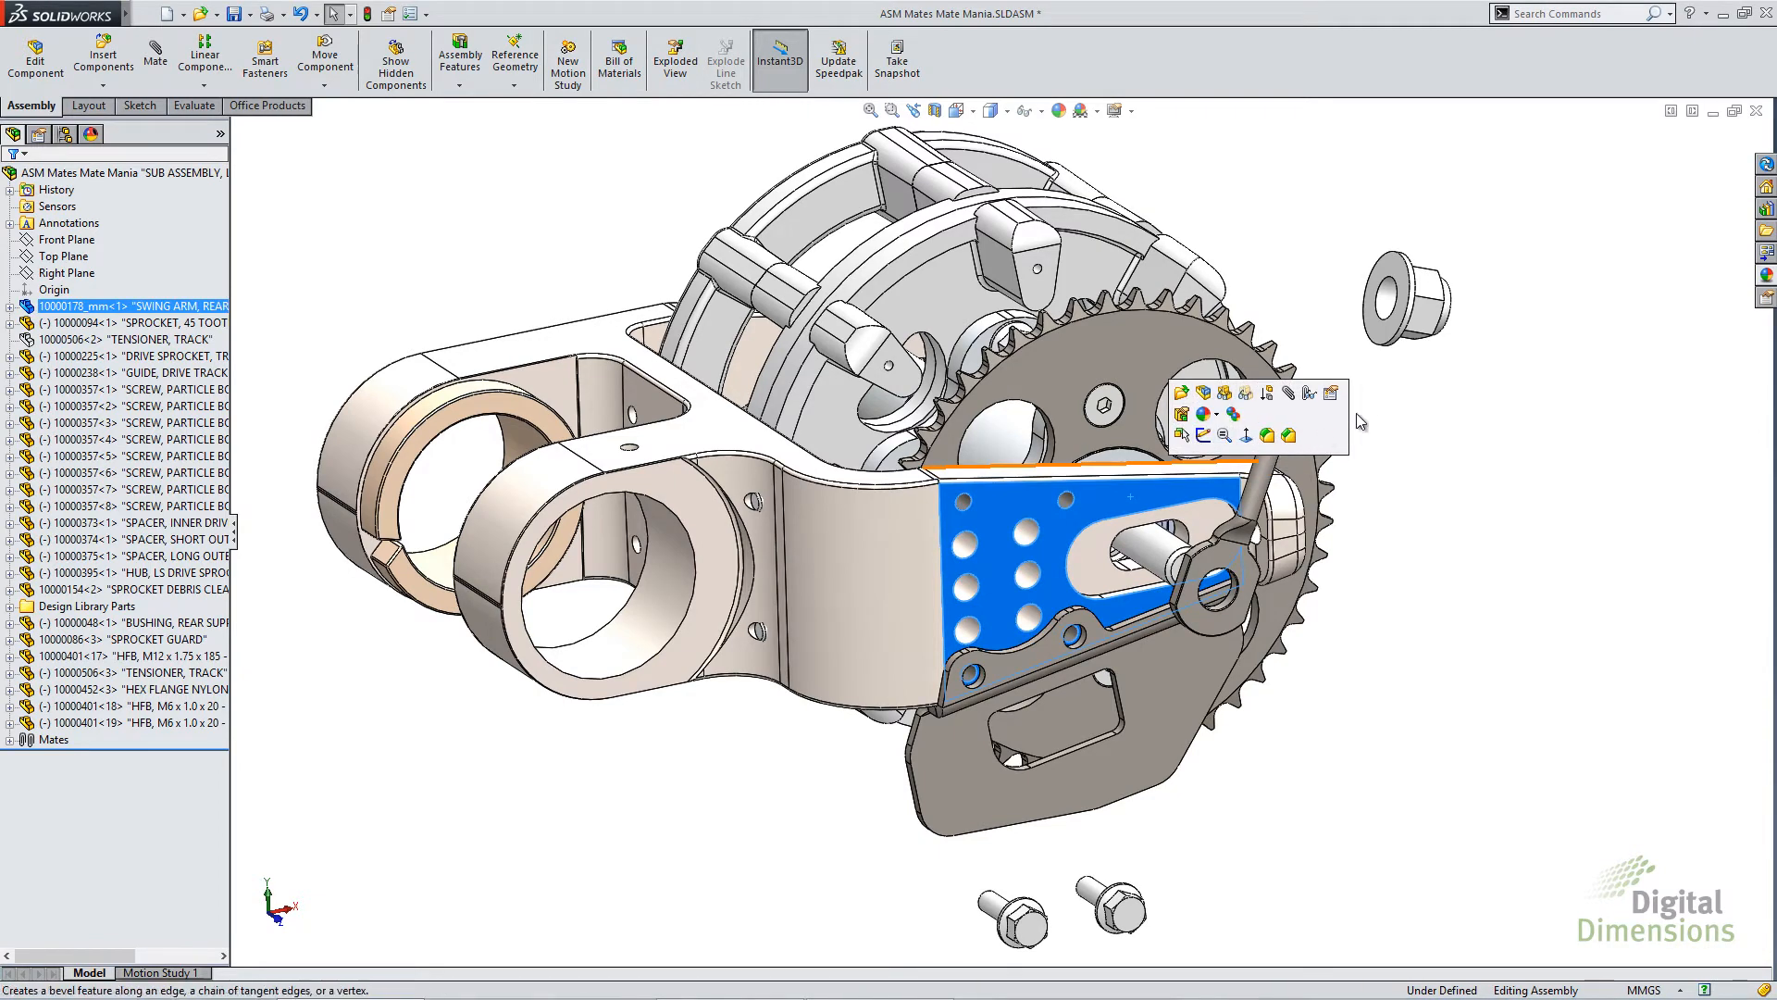
pyautogui.click(1478, 568)
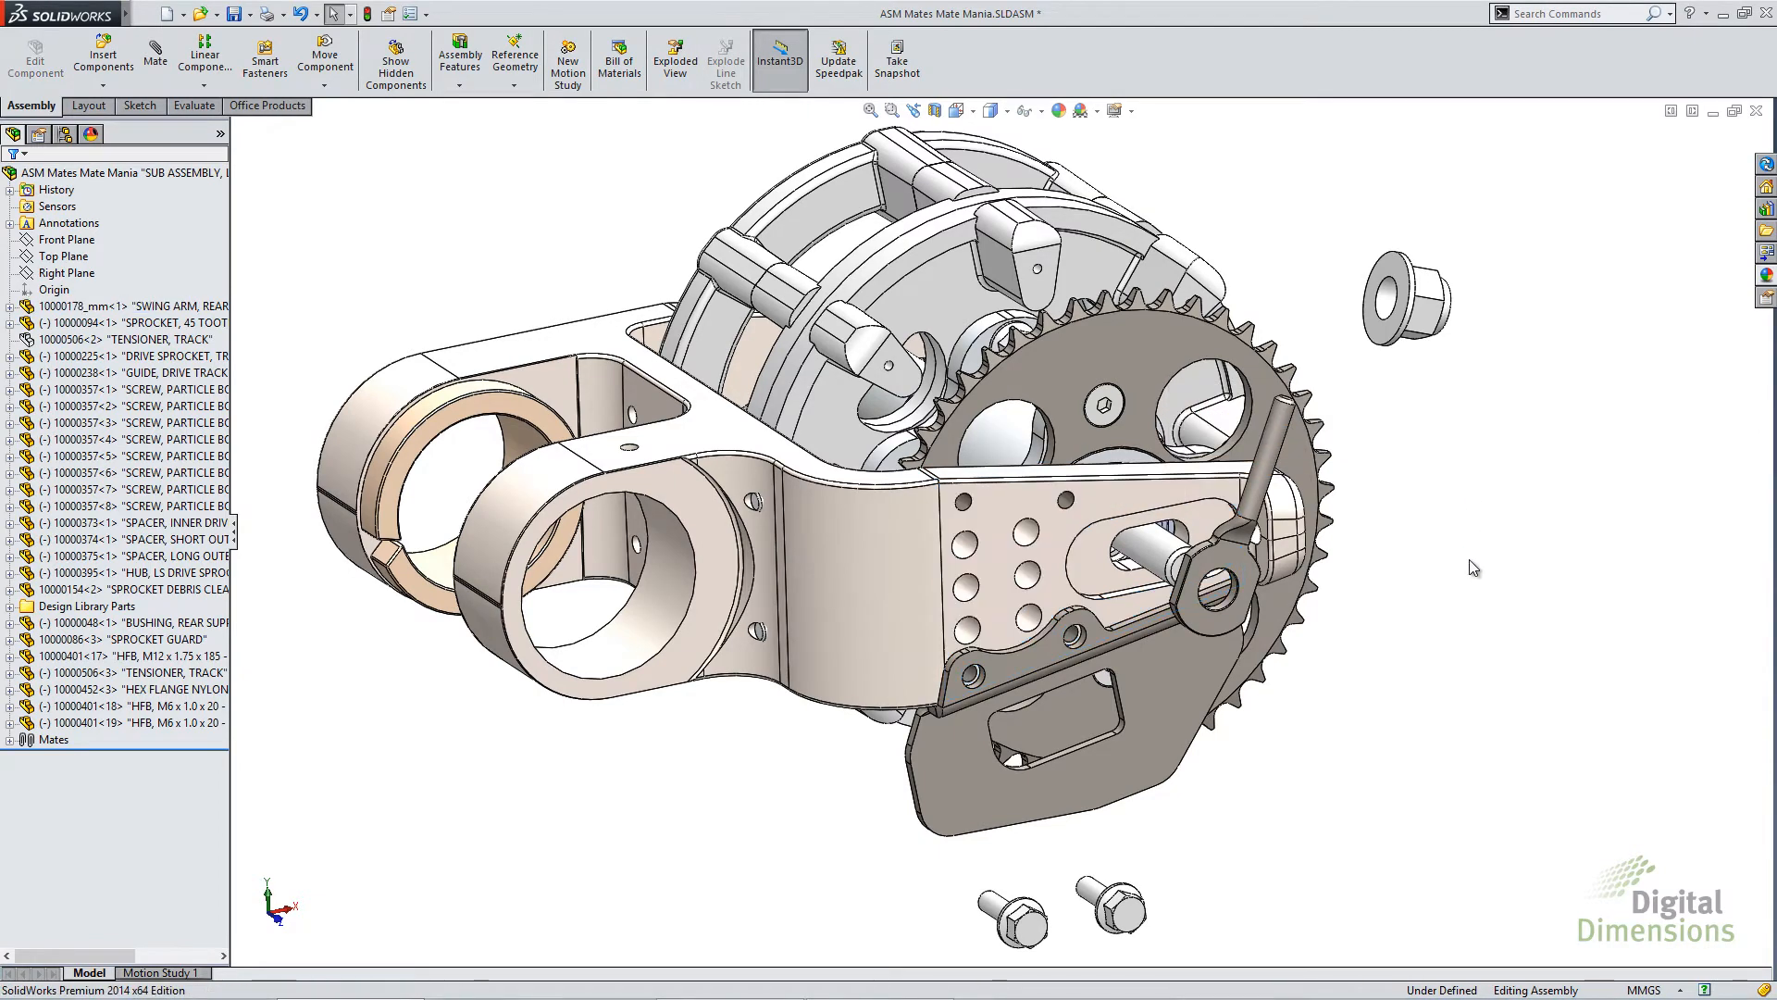
pyautogui.click(1125, 485)
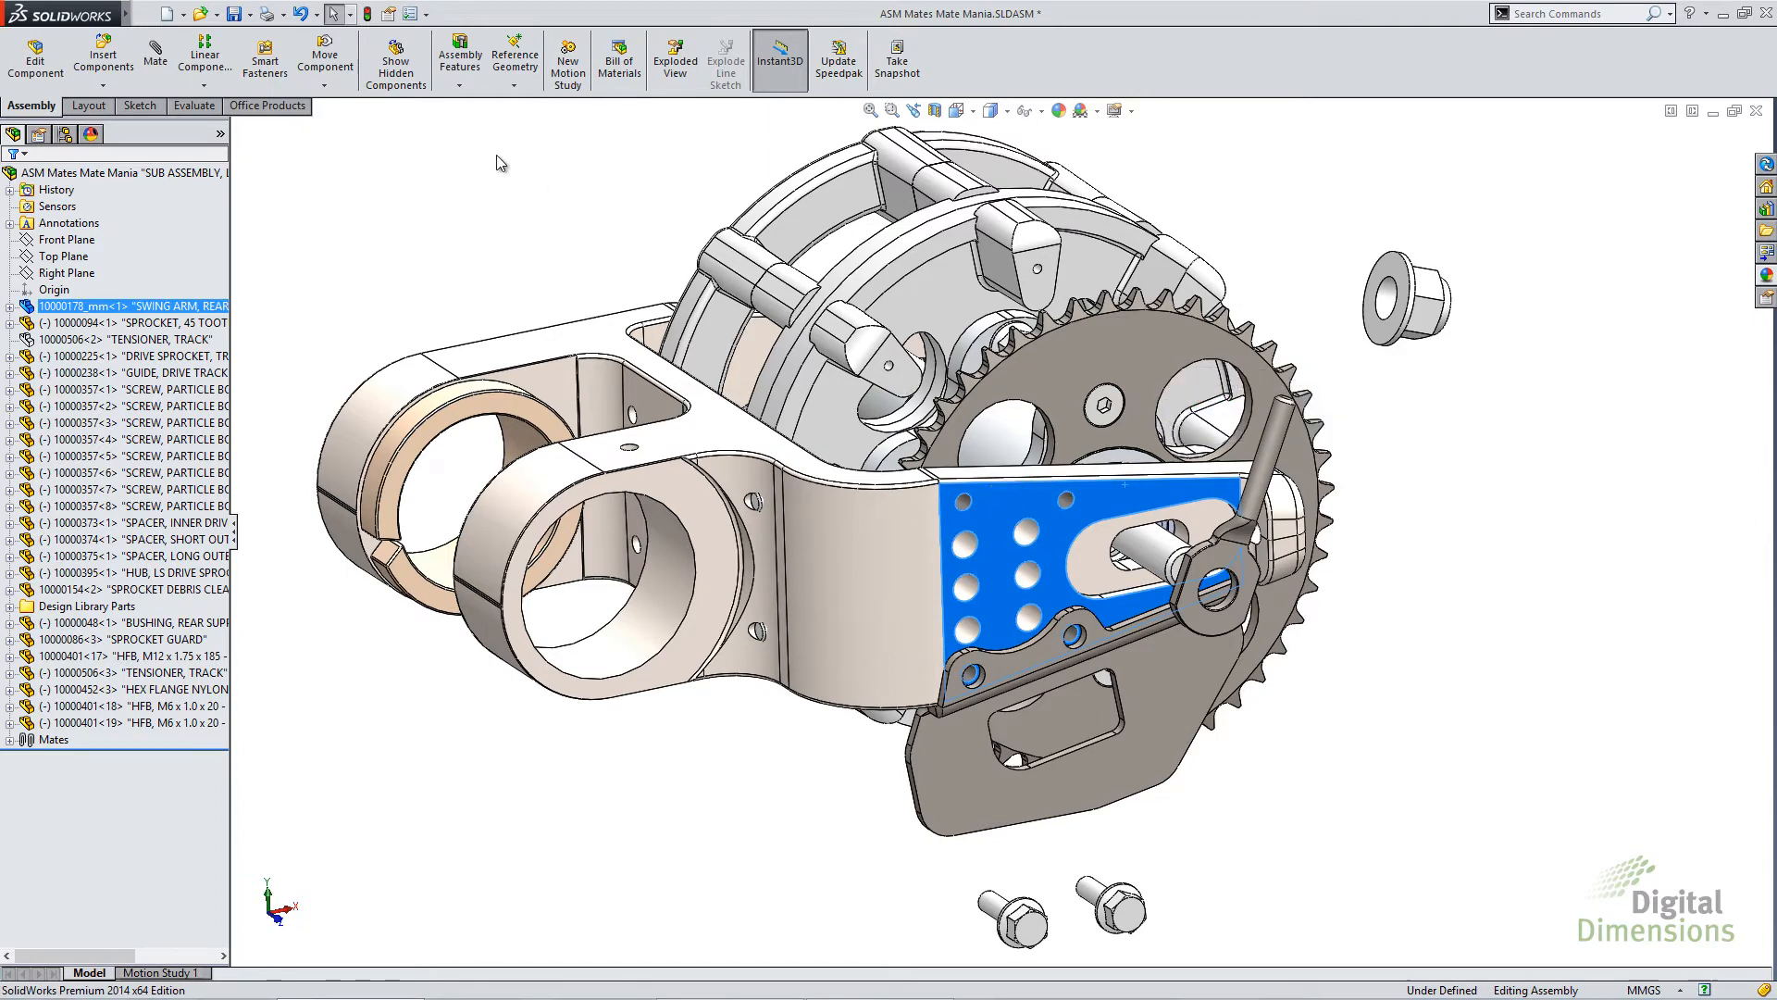
pyautogui.click(1141, 492)
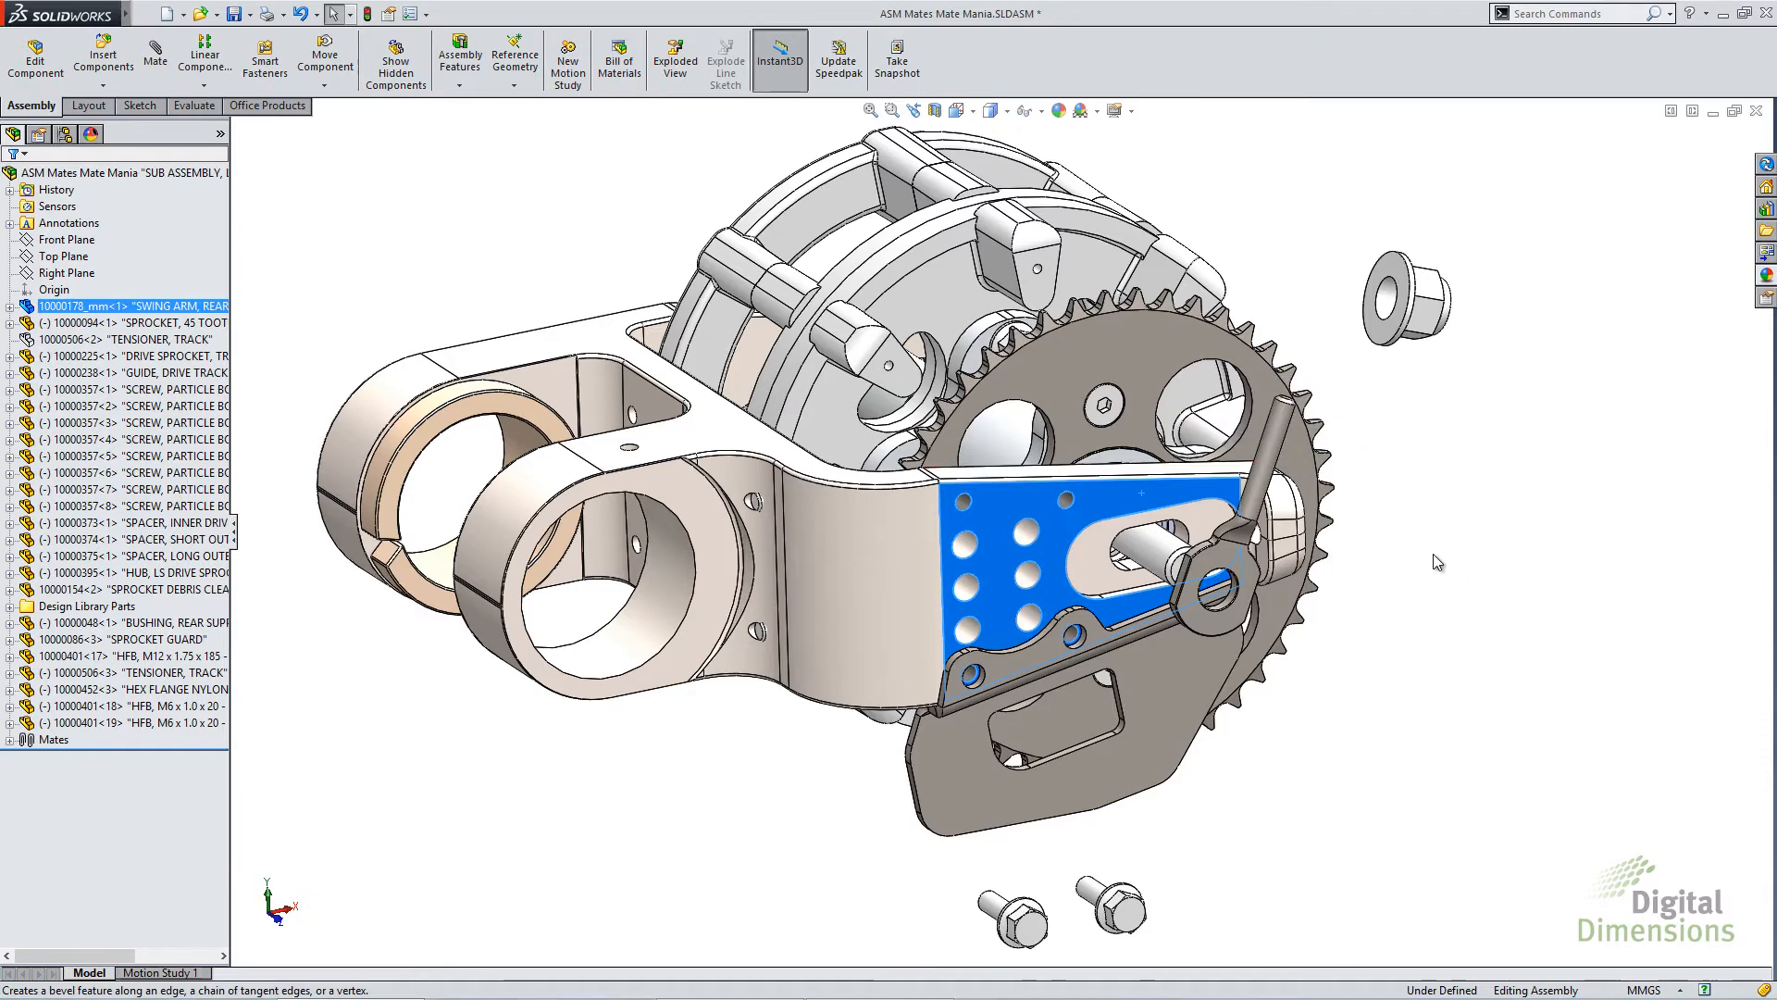
pyautogui.click(1387, 548)
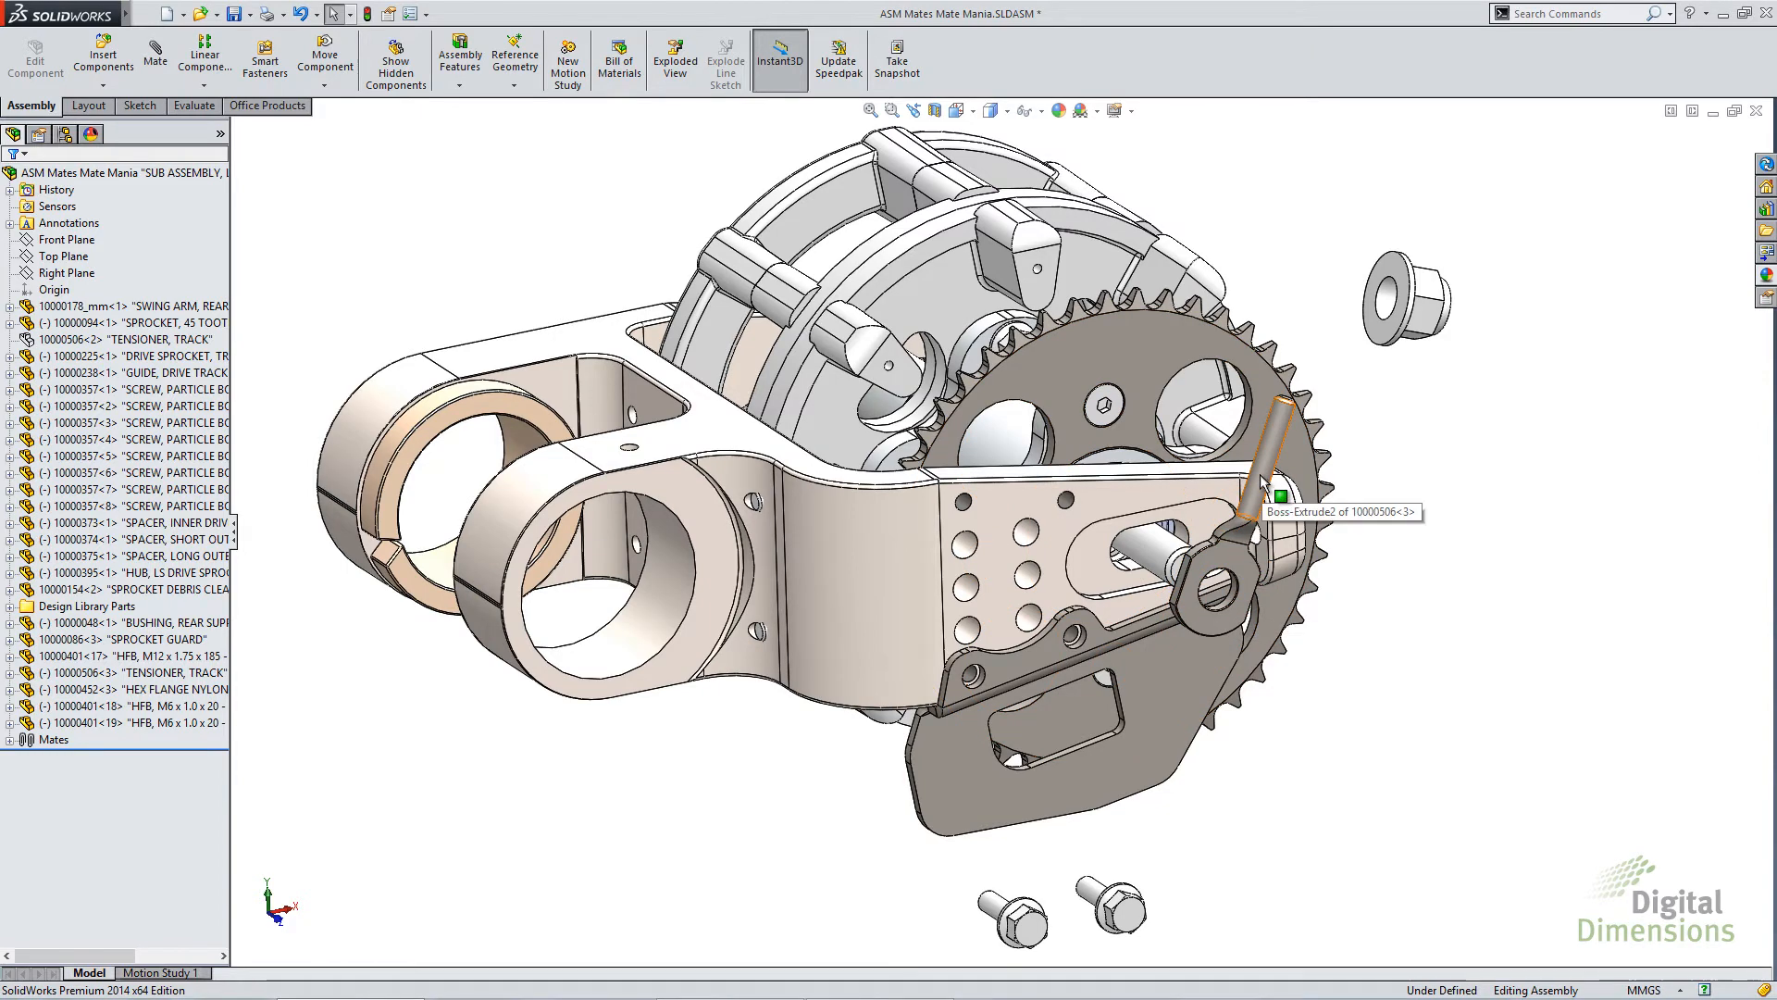
# Add a concentric mate between the track tensioner's cylindrical rod and the hole in the swing arm's end
pyautogui.scroll(-4, 1264, 495)
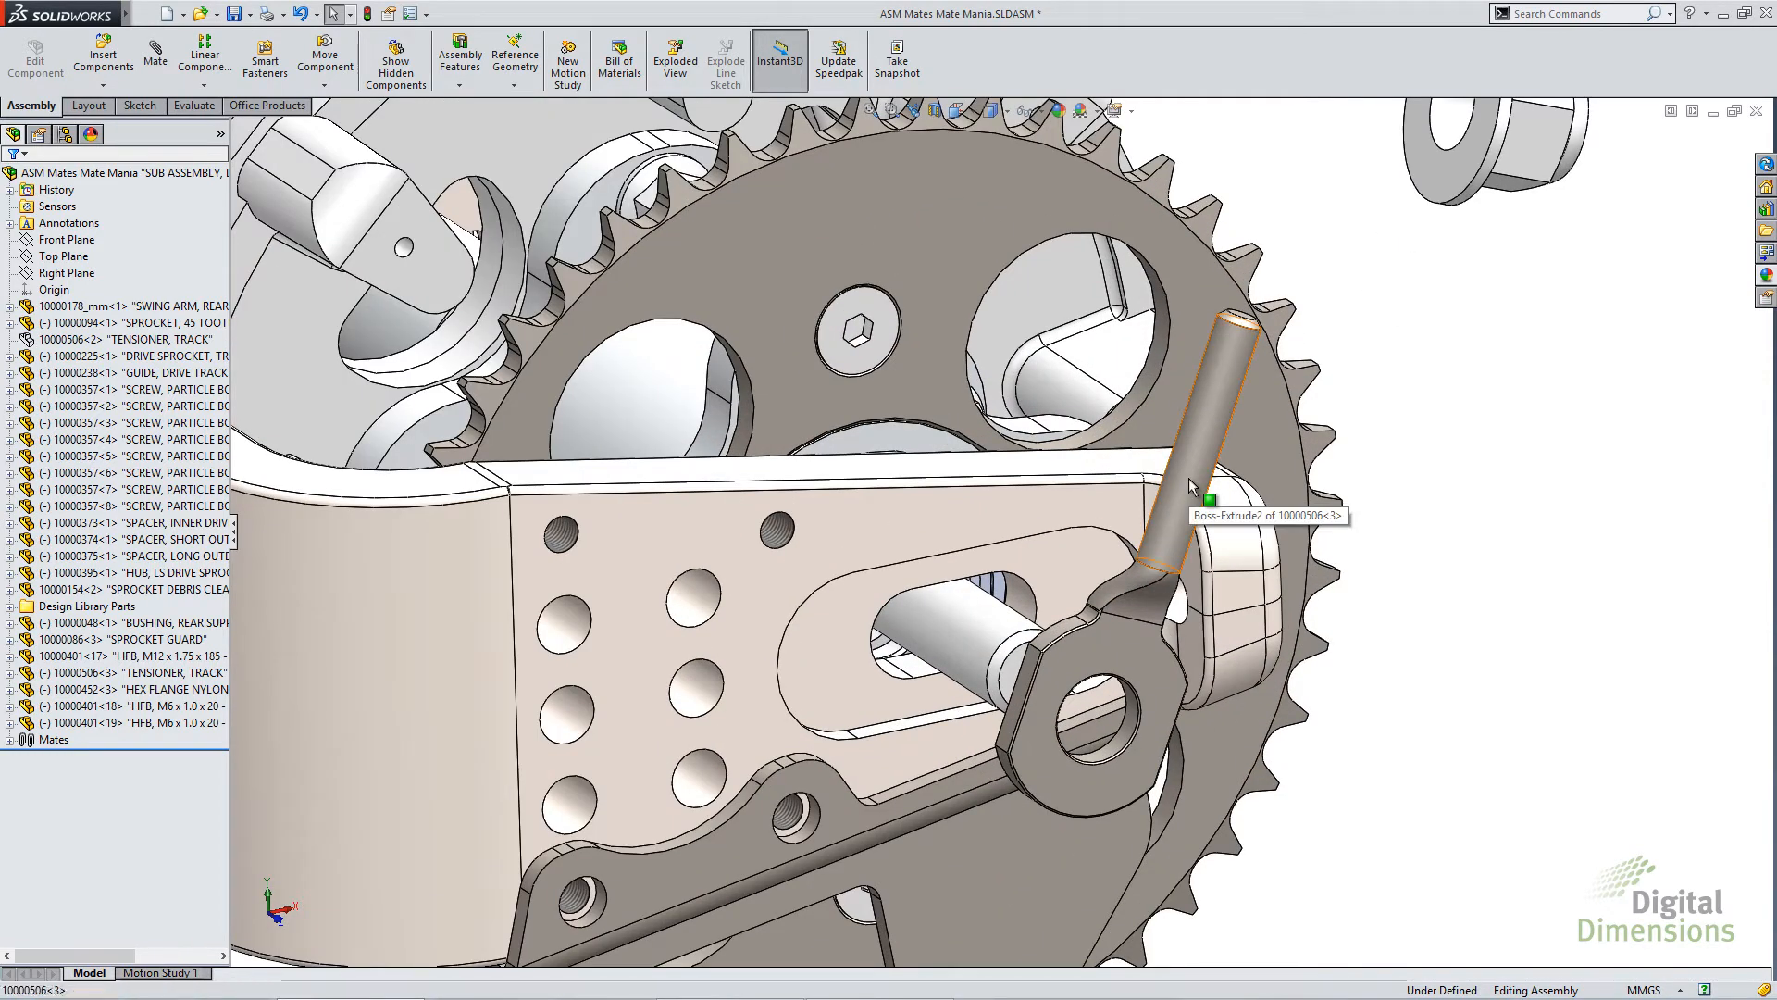
pyautogui.click(1183, 480)
pyautogui.keyDown('ctrl'); pyautogui.click(1177, 614); pyautogui.keyUp('ctrl')
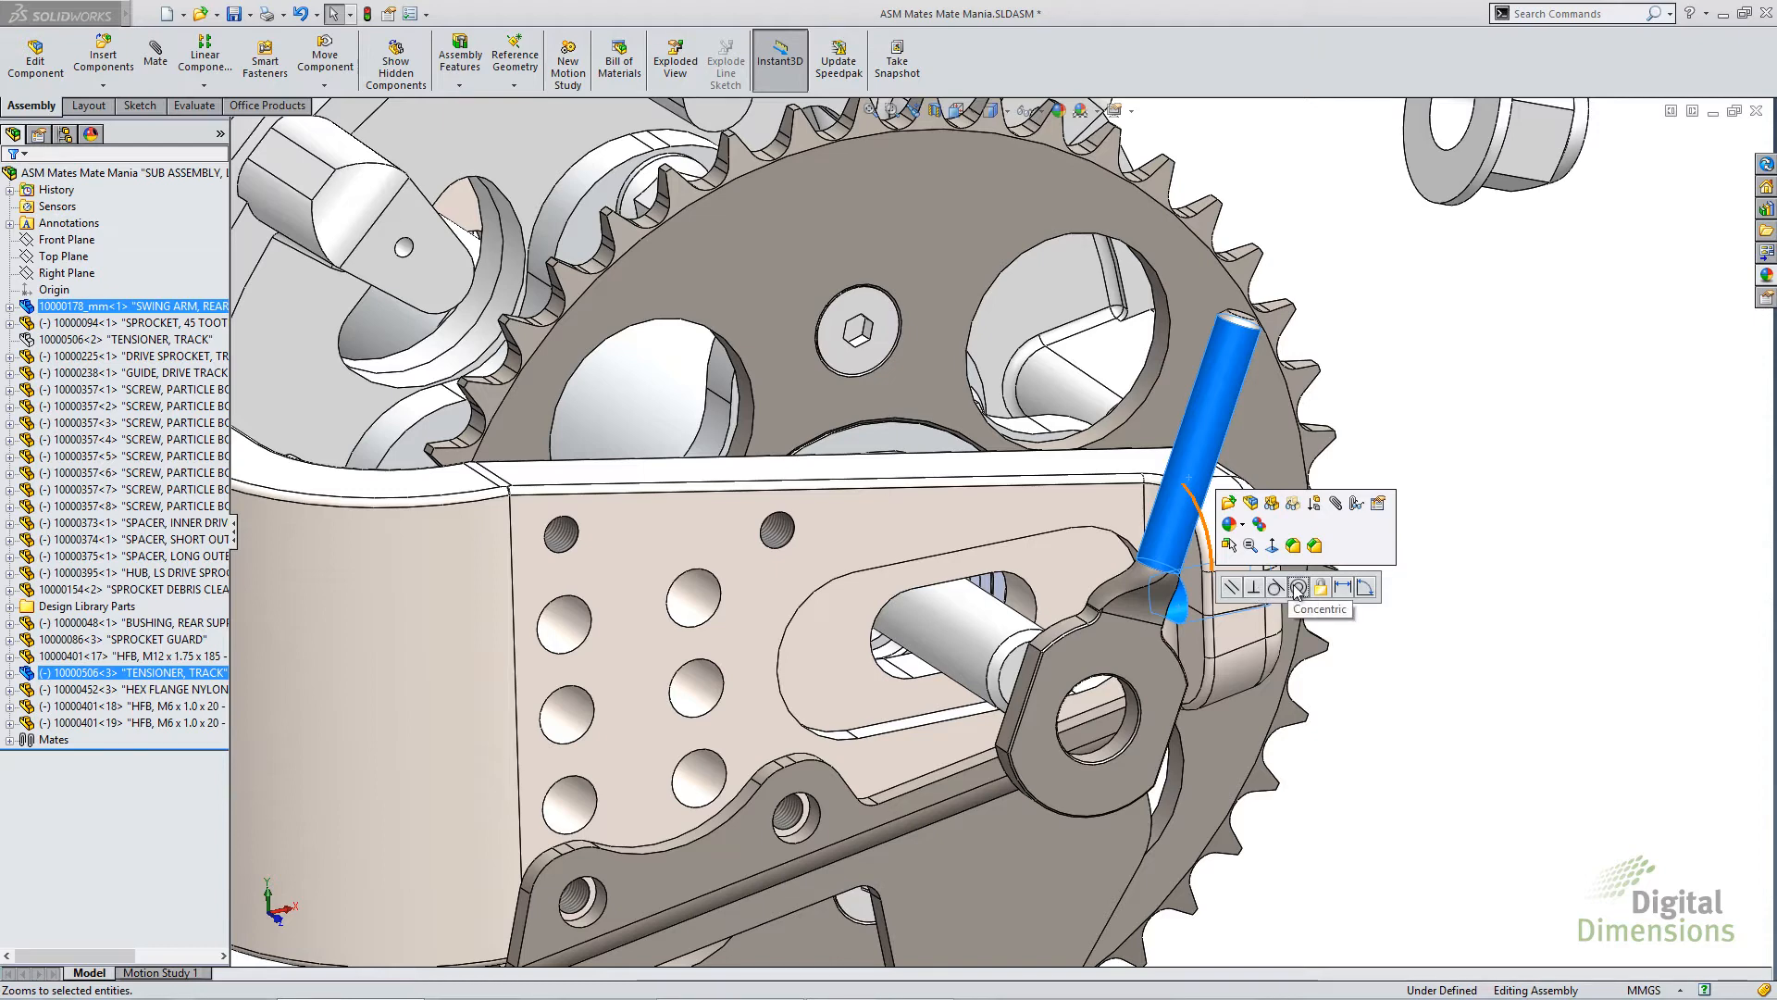
pyautogui.click(1297, 588)
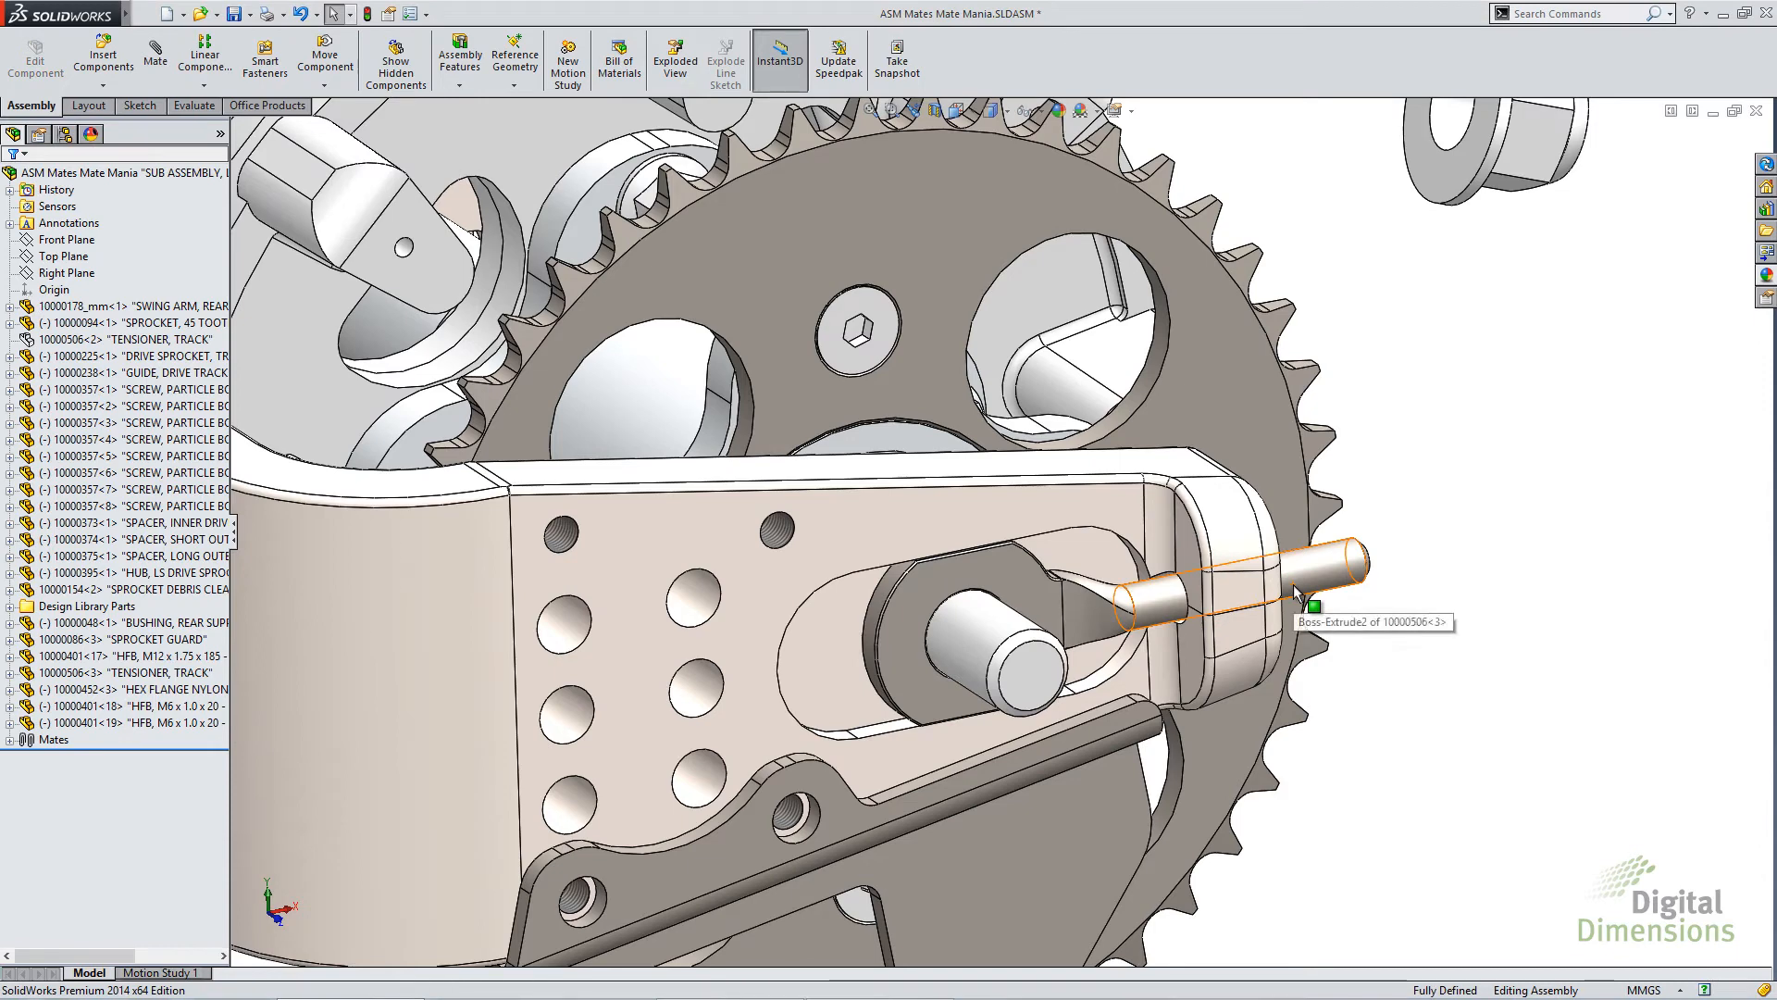
# Add a concentric mate between the hex flange nut's bore and the shank of the M12 bolt
pyautogui.click(1452, 133)
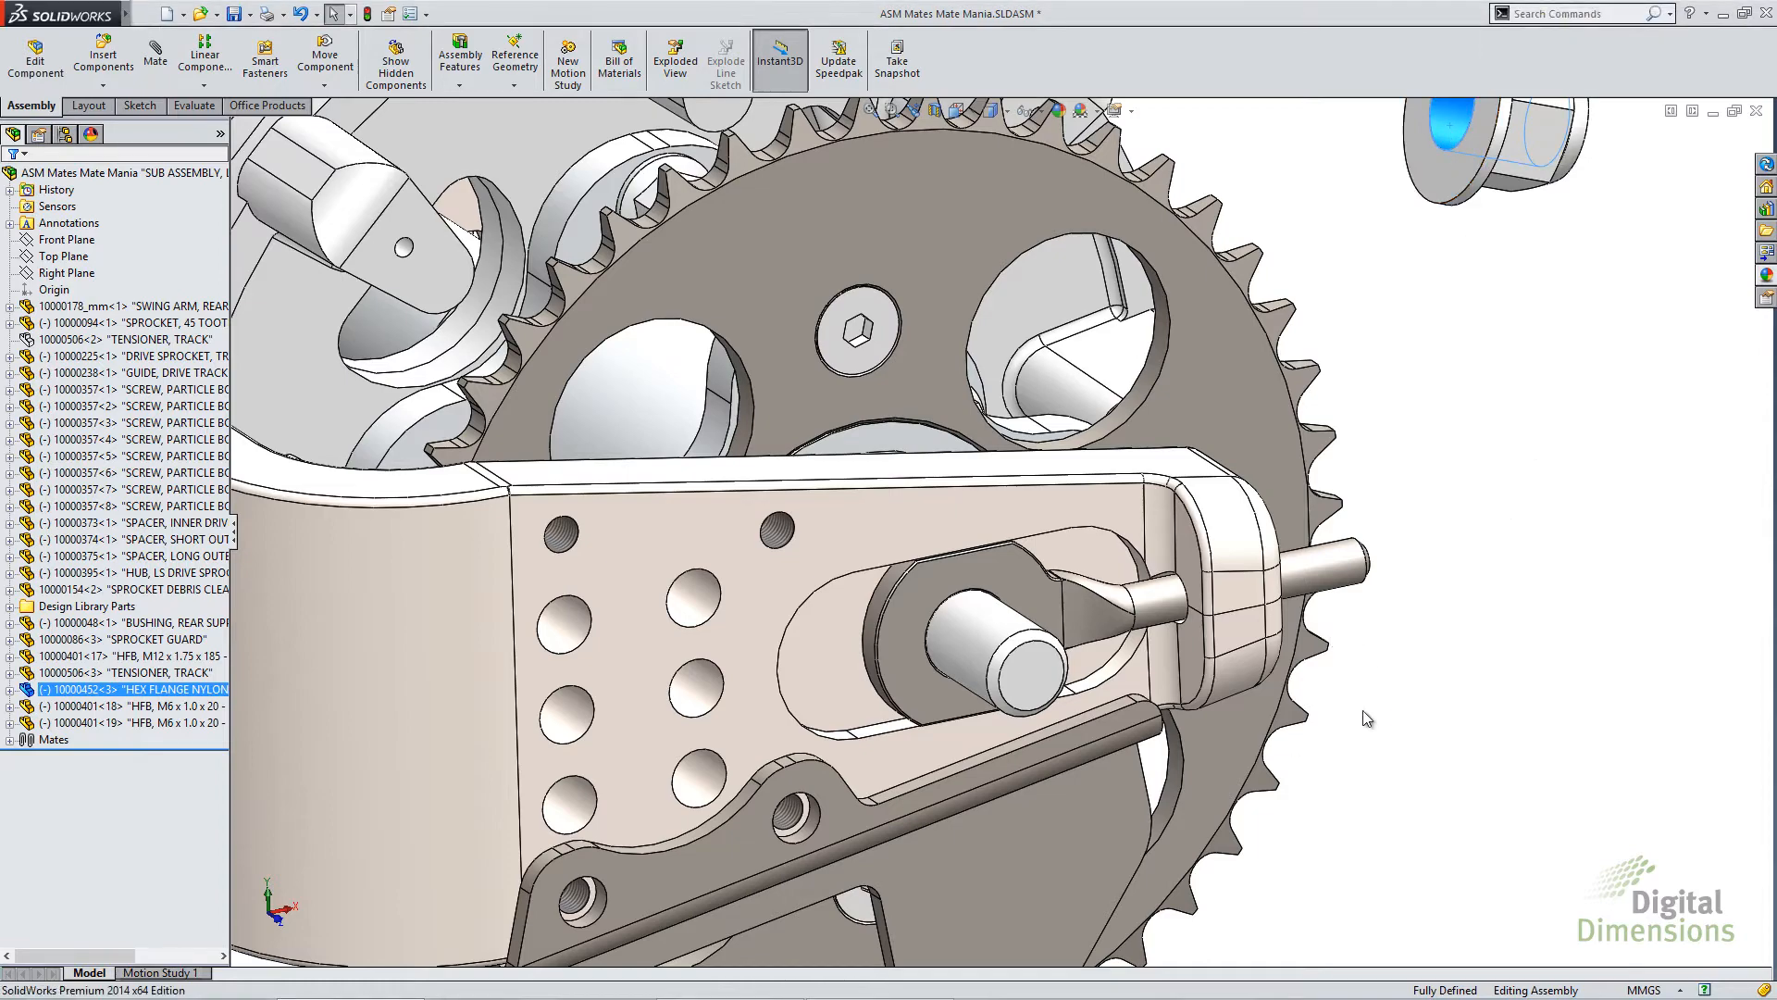
pyautogui.moveTo(1261, 739)
pyautogui.mouseDown(button='middle')
pyautogui.moveTo(1282, 720)
pyautogui.moveTo(1271, 740)
pyautogui.mouseUp(button='middle')
pyautogui.scroll(3, 1273, 741)
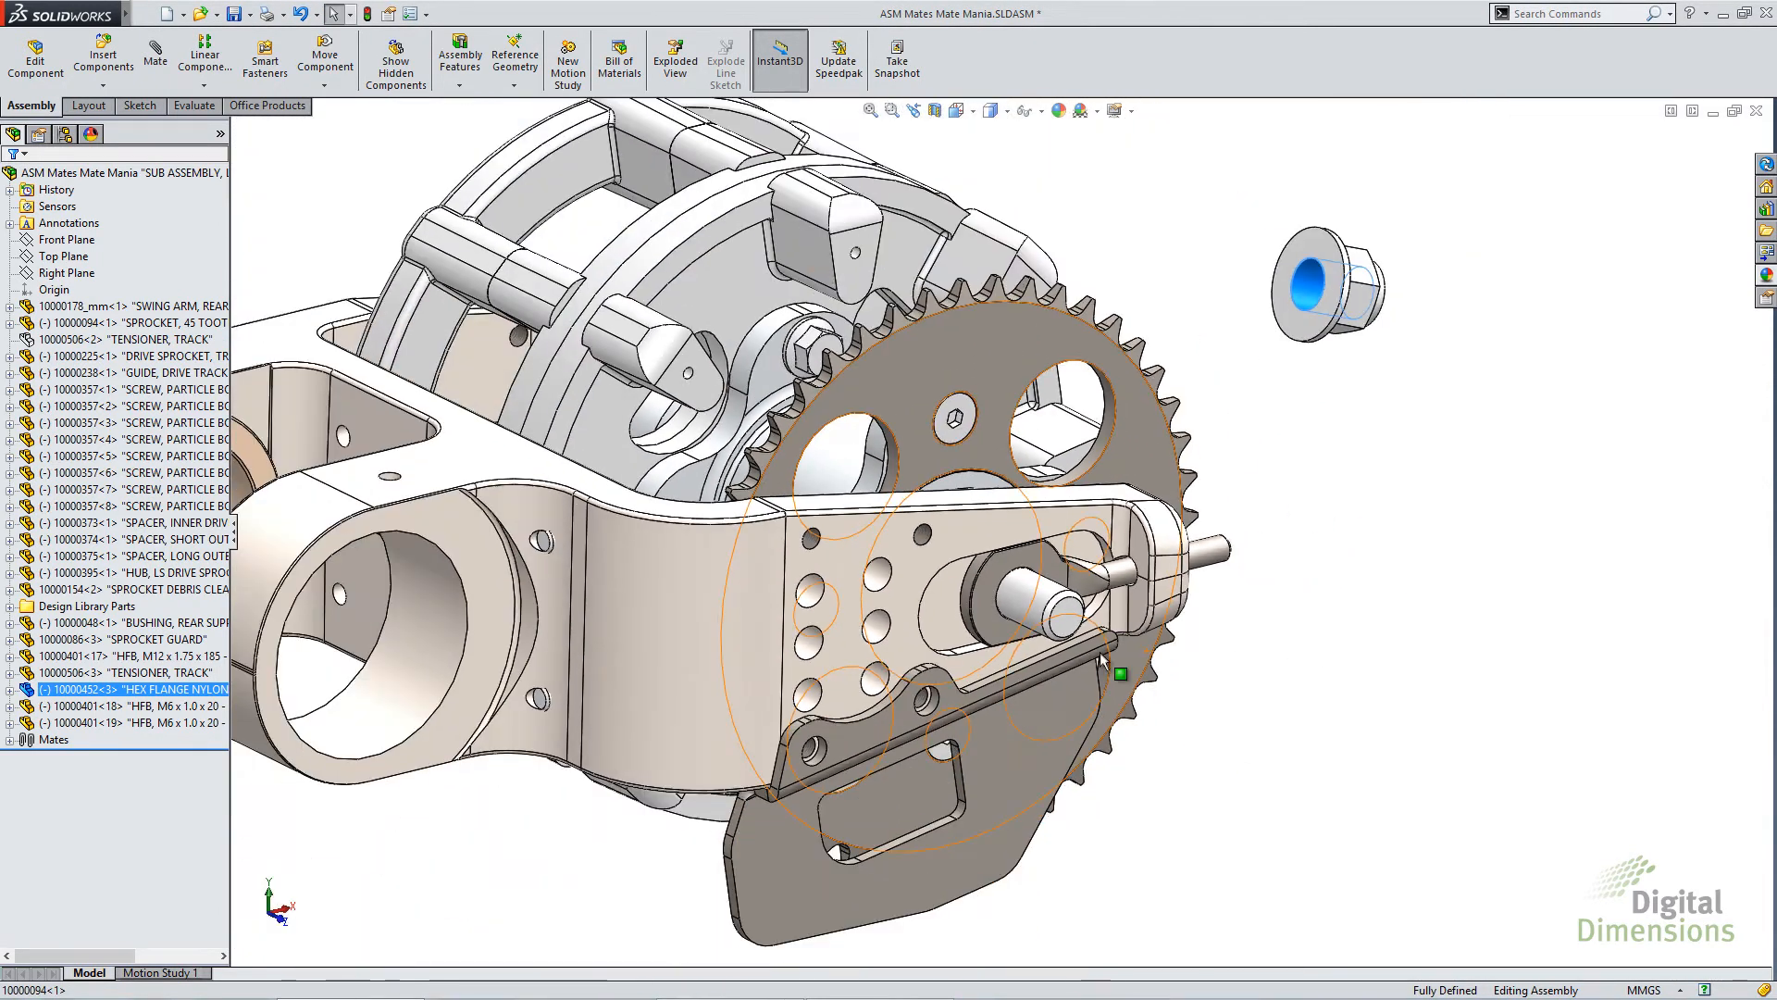
pyautogui.keyDown('ctrl'); pyautogui.click(1022, 603); pyautogui.keyUp('ctrl')
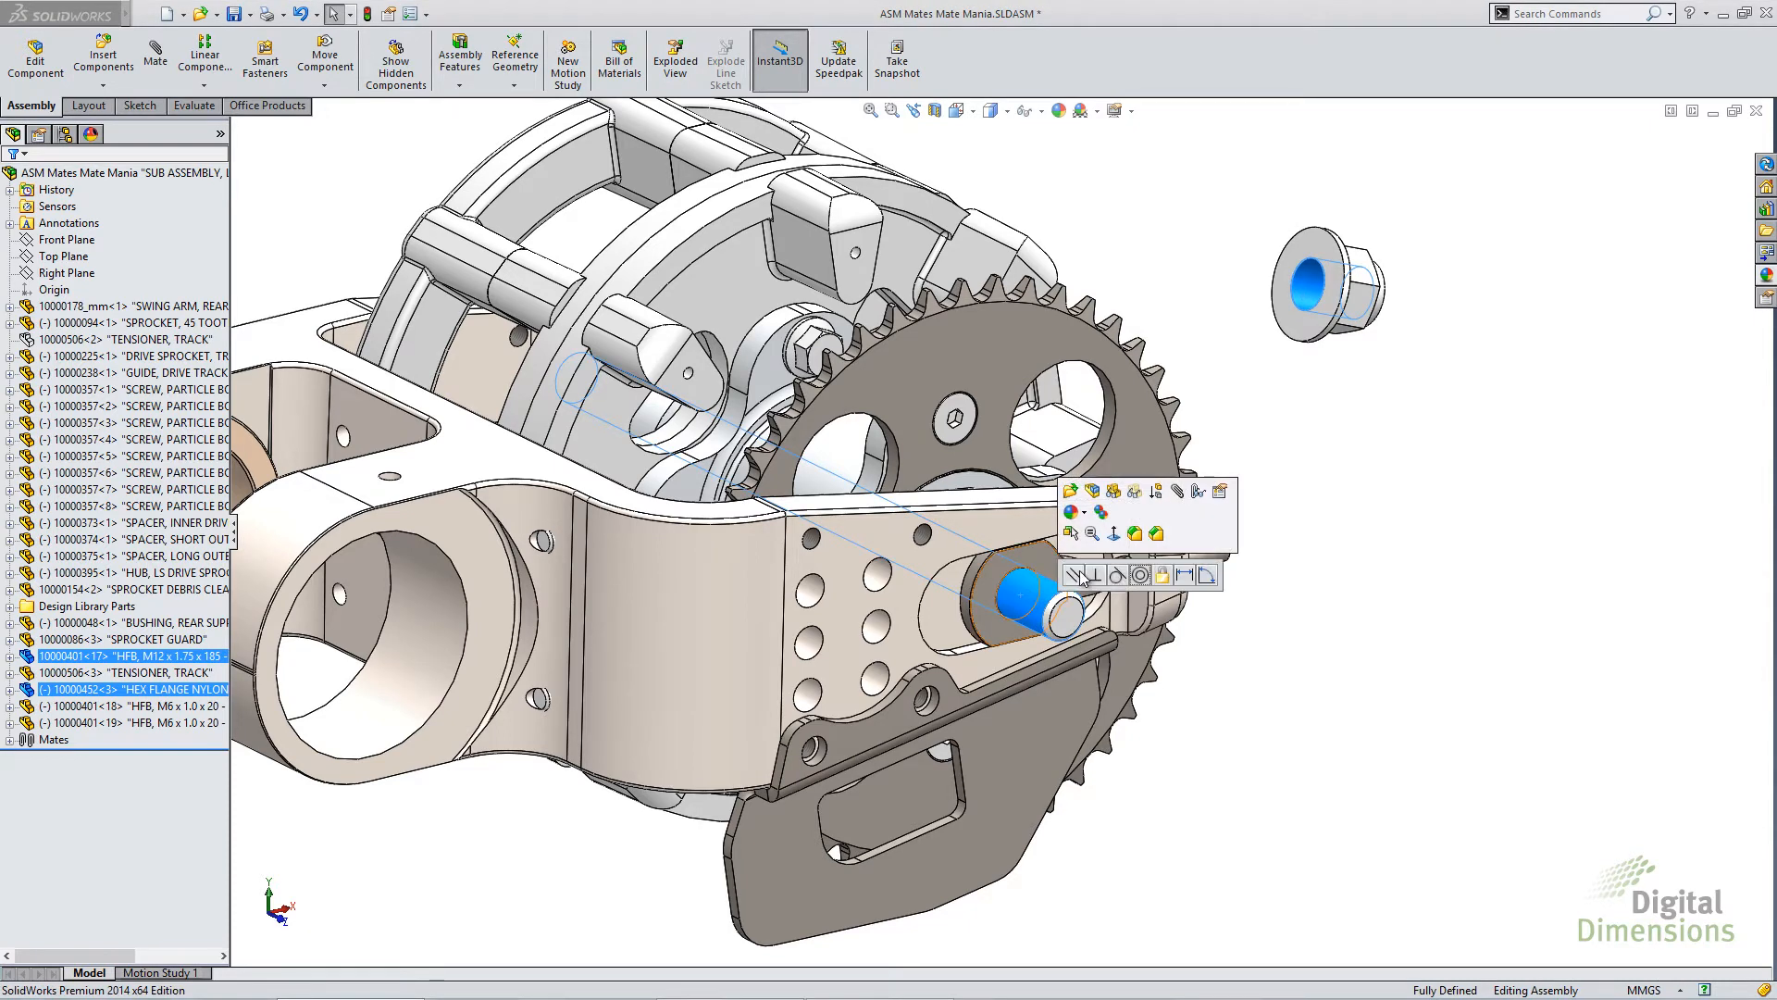
pyautogui.click(1139, 576)
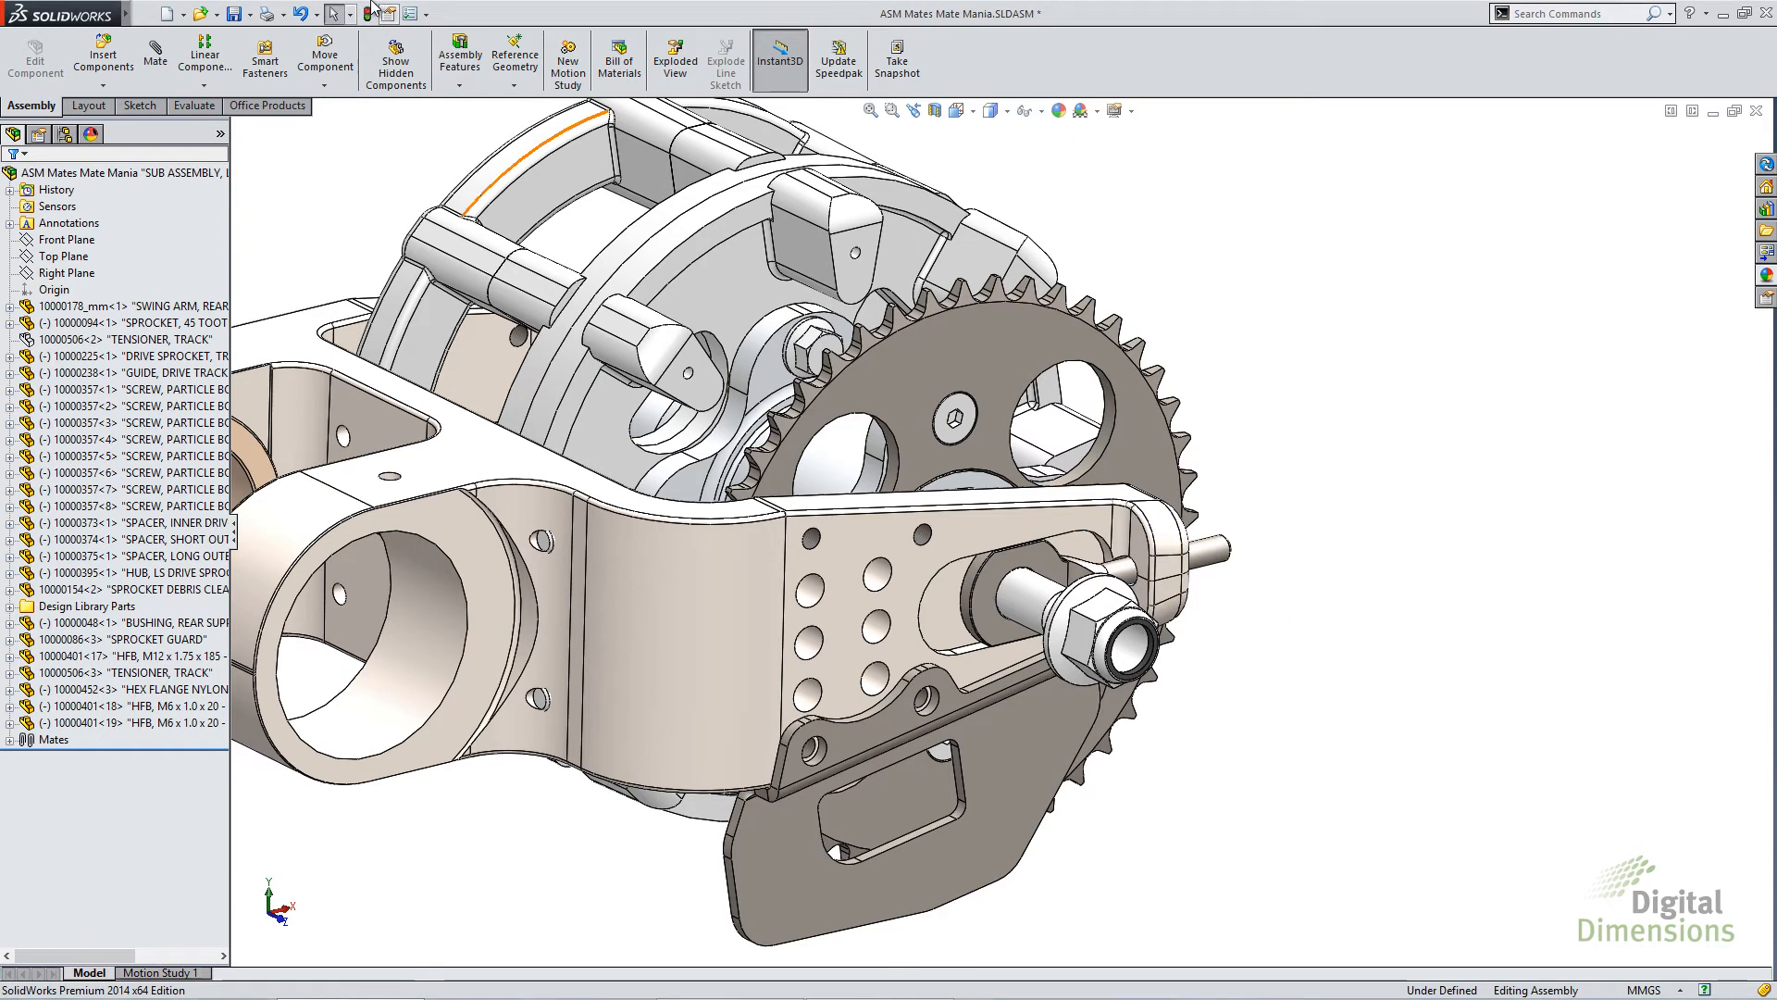
# Examine the context toolbar's Show quick mates option in the Customize settings and switch to the 10000239 assembly
pyautogui.click(427, 14)
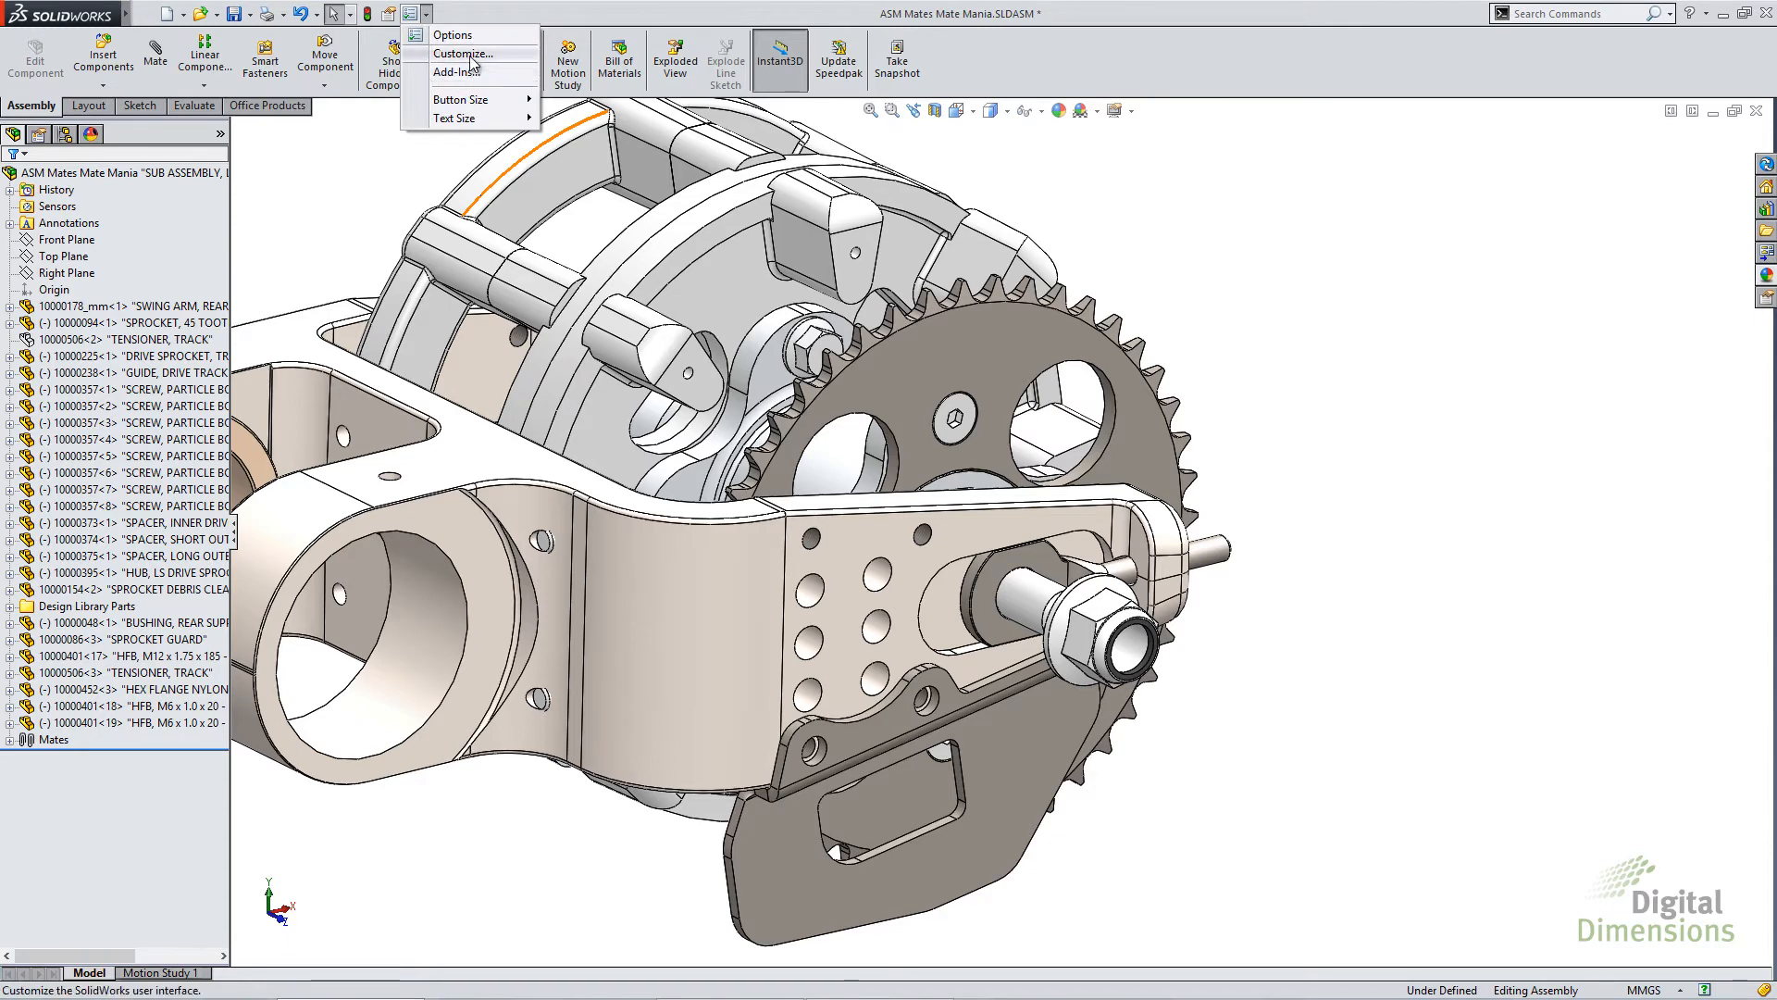
pyautogui.click(472, 56)
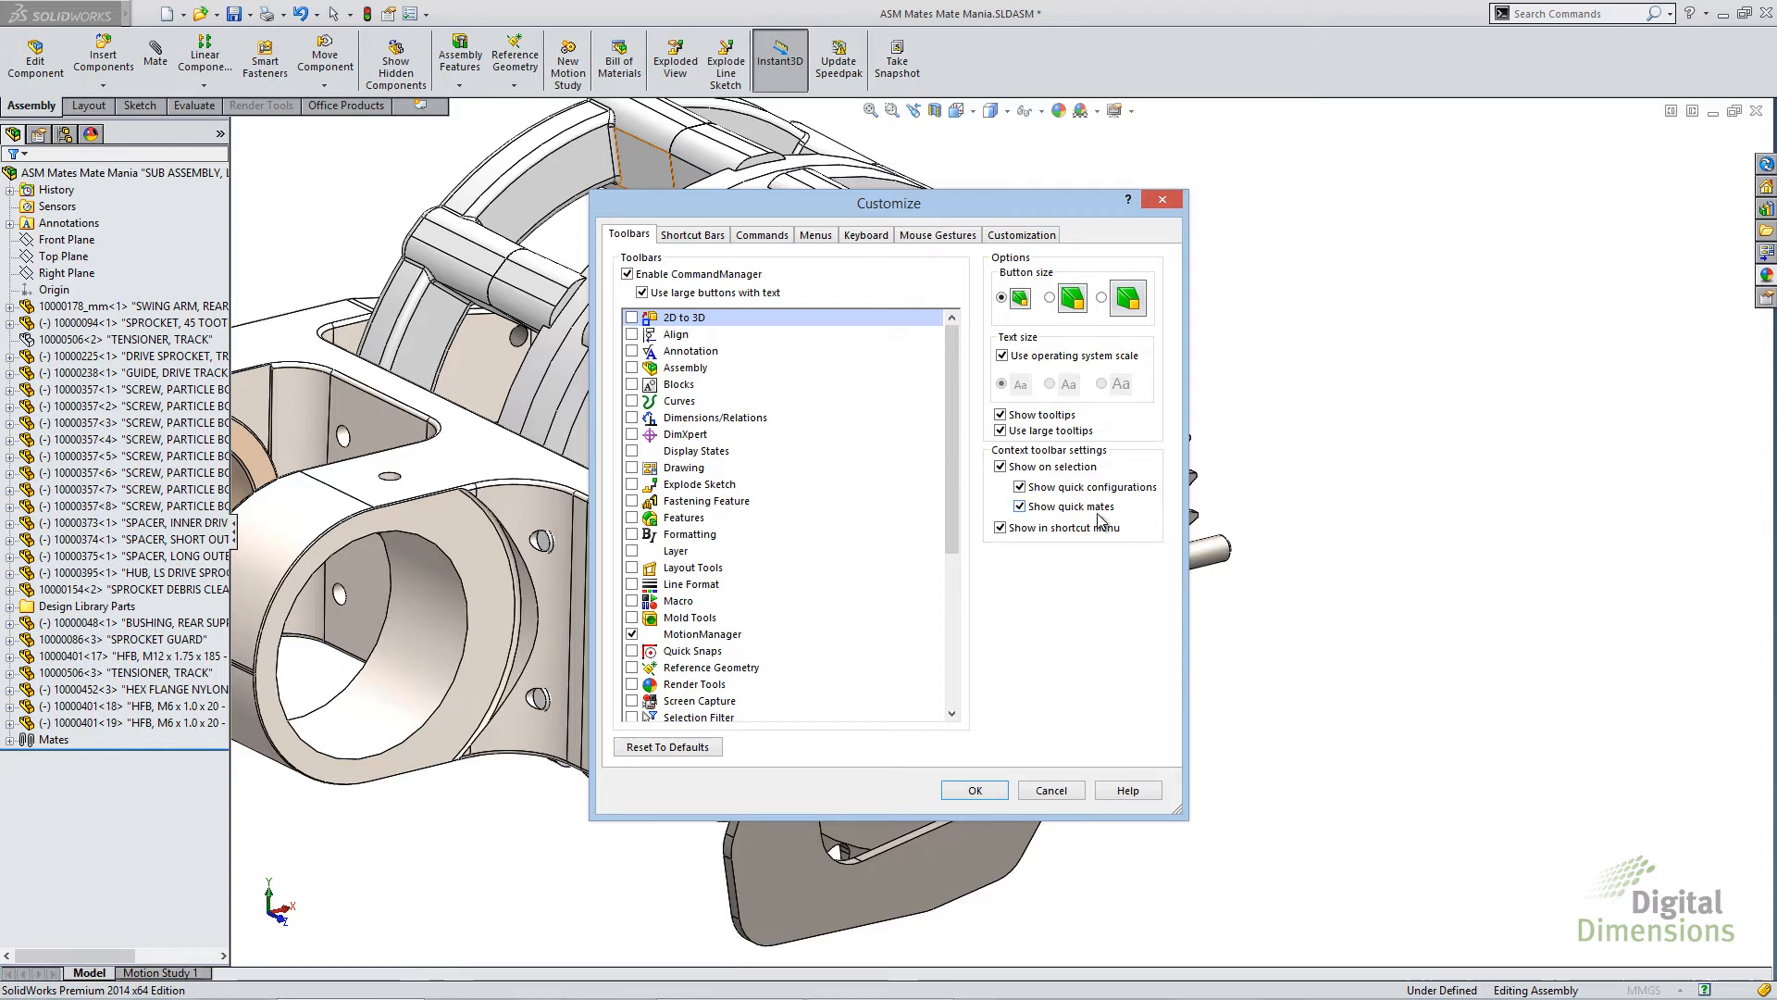
pyautogui.hotkey('alt', 'Tab')
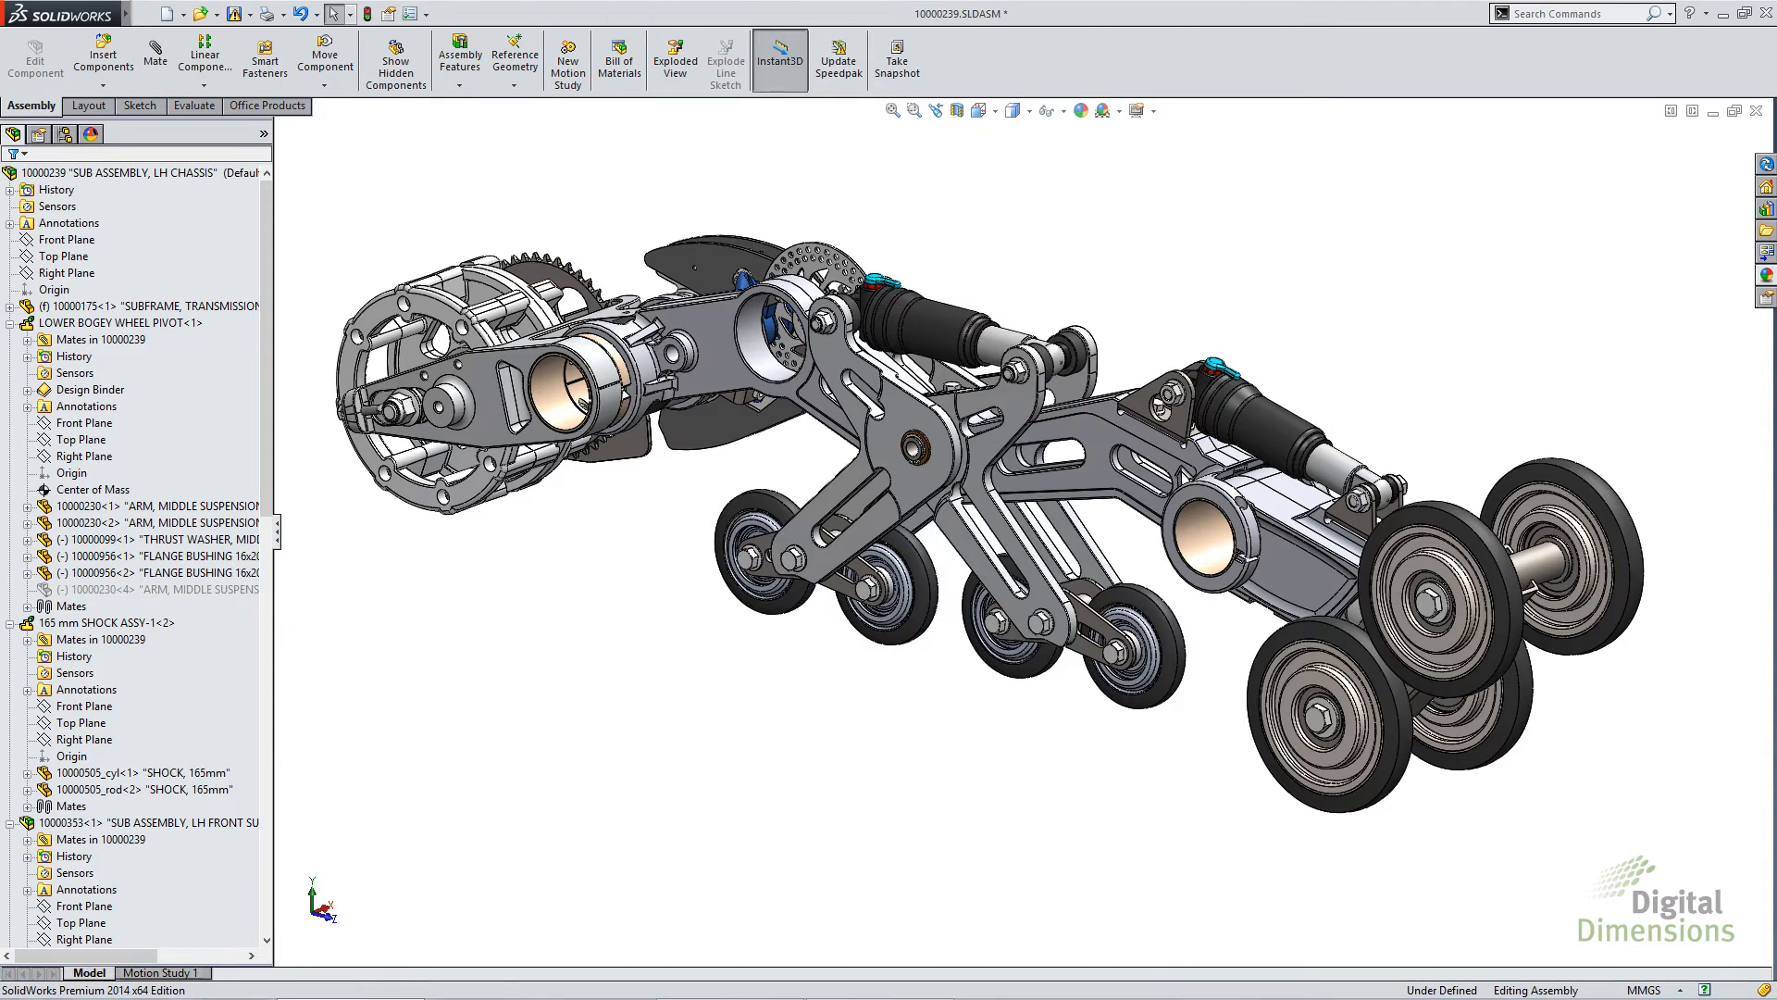
# Examine the Scroll selected item into view option in the FeatureManager system options, leaving the settings unchanged
pyautogui.click(404, 13)
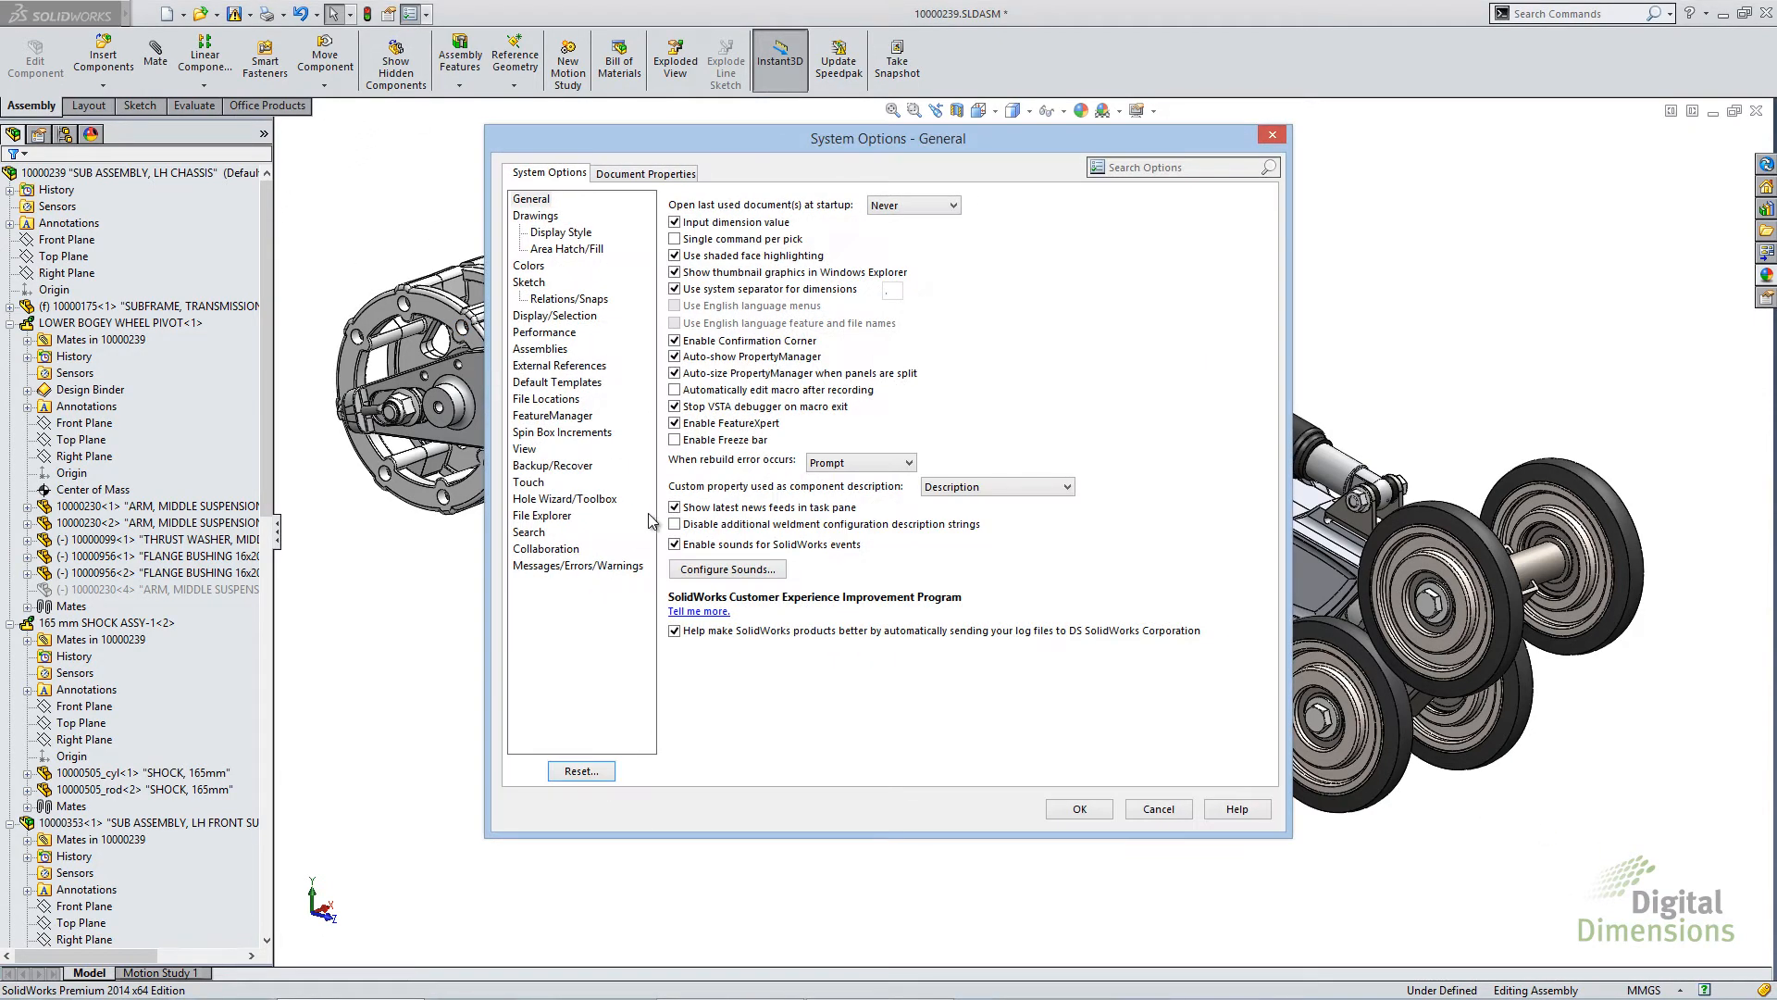
pyautogui.click(553, 415)
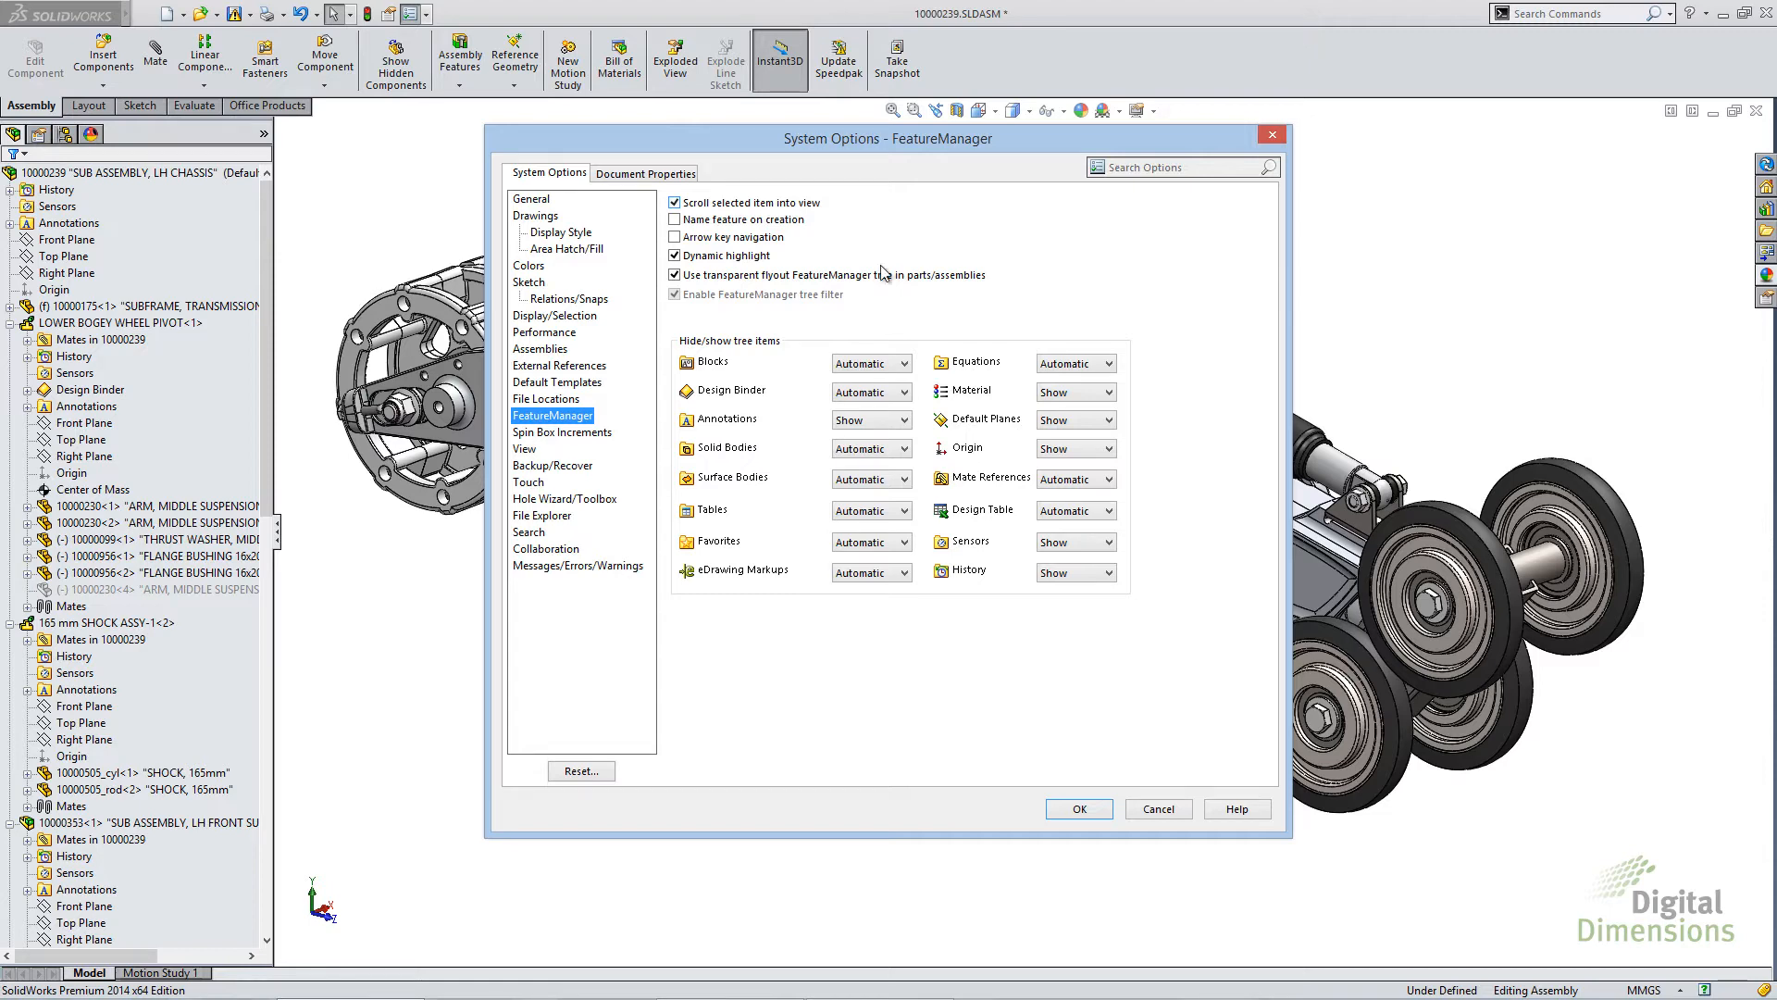
pyautogui.click(1146, 809)
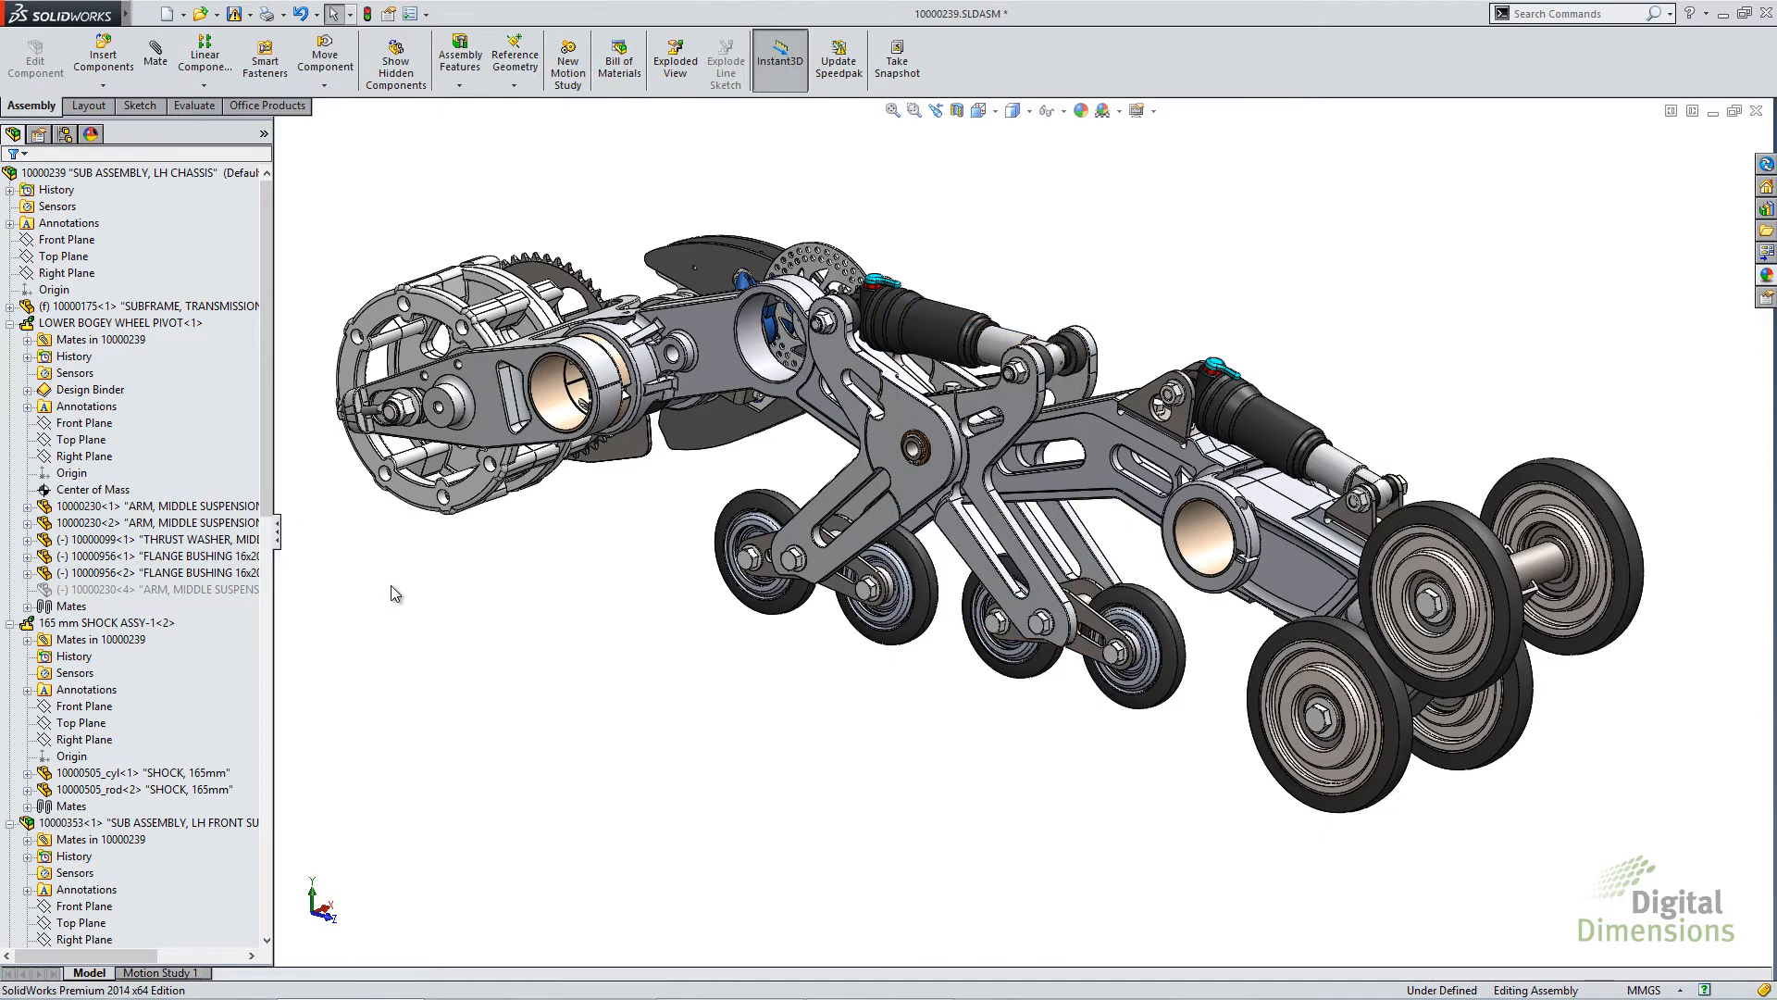
# Select the partly hidden bogey wheel in the model to locate its component in the FeatureManager tree
pyautogui.click(1479, 732)
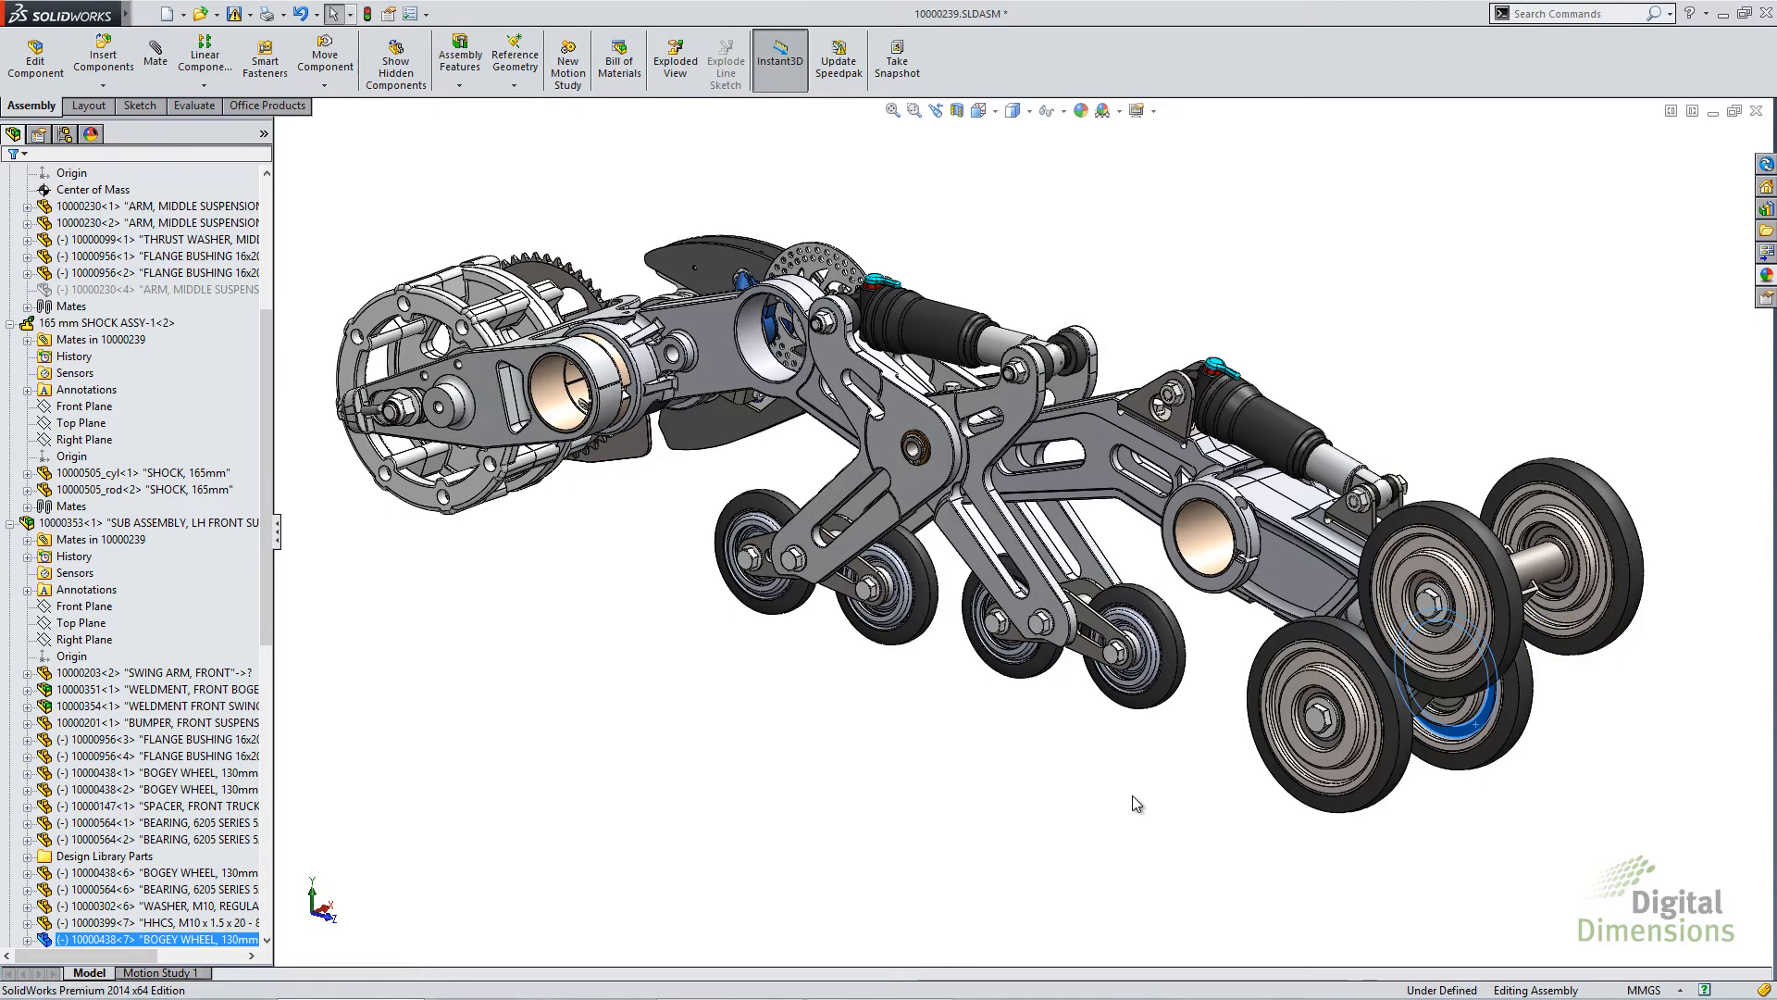
pyautogui.press('Escape')
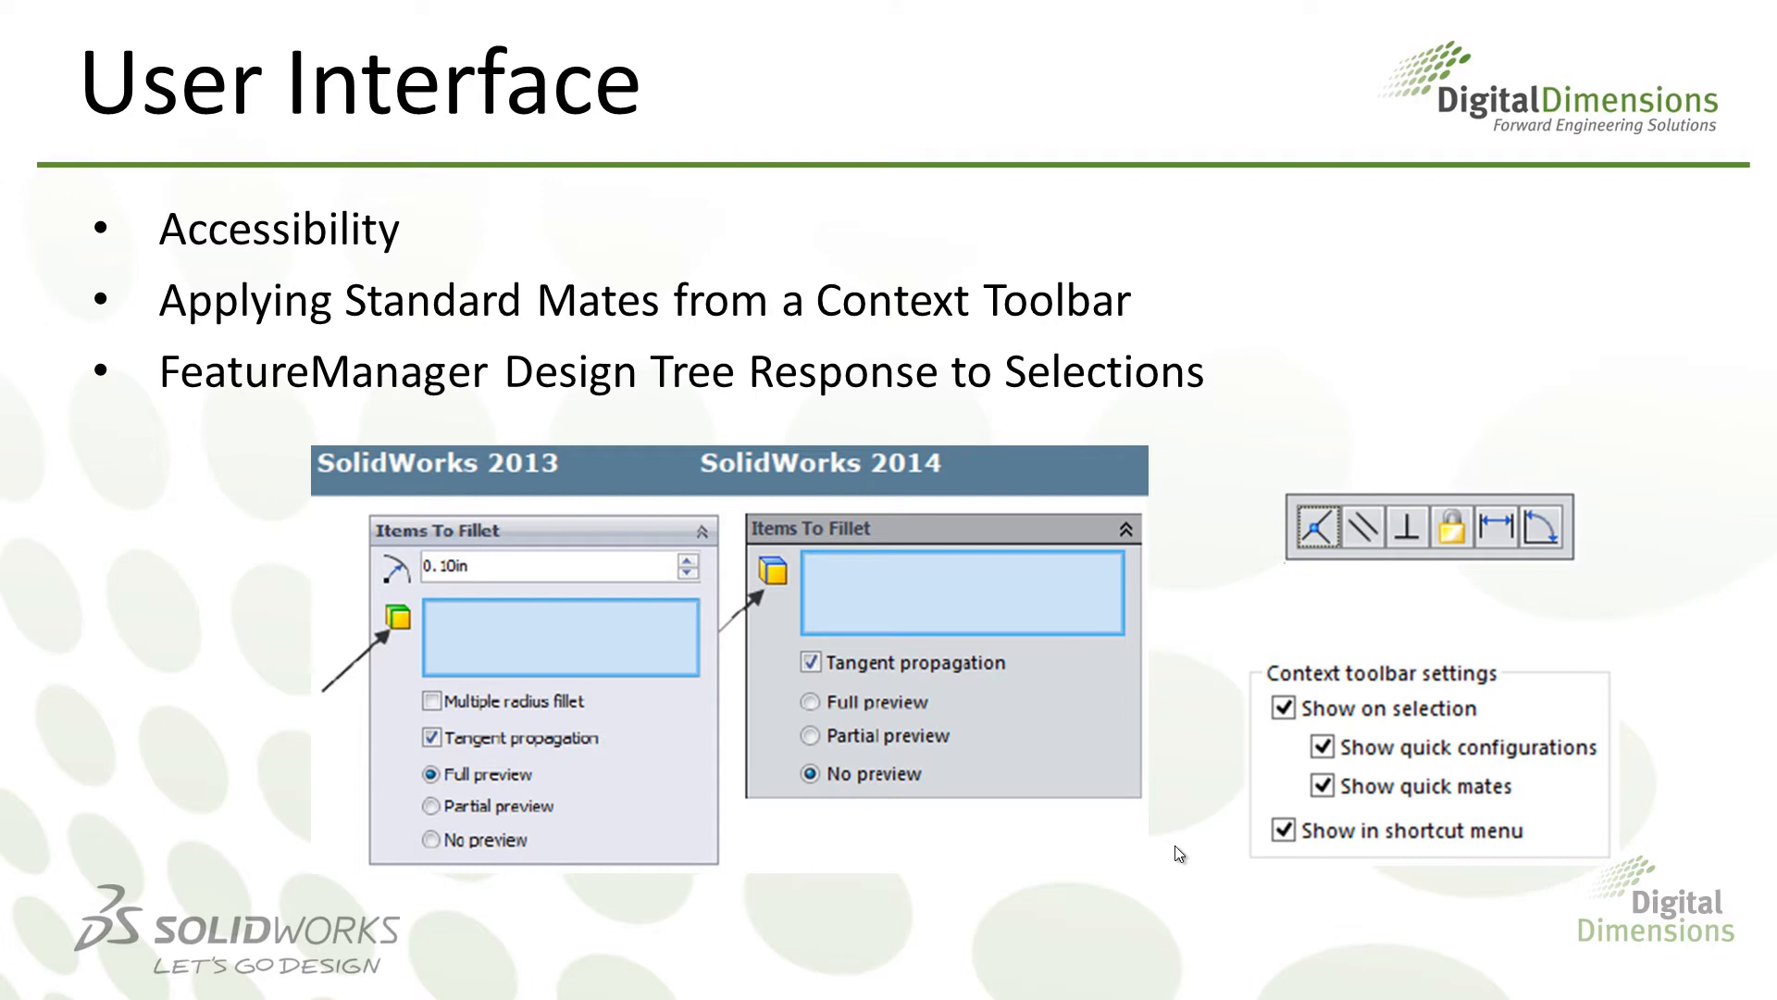
pyautogui.click(1176, 847)
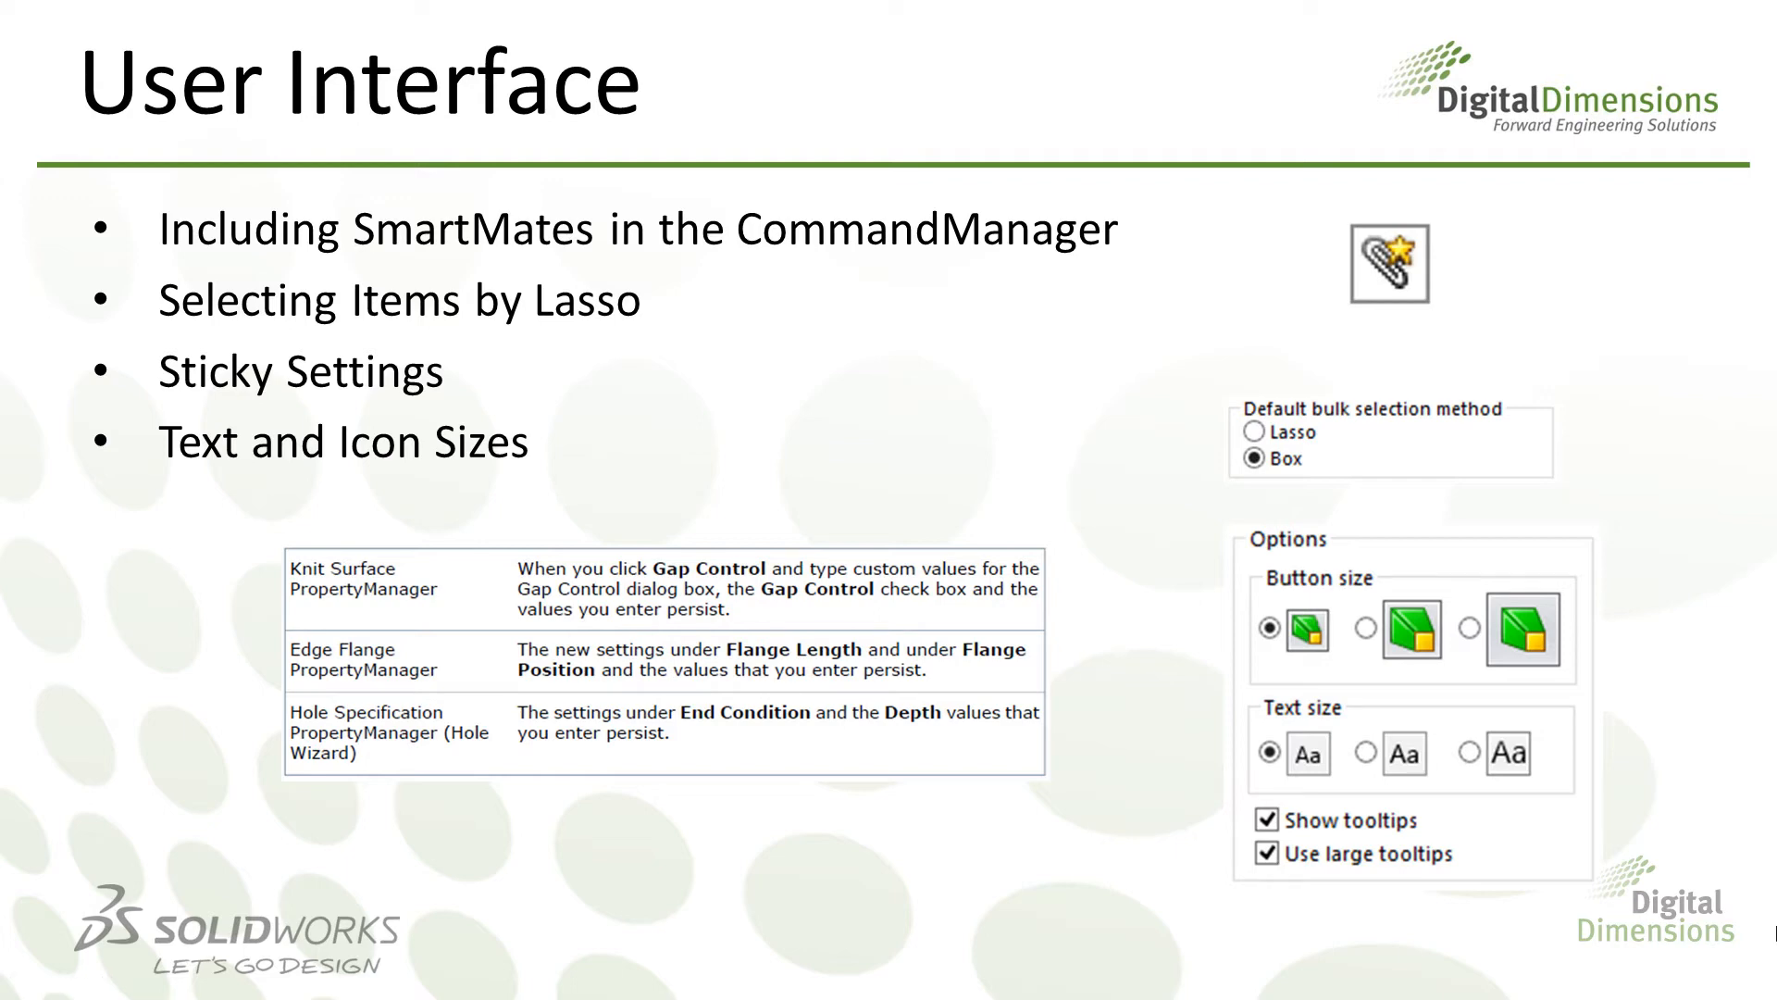
pyautogui.hotkey('alt', 'Tab')
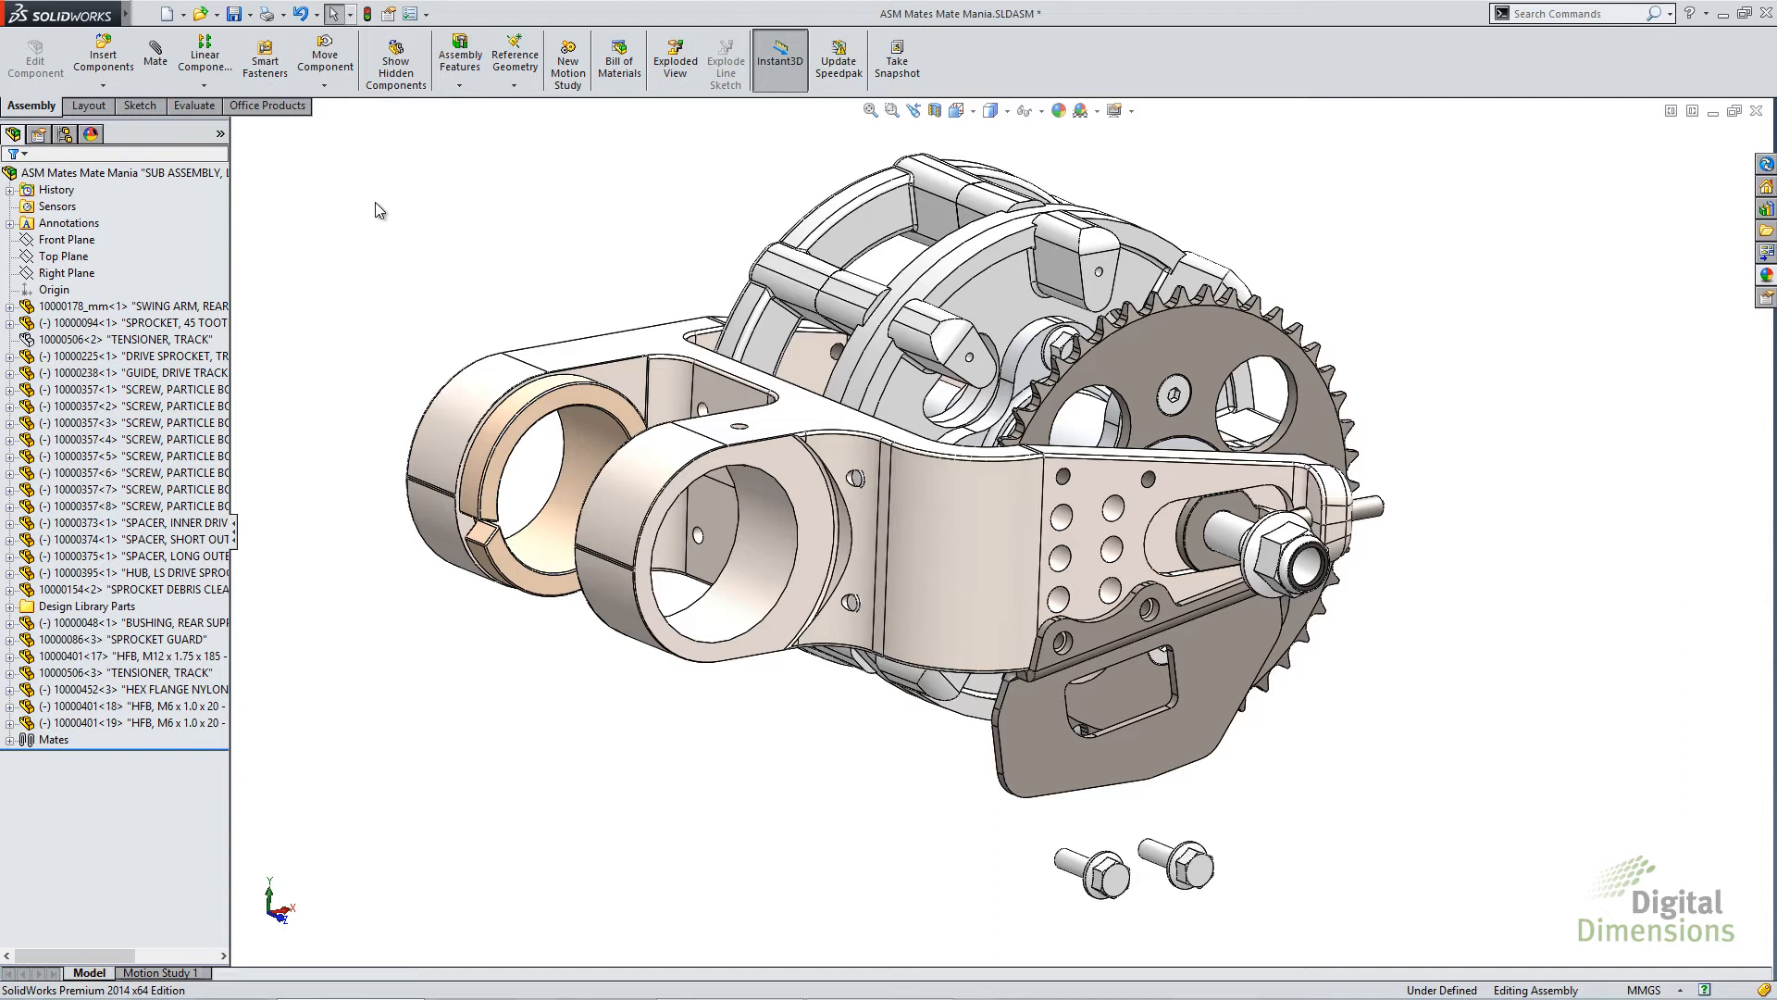
pyautogui.click(332, 63)
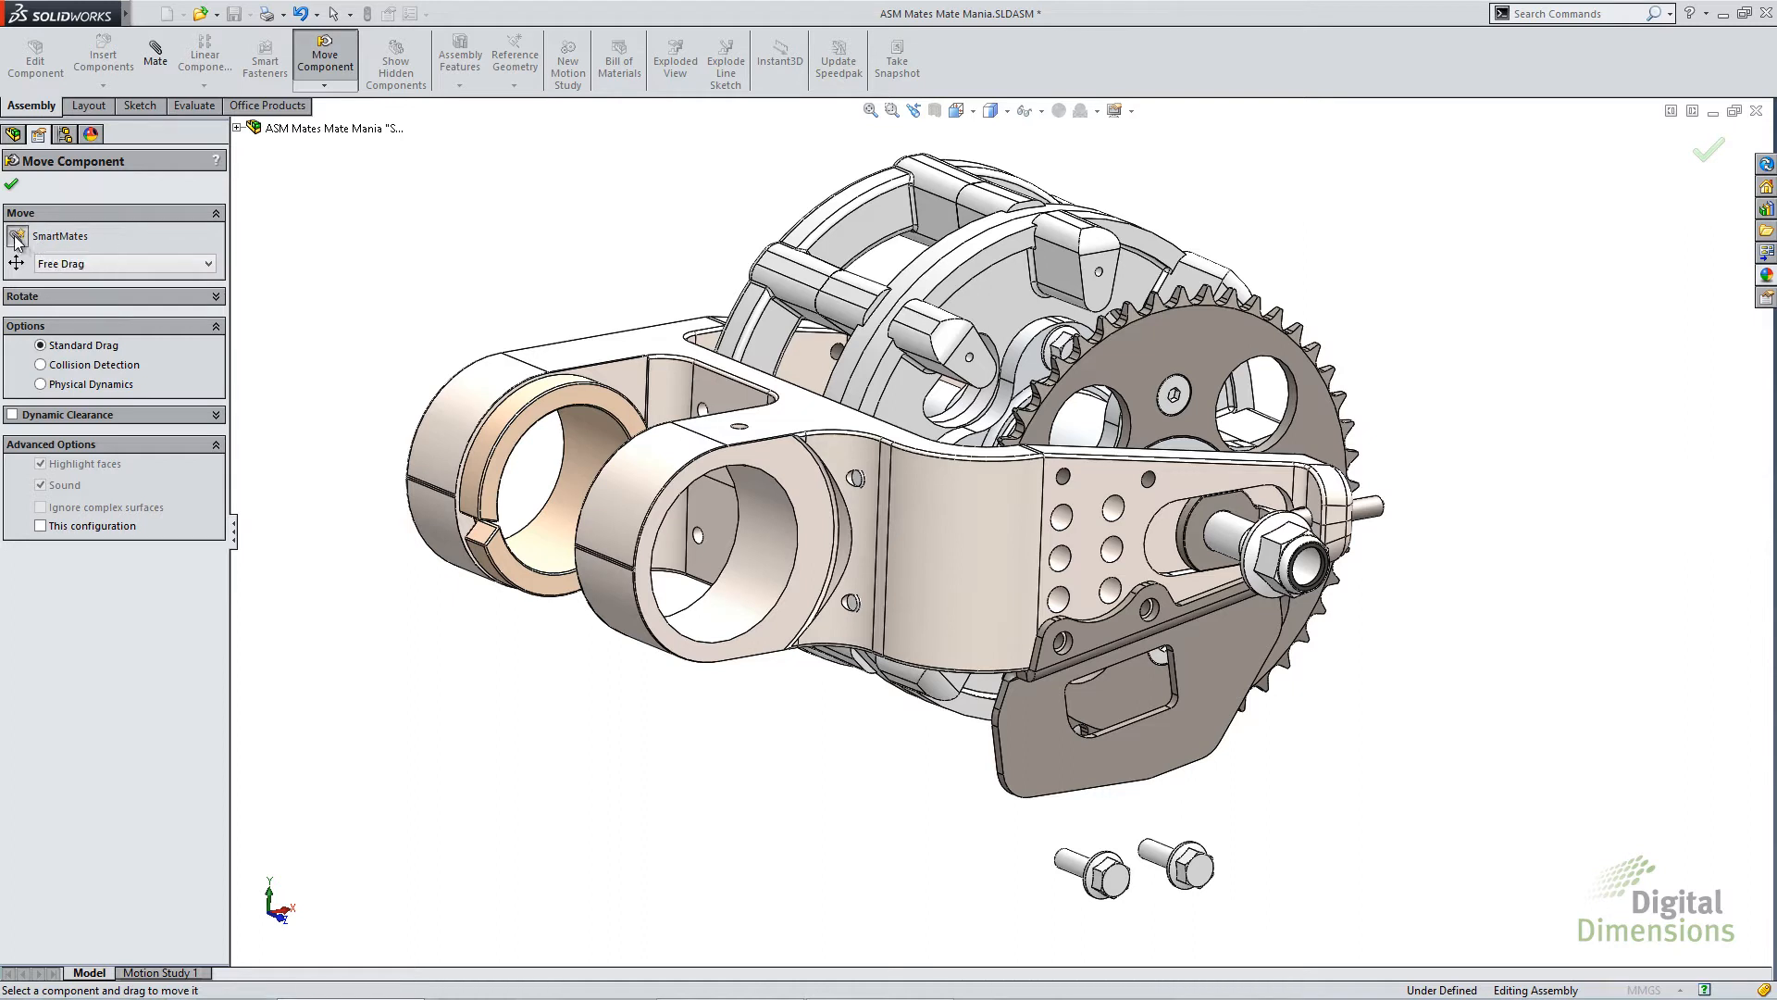
pyautogui.click(17, 237)
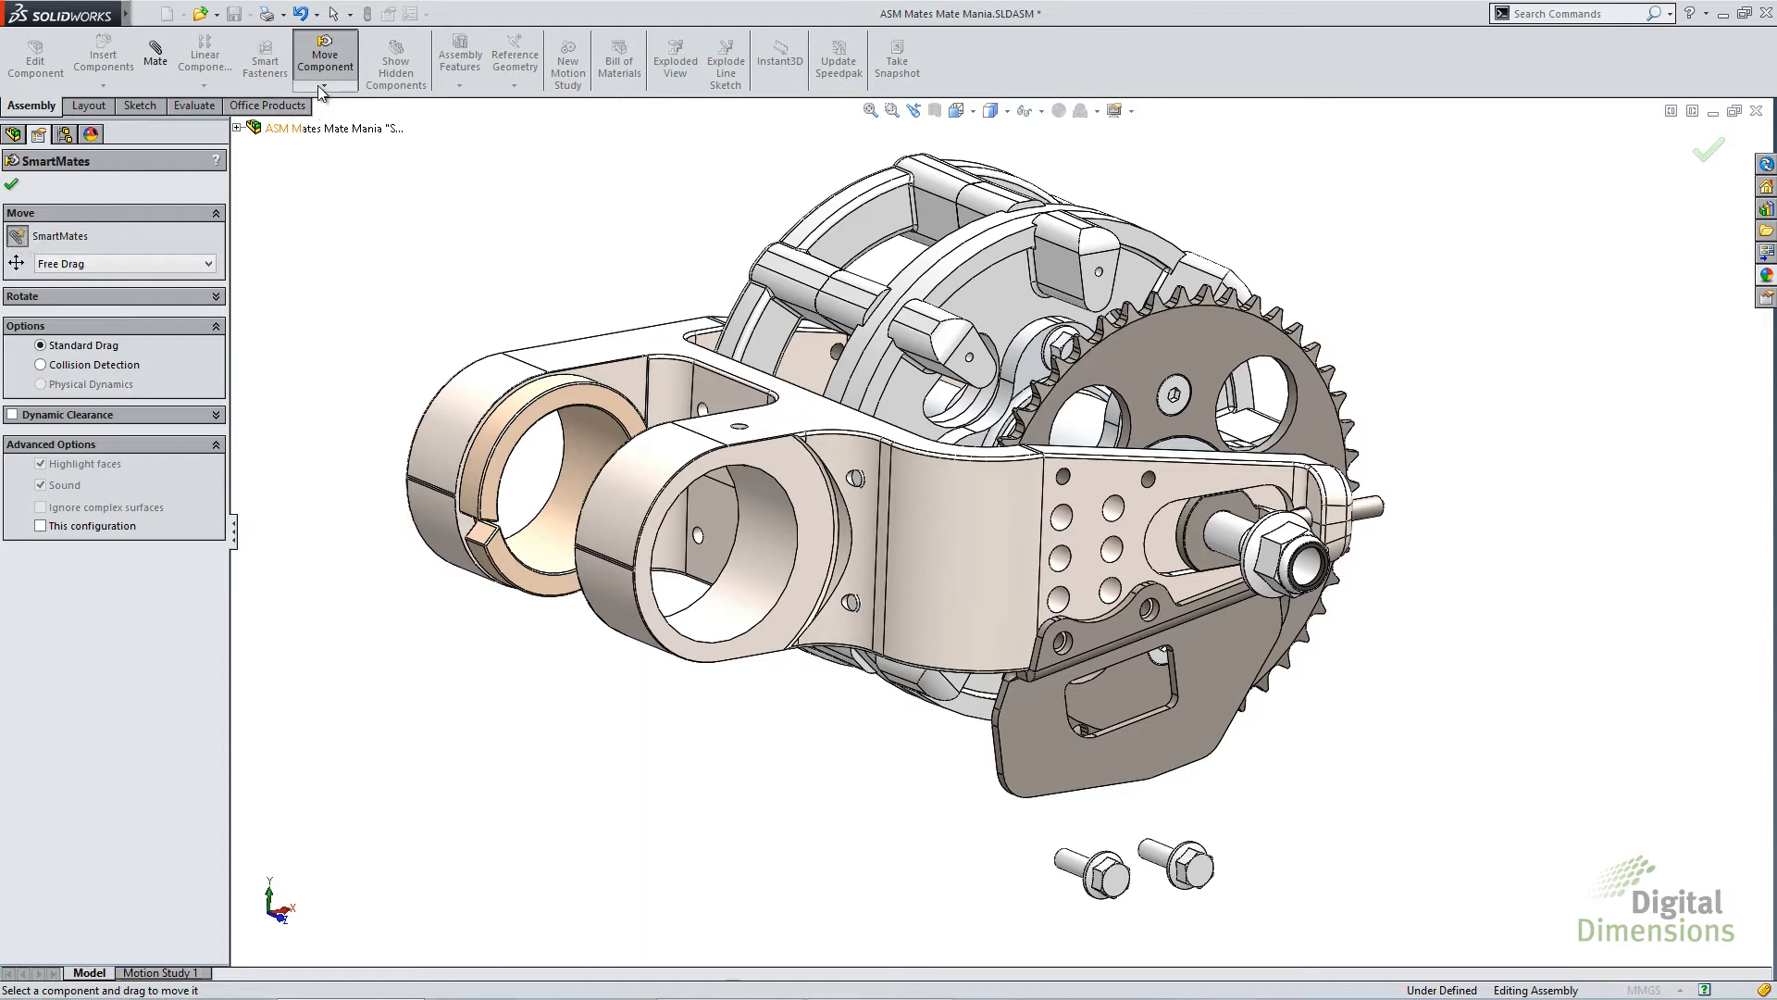
pyautogui.click(11, 183)
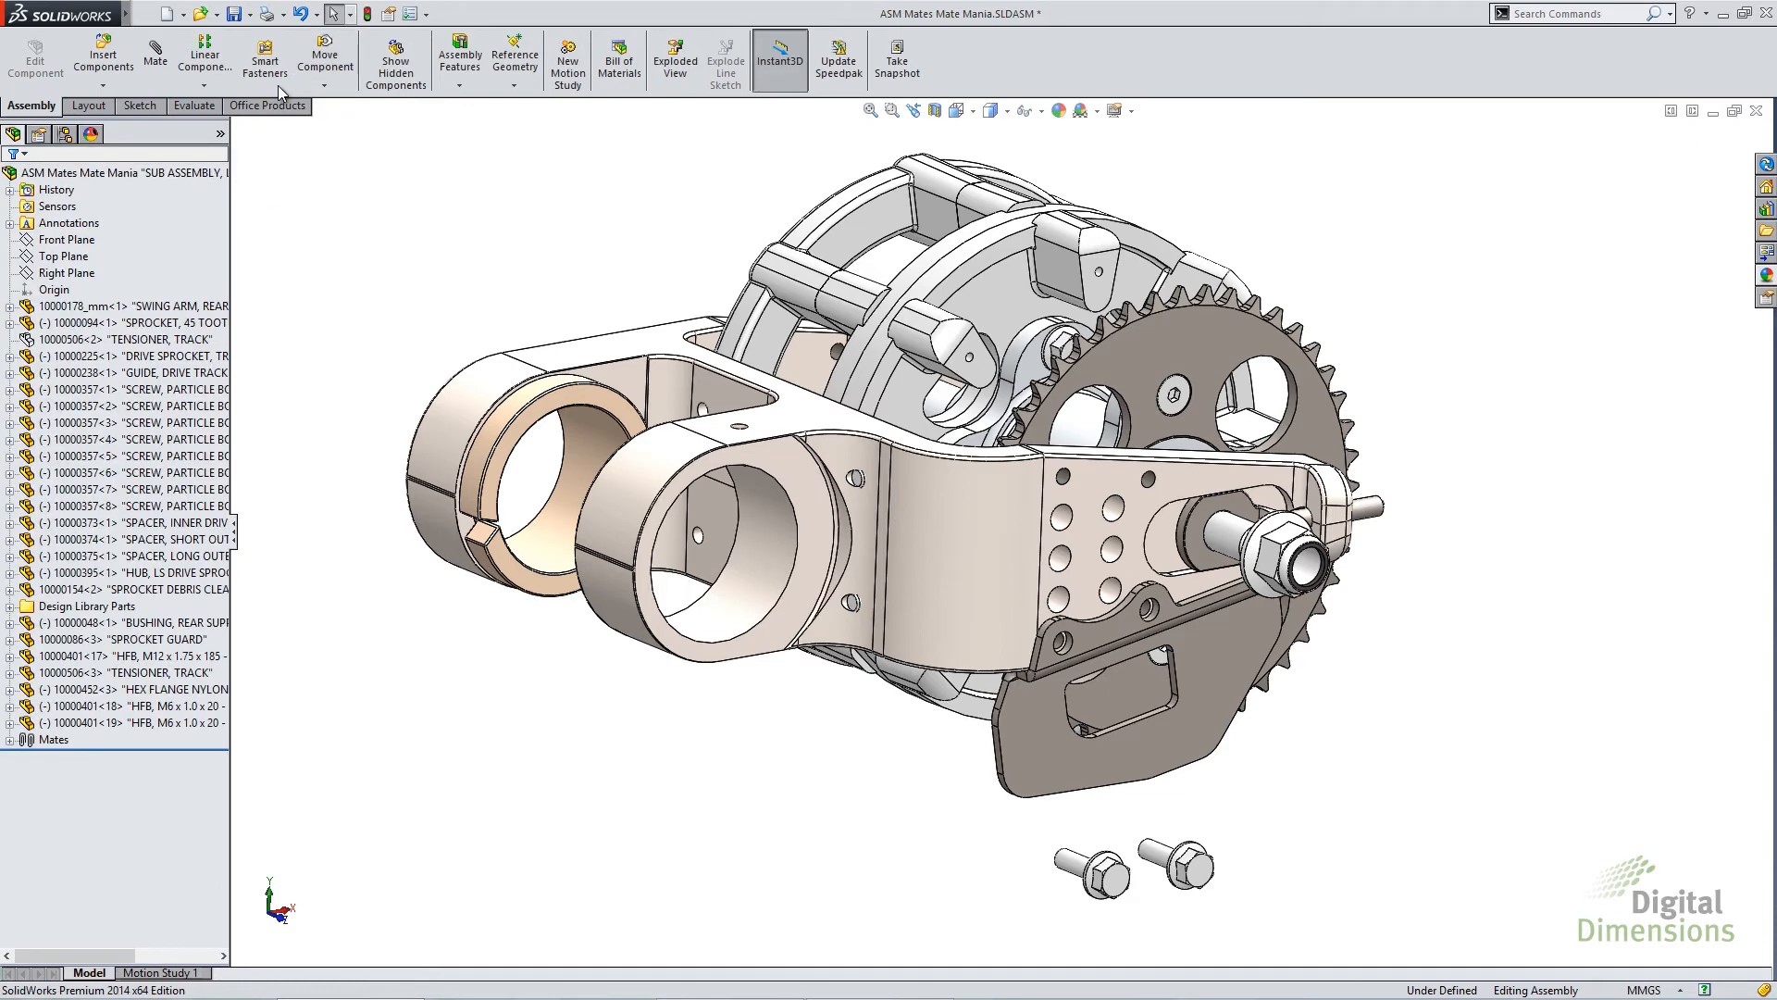
# Use SmartMates within Move Component to mate the first M6 bolt's shank concentric with the swing arm's threaded hole behind the sprocket guard's lower hole
pyautogui.click(325, 65)
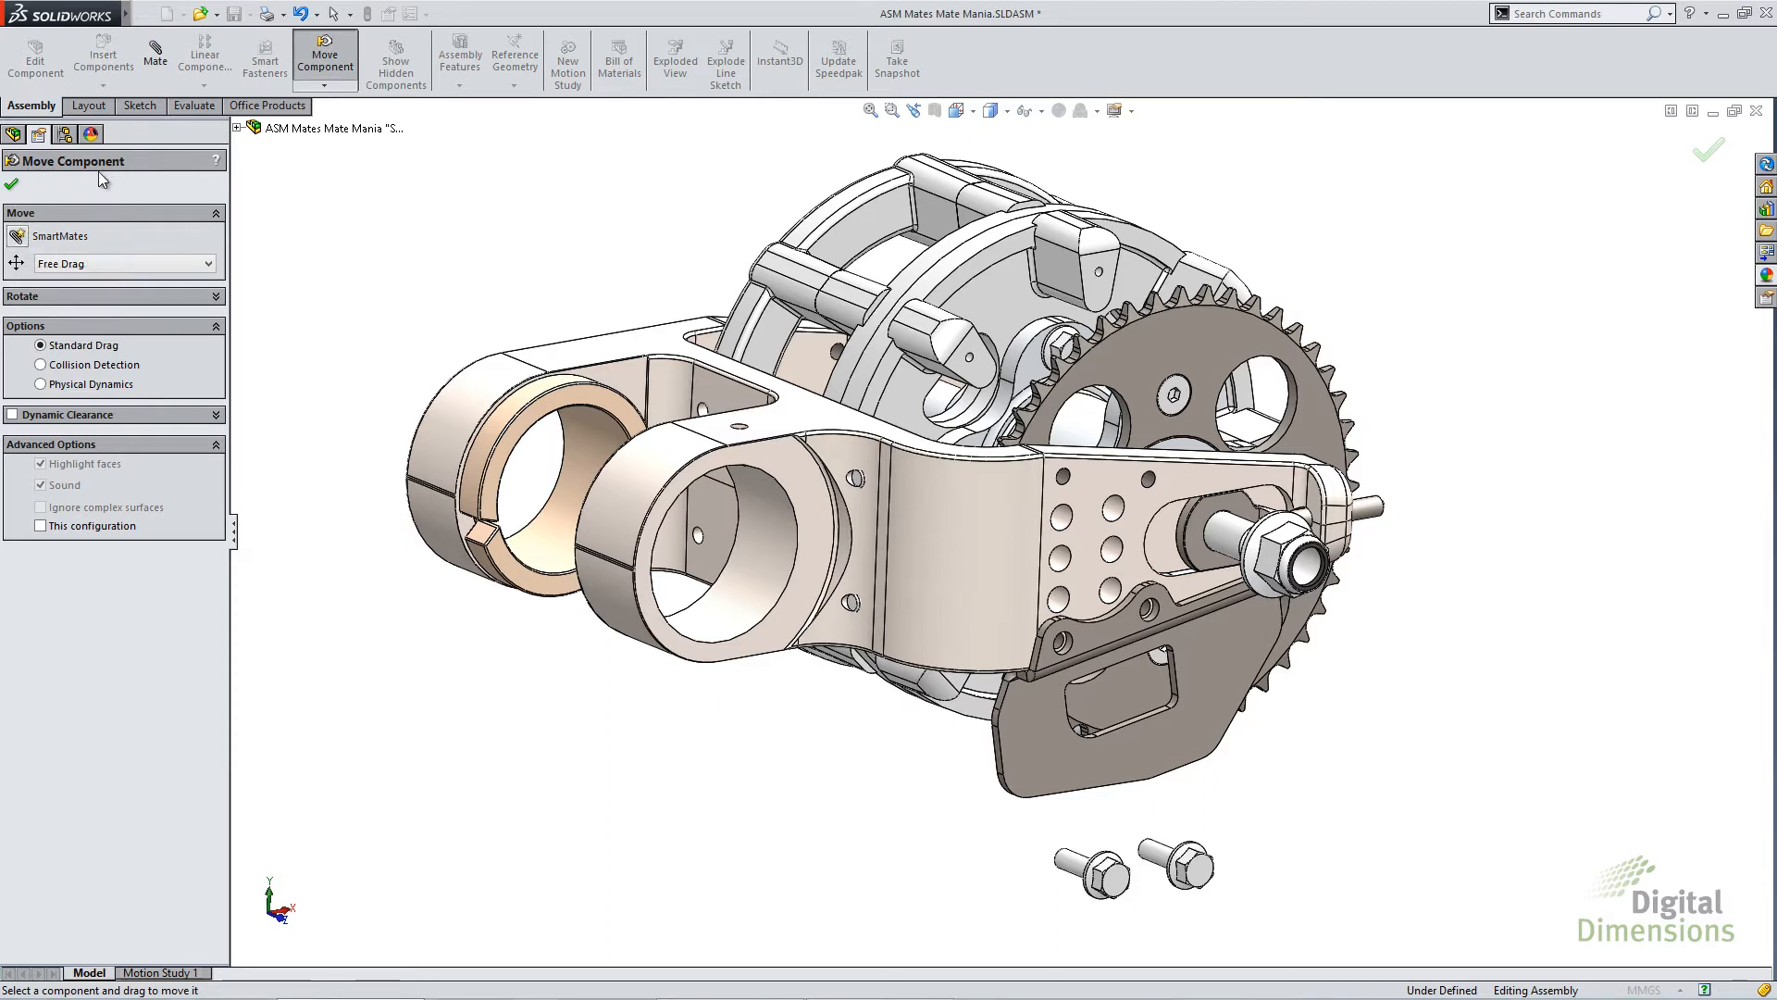
pyautogui.click(19, 233)
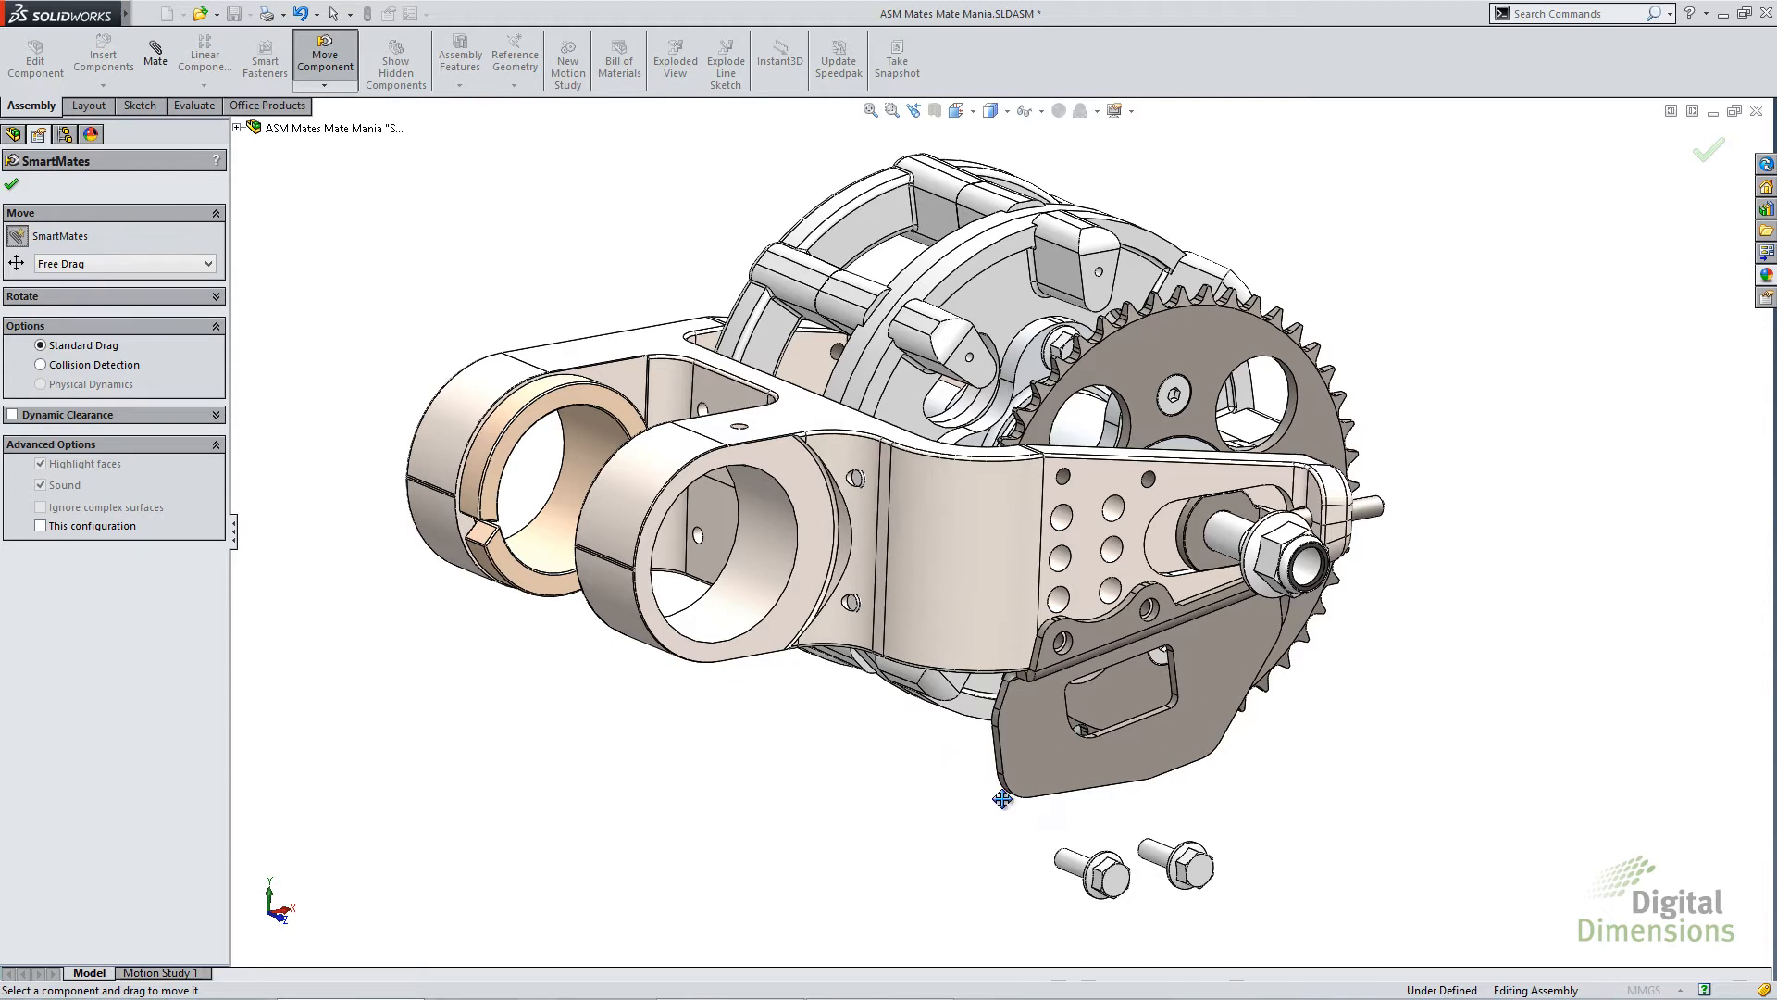
pyautogui.doubleClick(1068, 861)
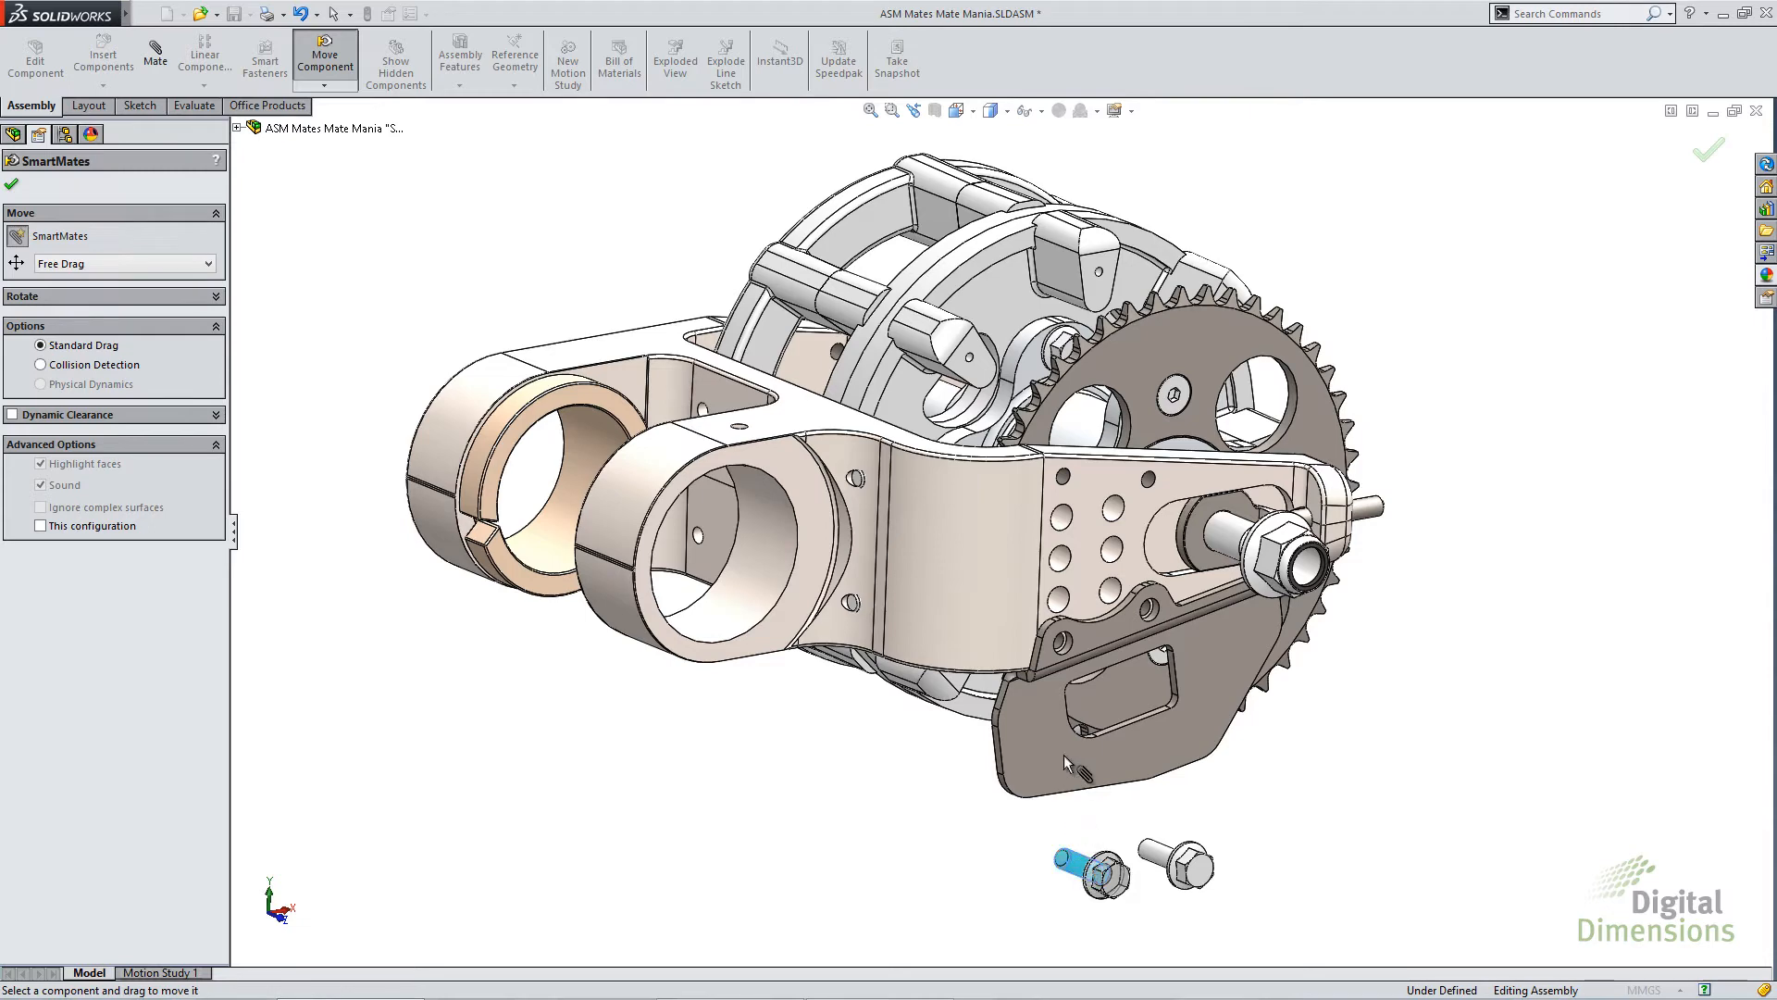
pyautogui.scroll(-5, 1064, 655)
pyautogui.scroll(-3, 1063, 652)
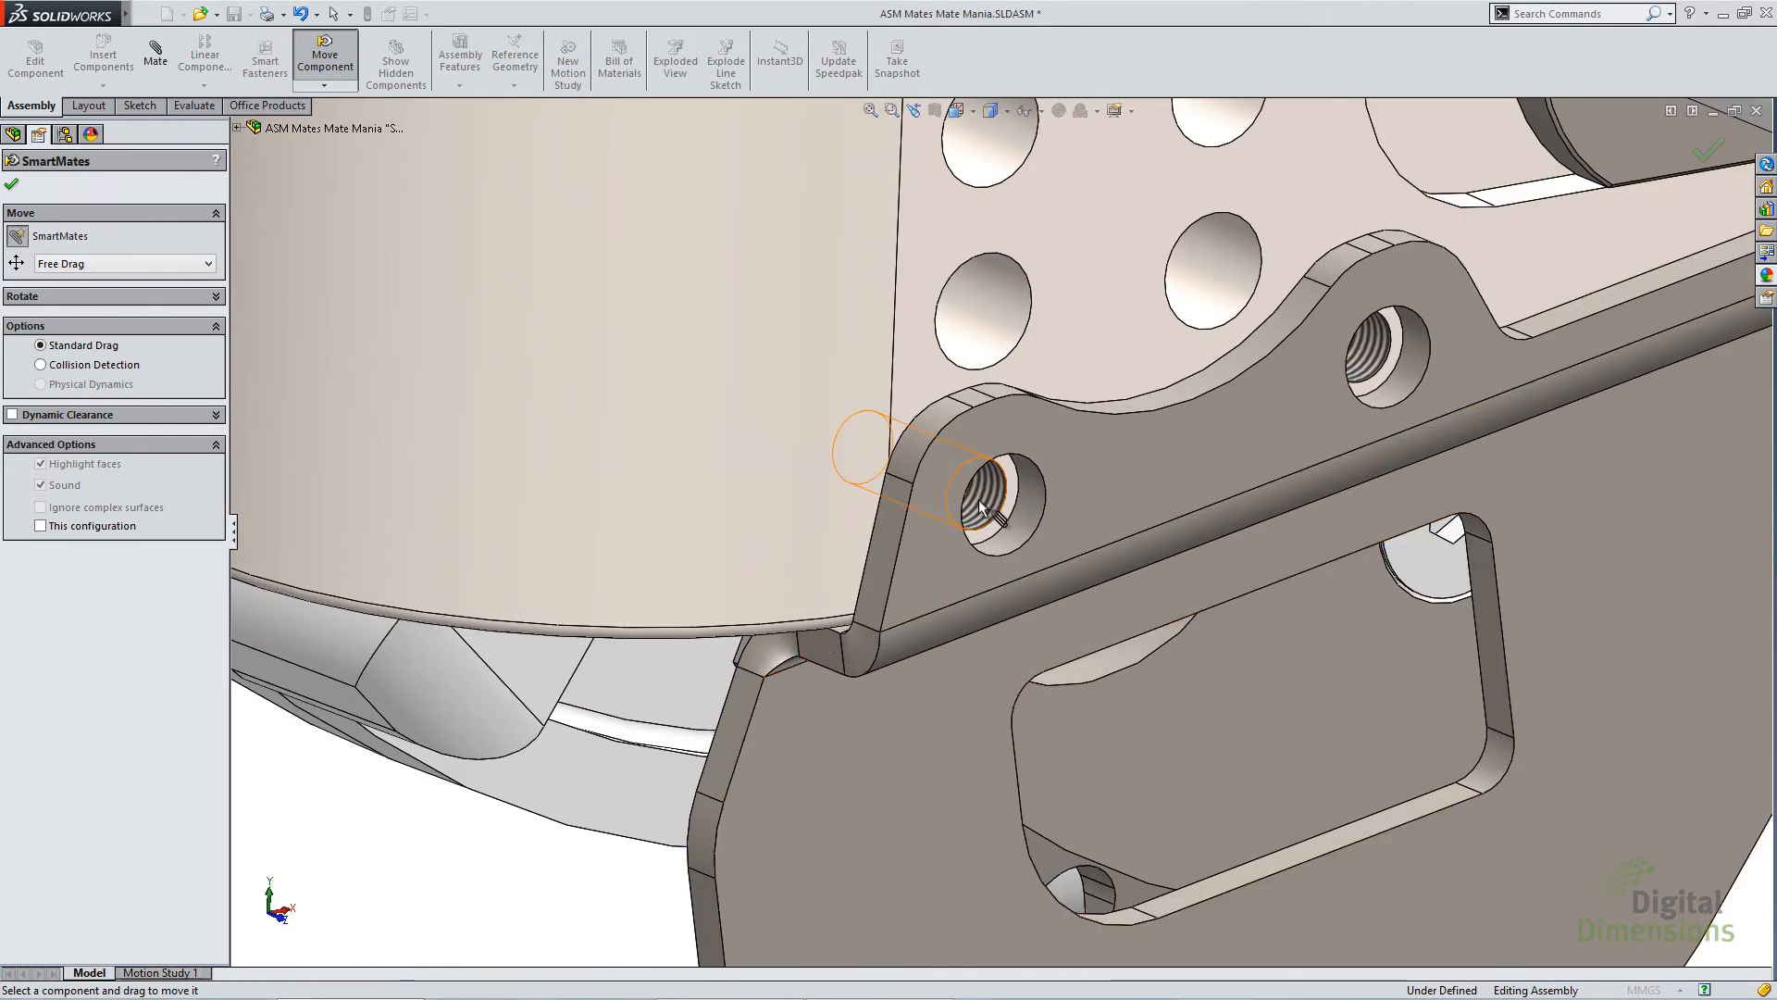
pyautogui.click(980, 498)
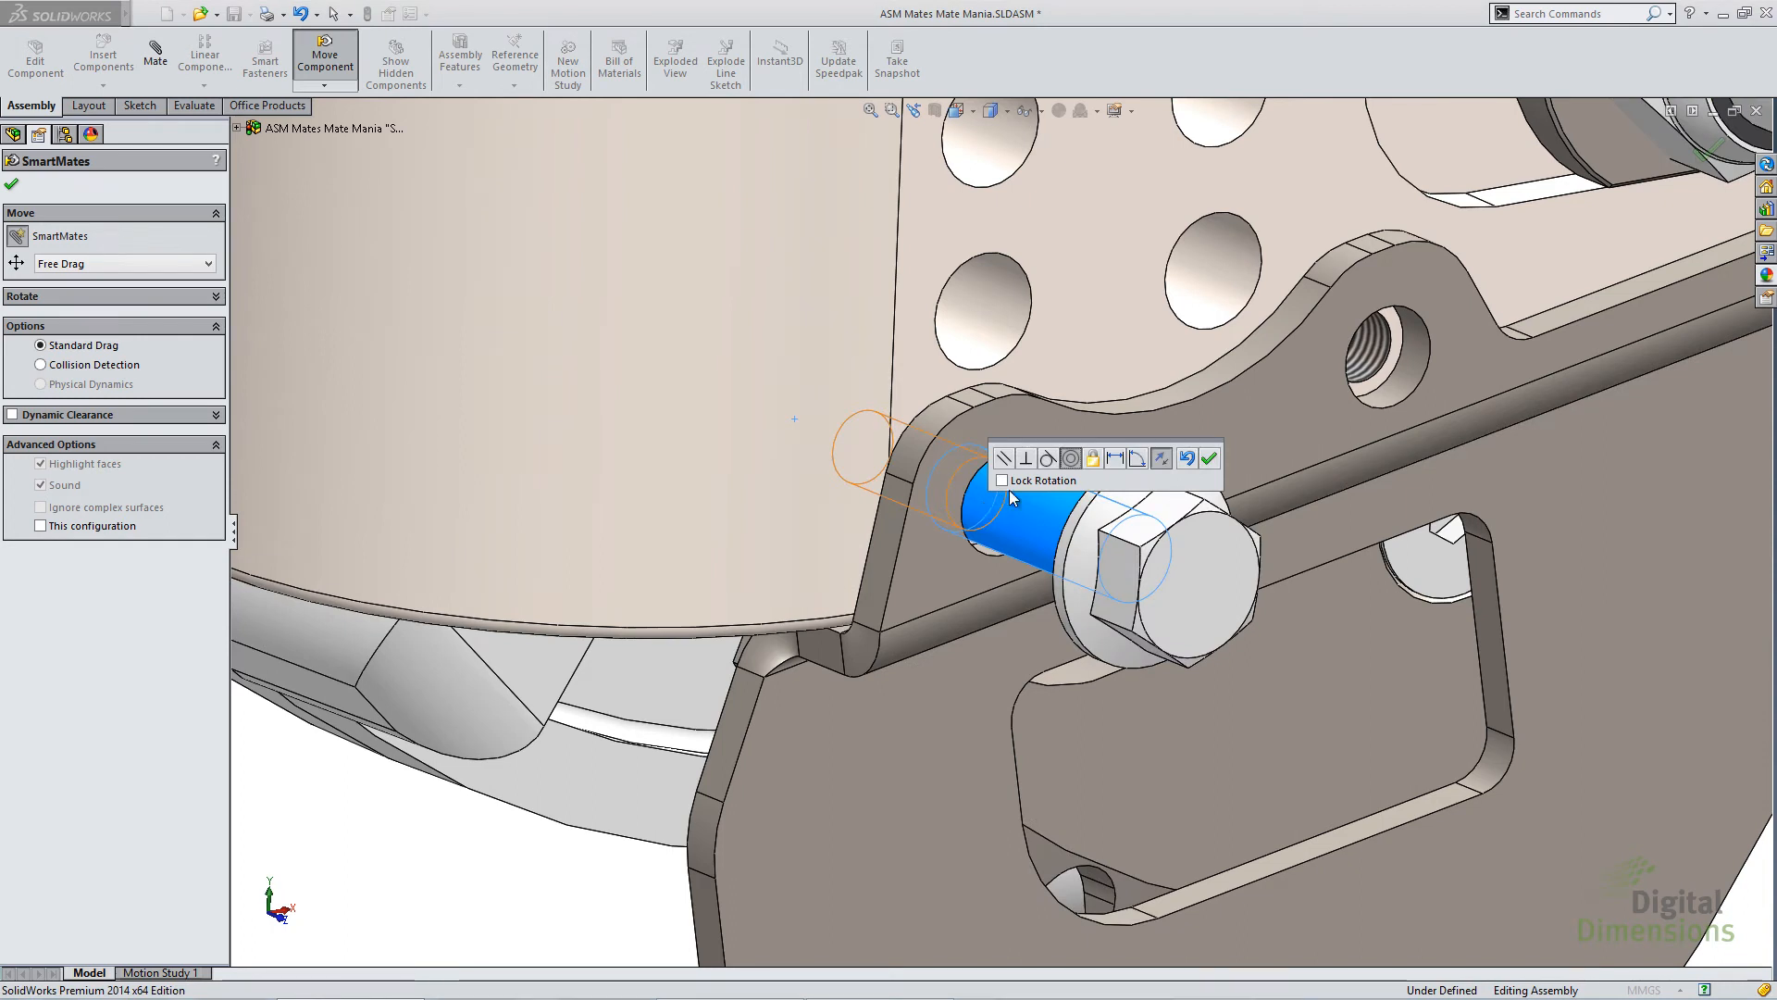
pyautogui.click(1209, 460)
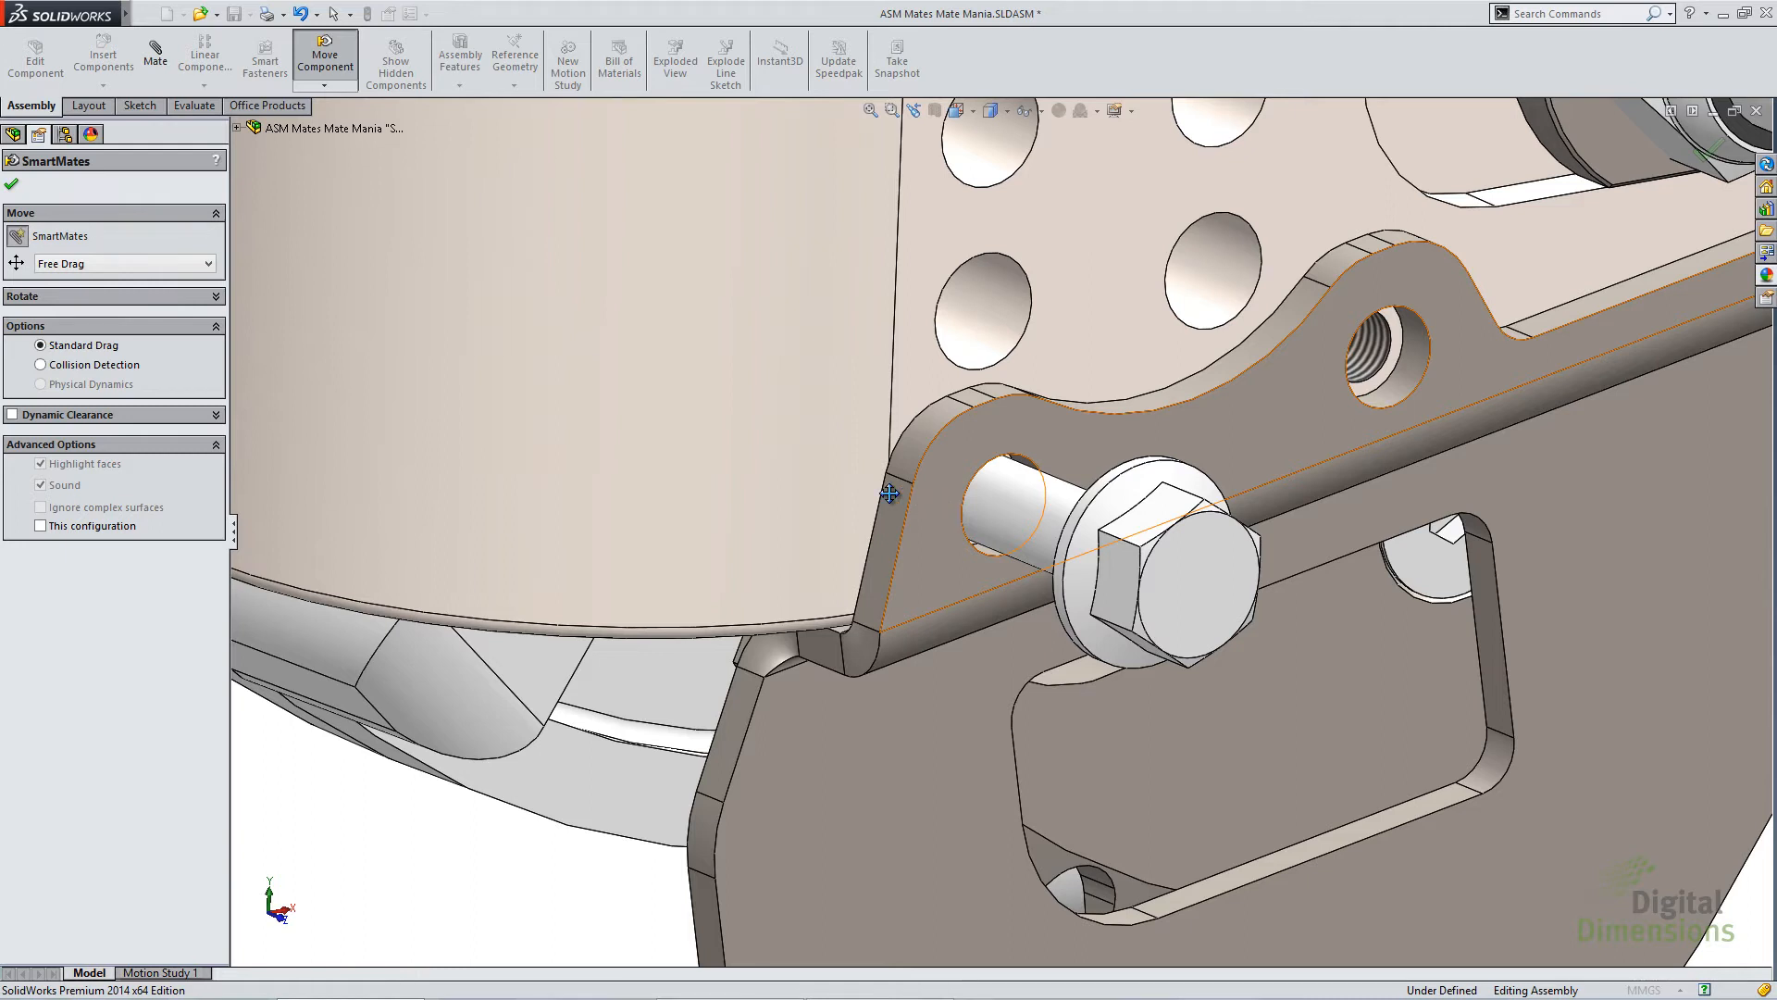
# Close SmartMates, find its command by searching for "smart", and add it to the Assembly CommandManager
pyautogui.click(11, 184)
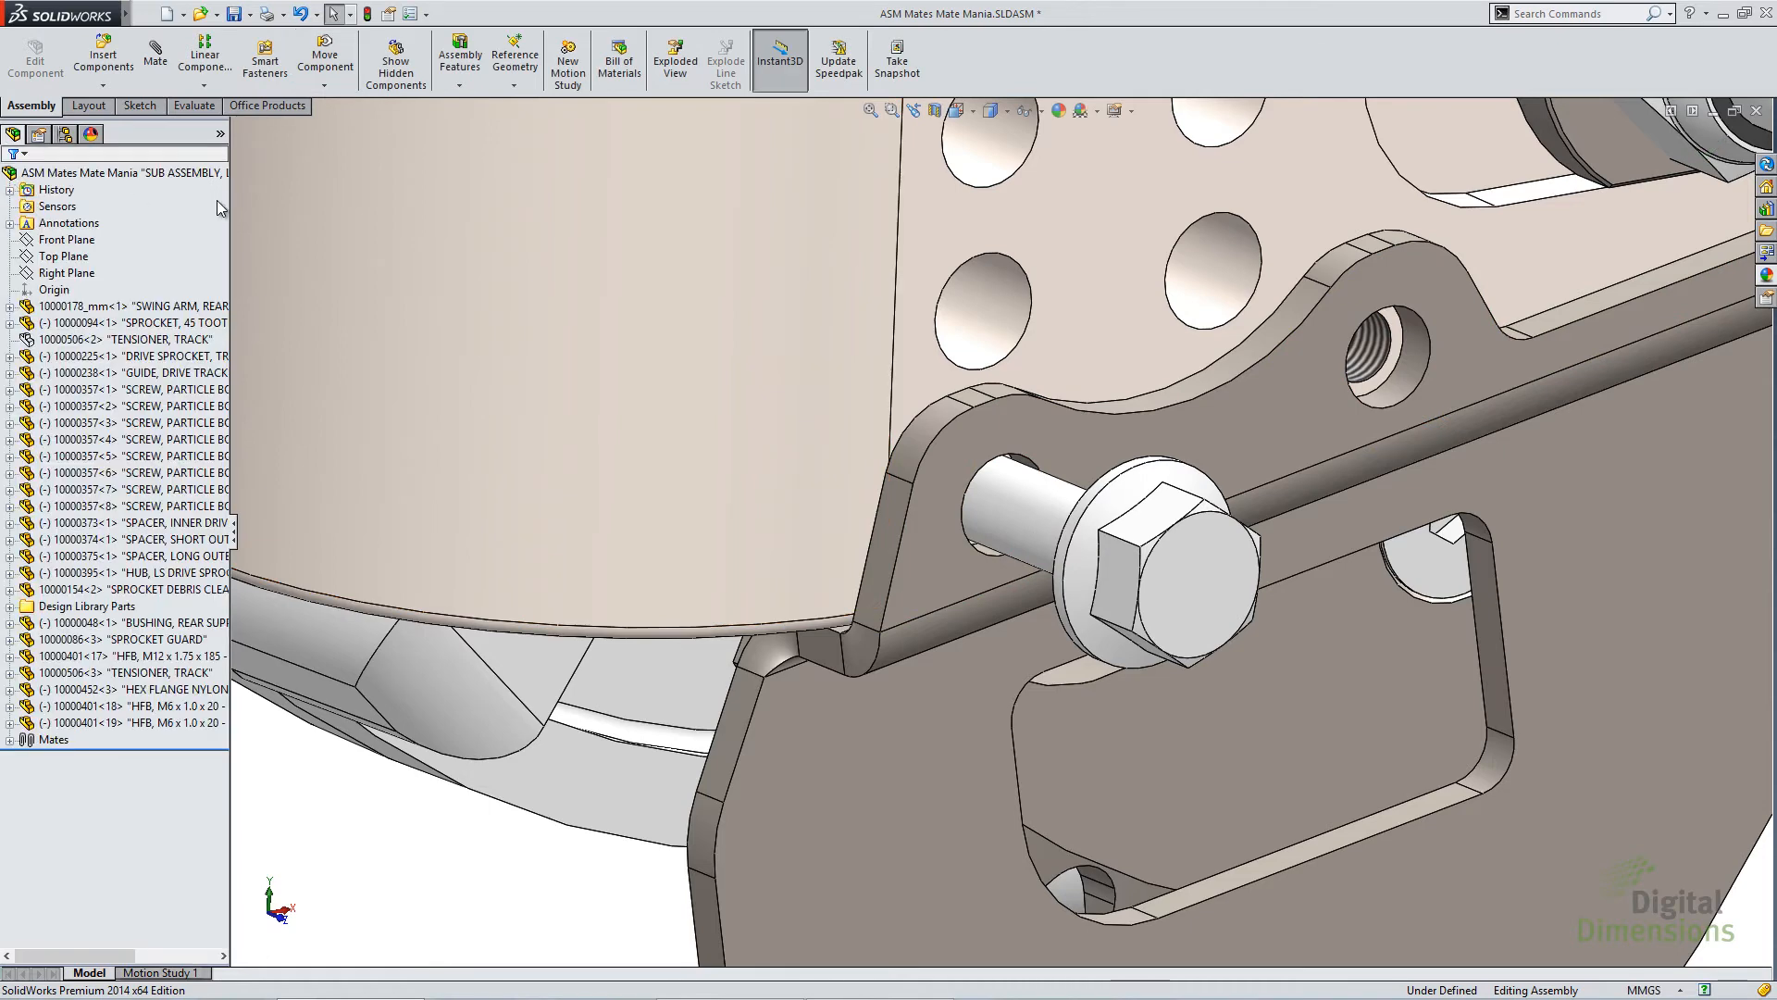
pyautogui.scroll(4, 1220, 439)
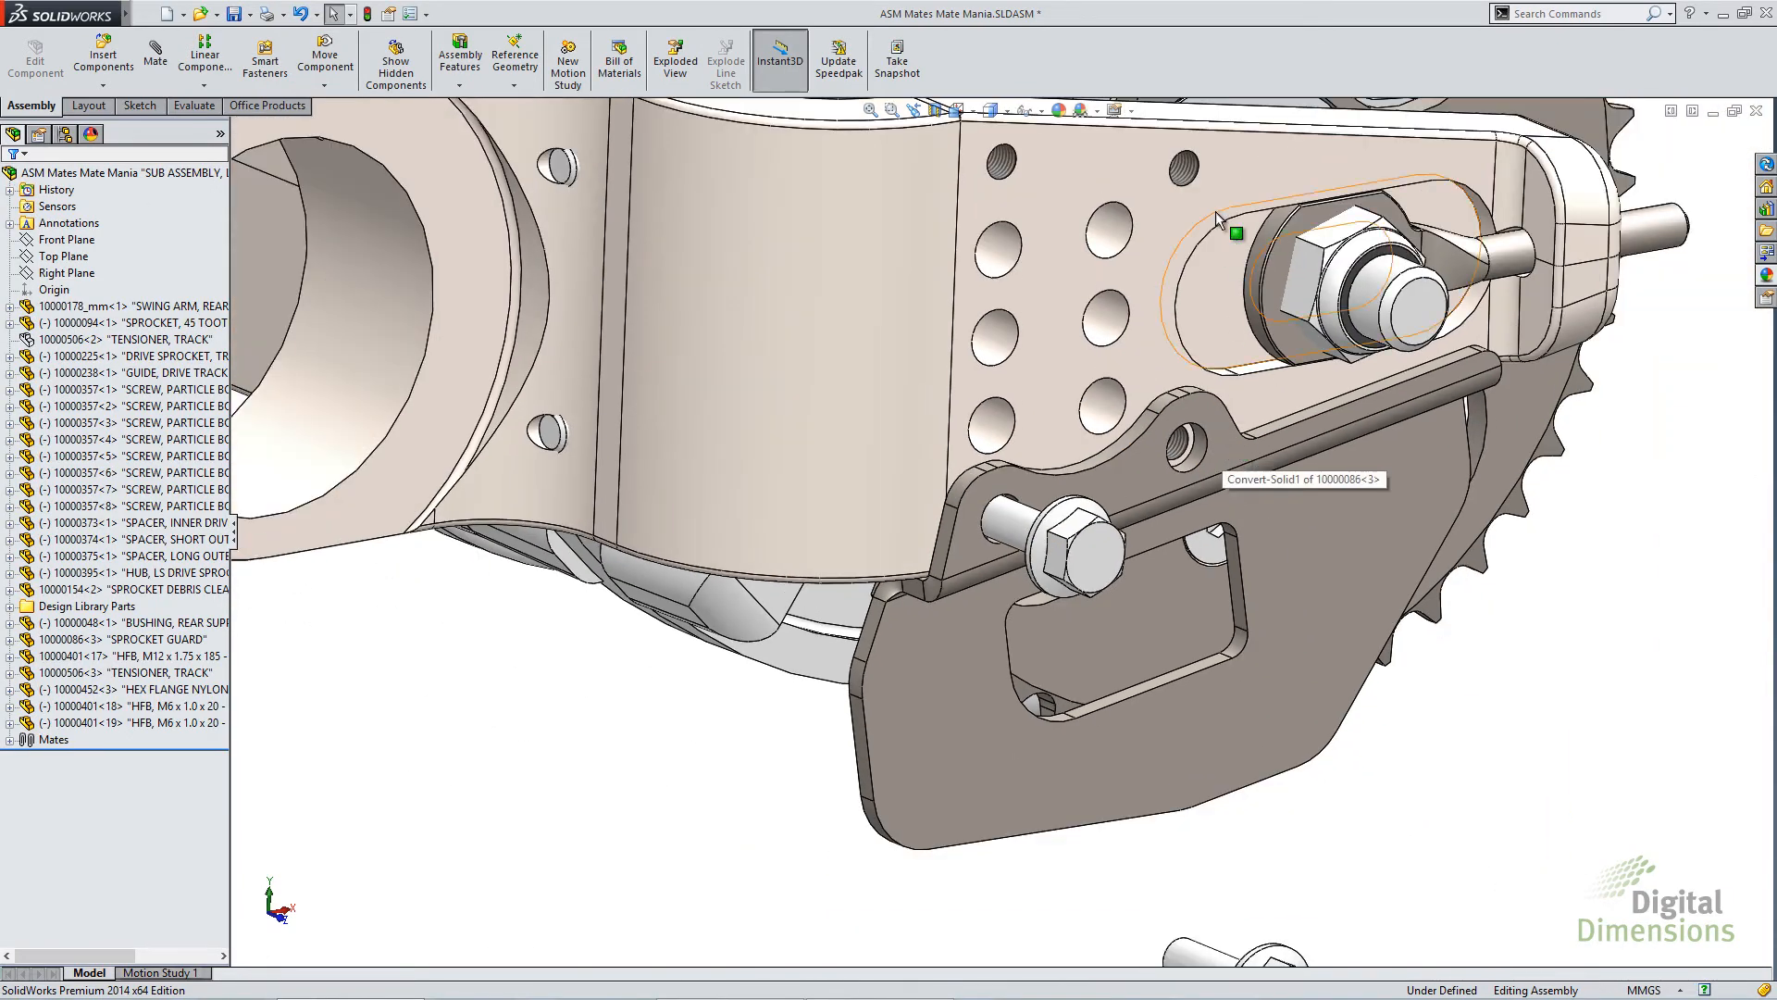
pyautogui.click(1564, 13)
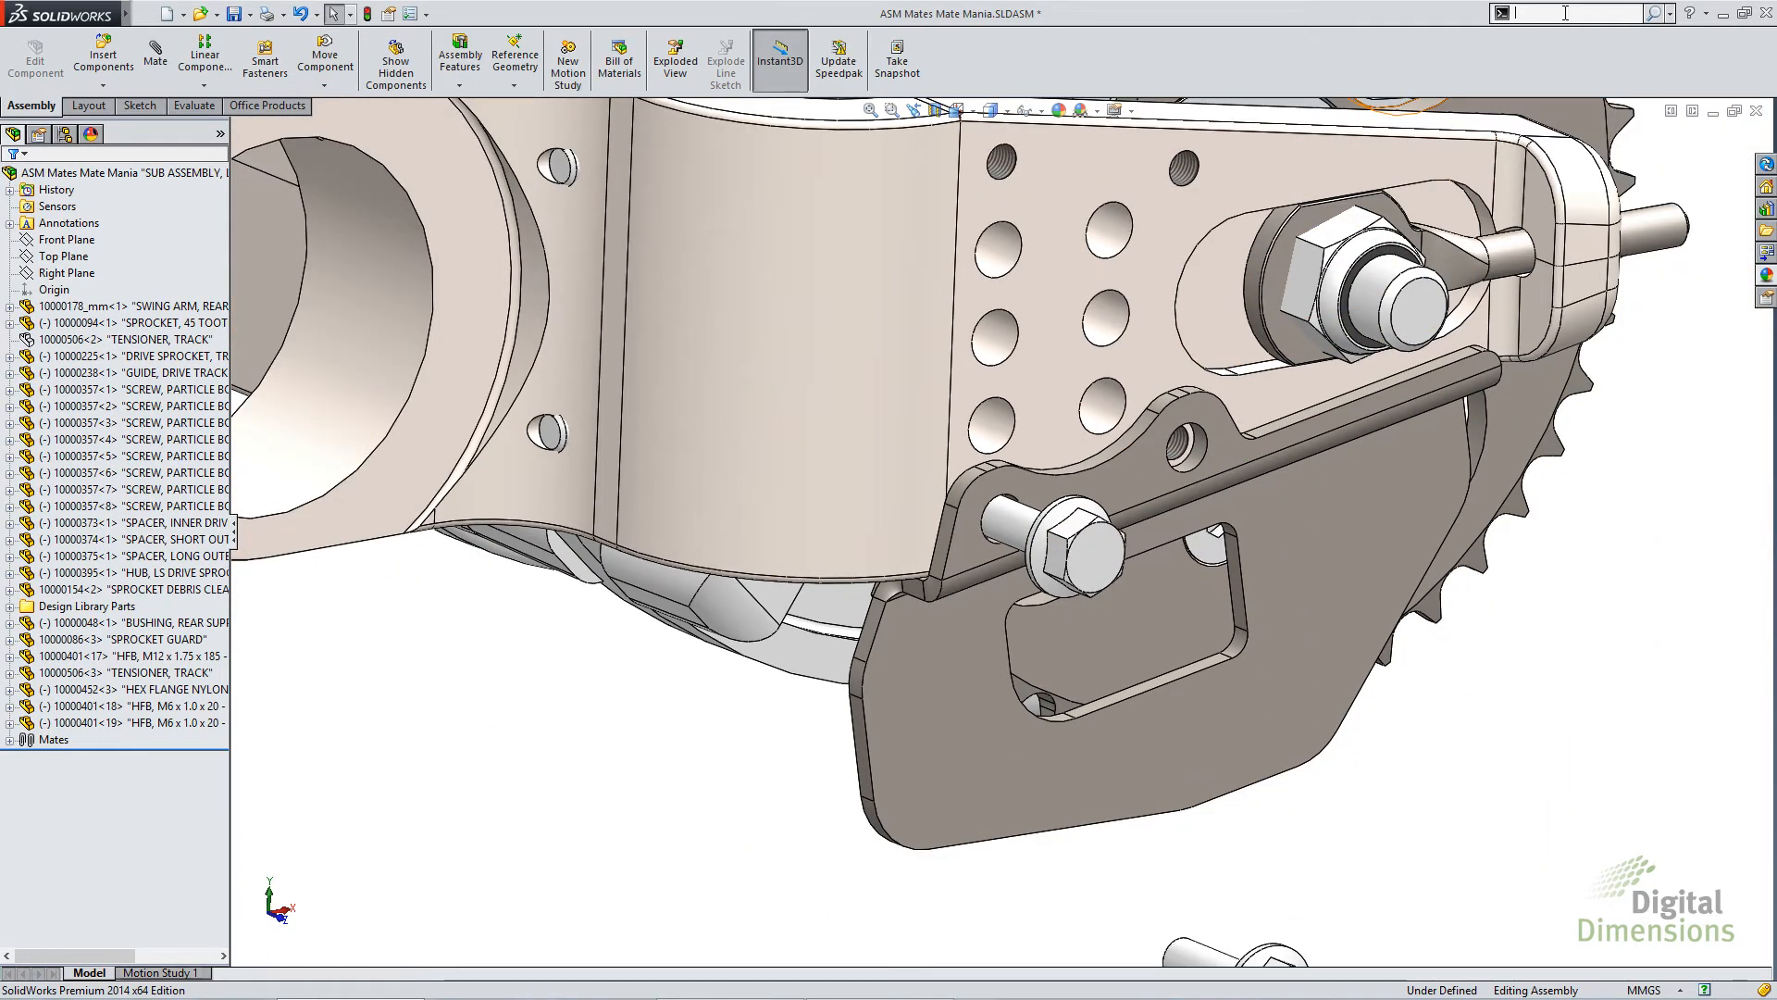
pyautogui.write('smart')
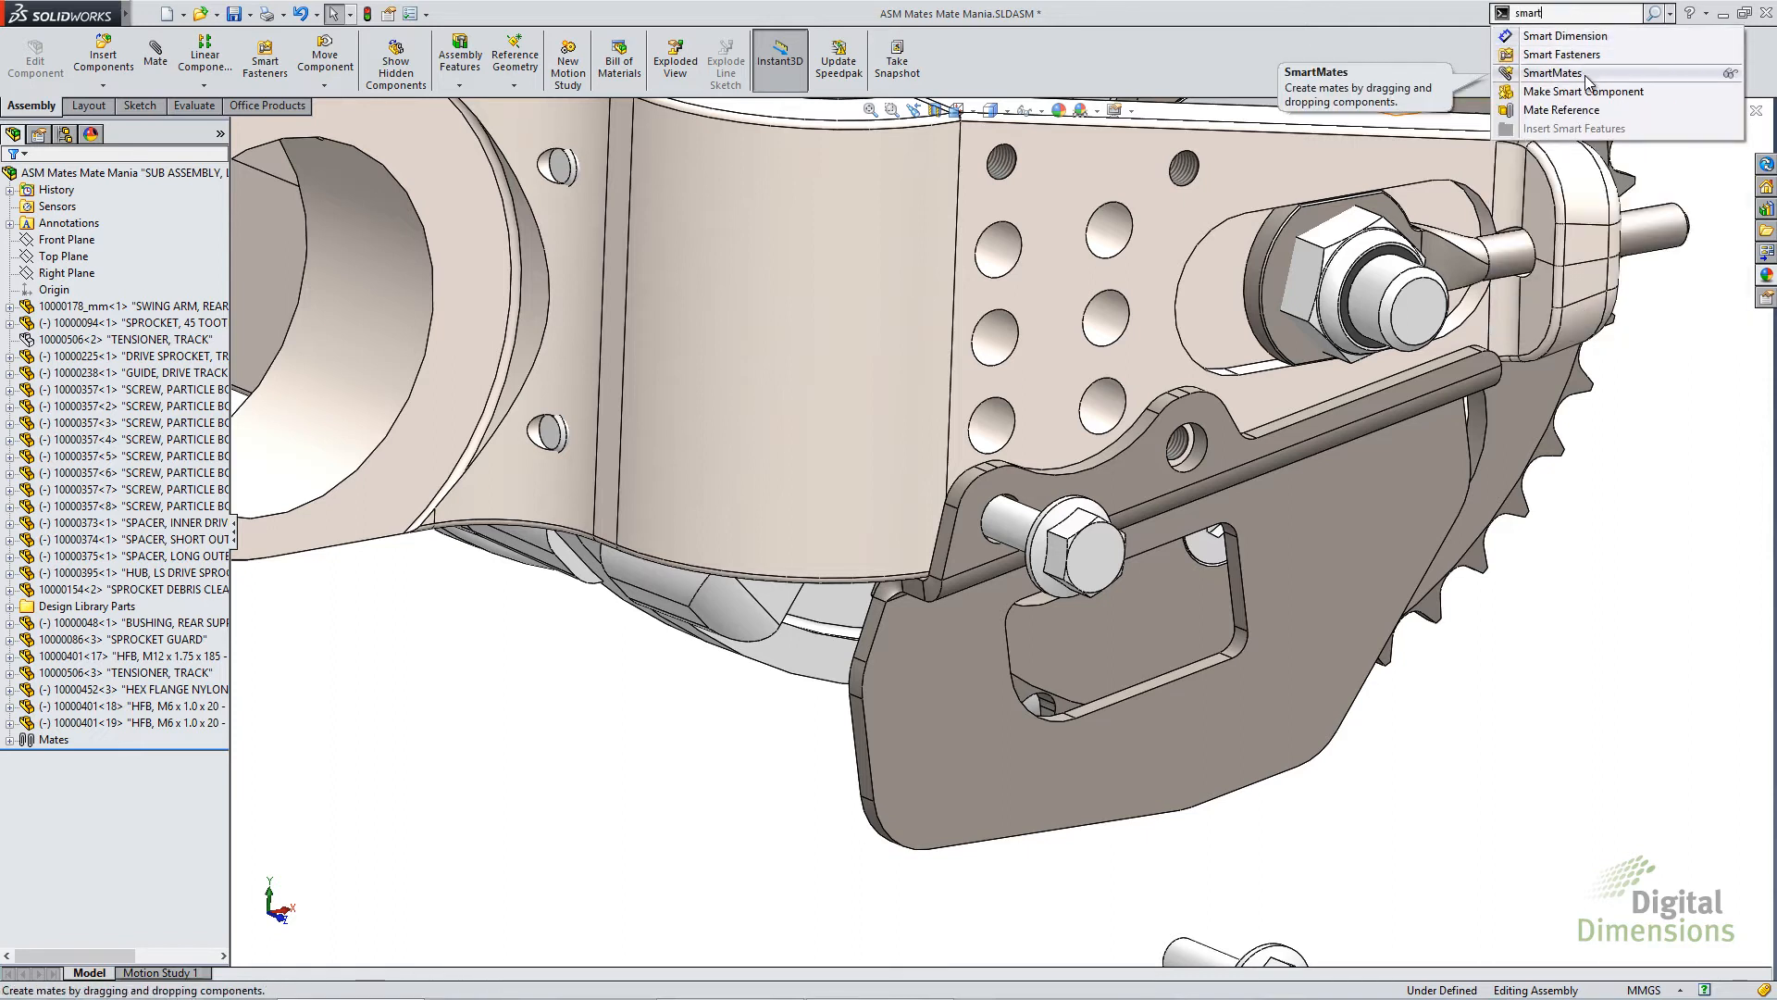
pyautogui.moveTo(1463, 60); pyautogui.dragTo(1041, 56)
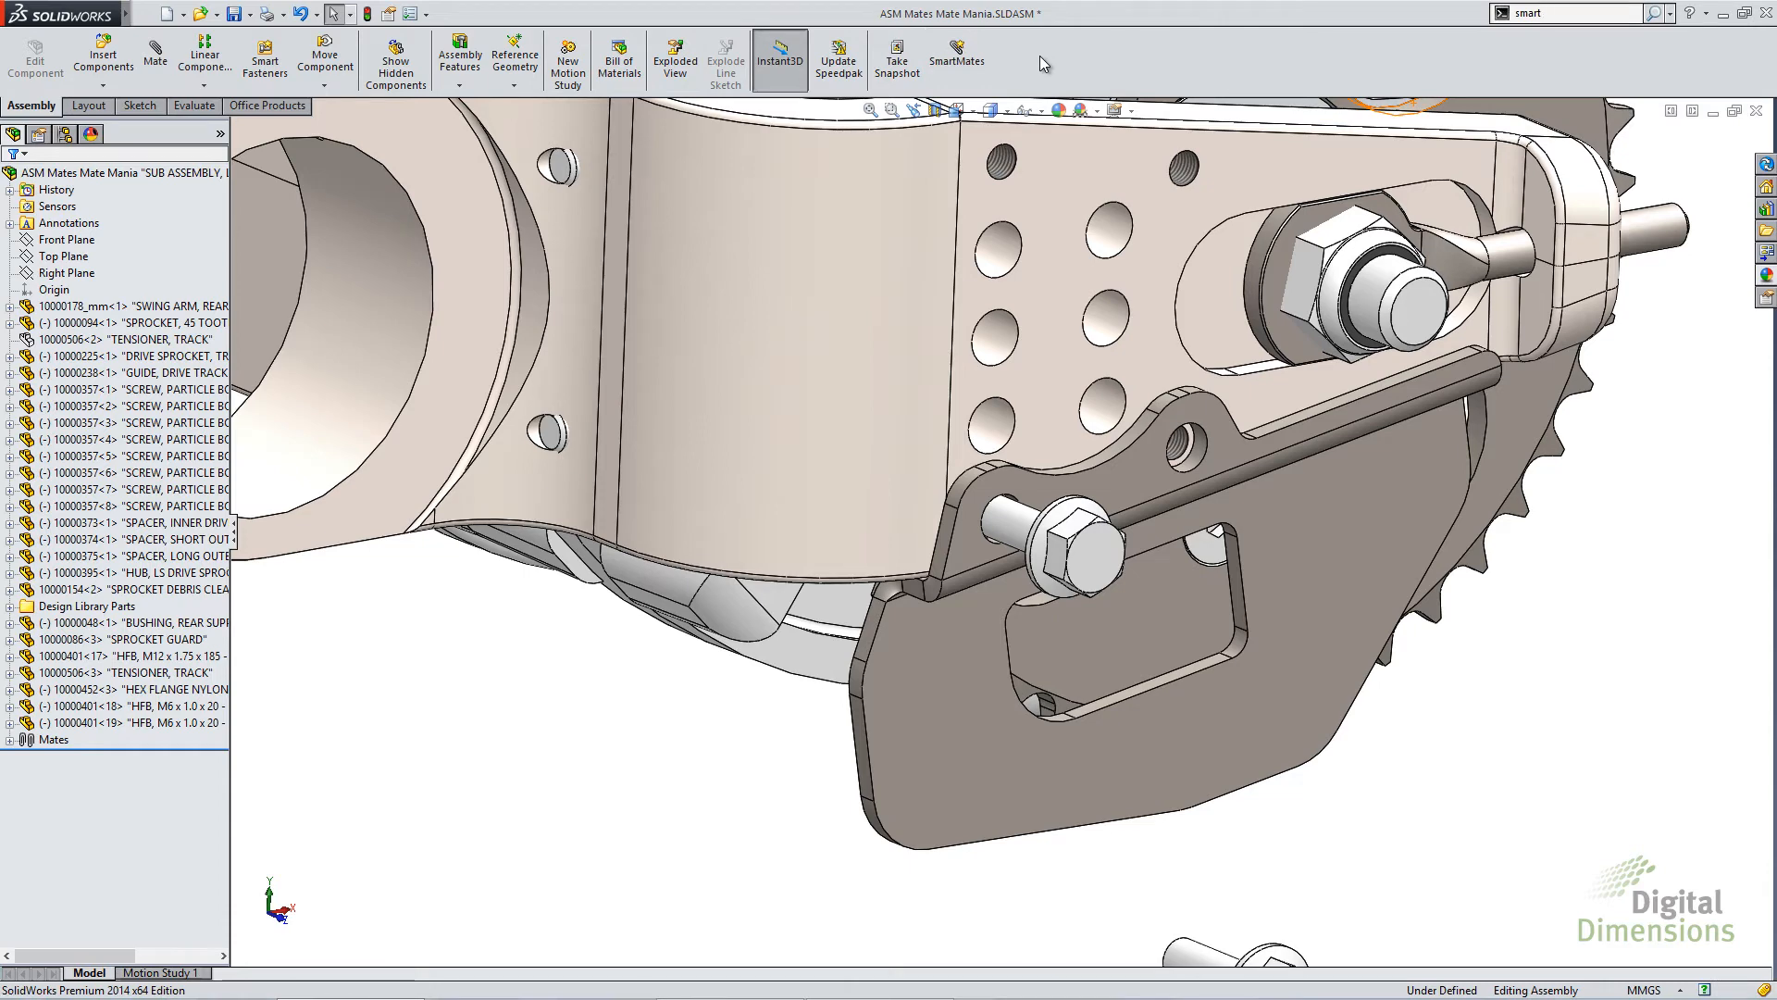
# Use SmartMates to mate the second M6 bolt's shank concentric with the threaded hole behind the sprocket guard's upper hole
pyautogui.click(958, 56)
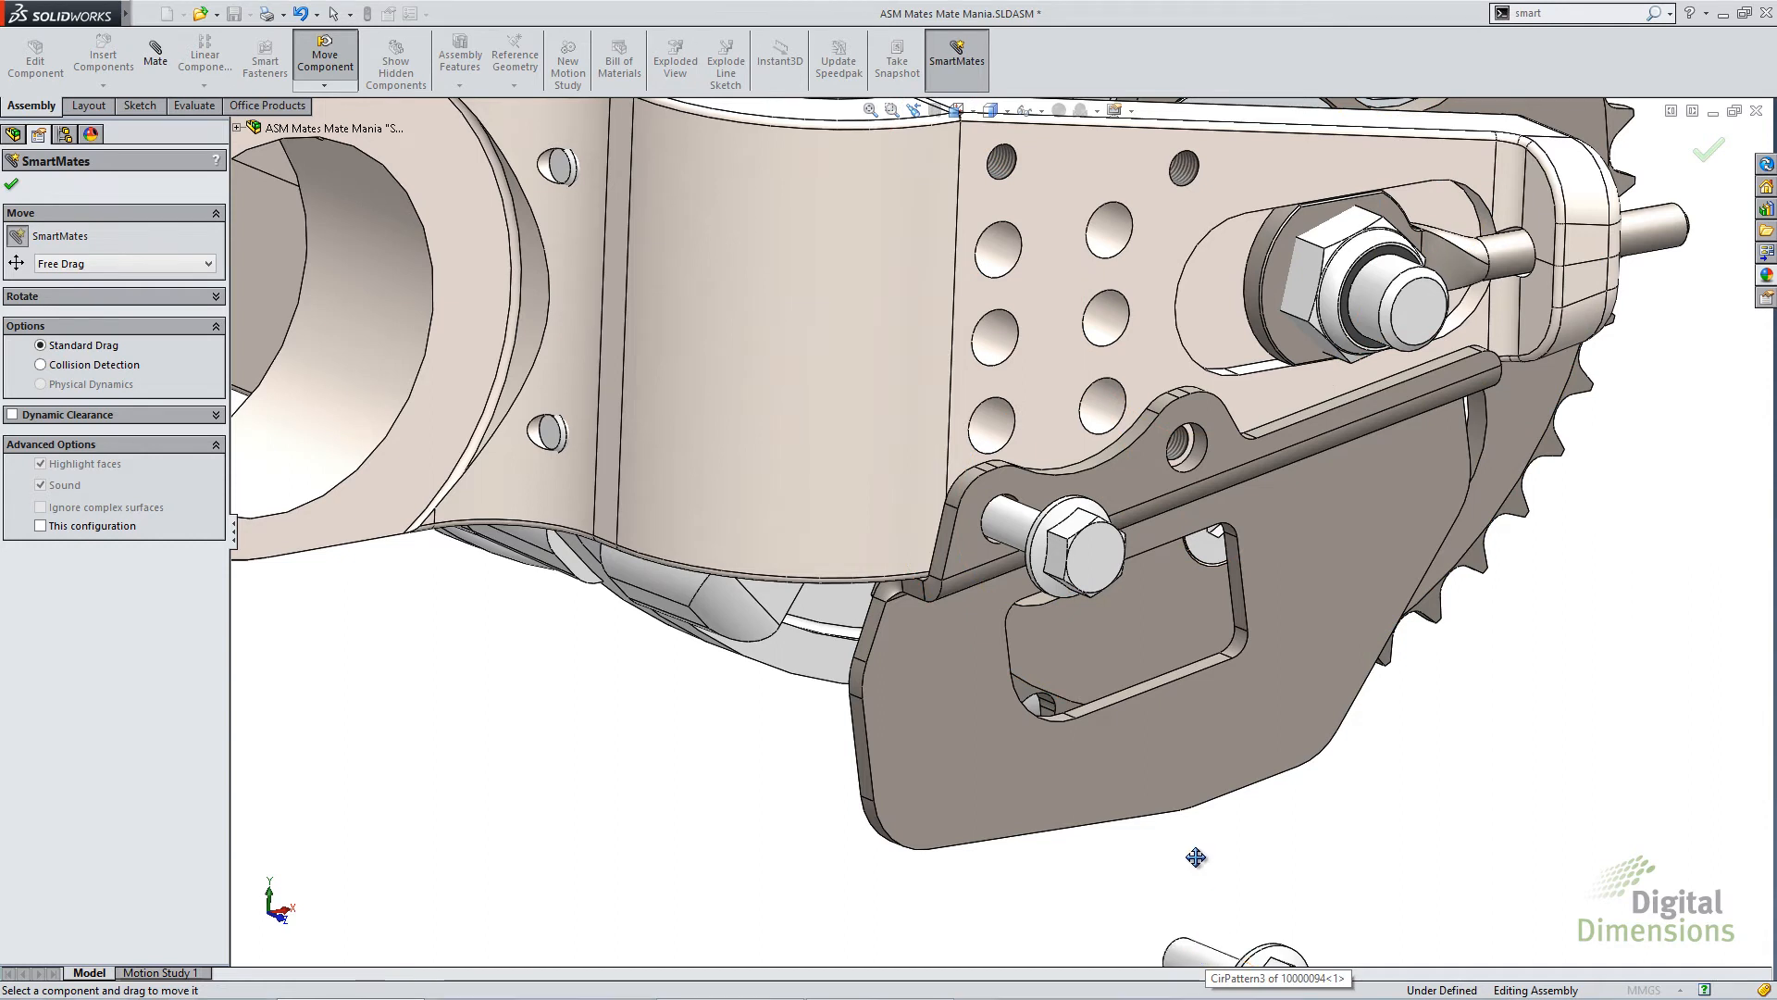
pyautogui.doubleClick(1193, 953)
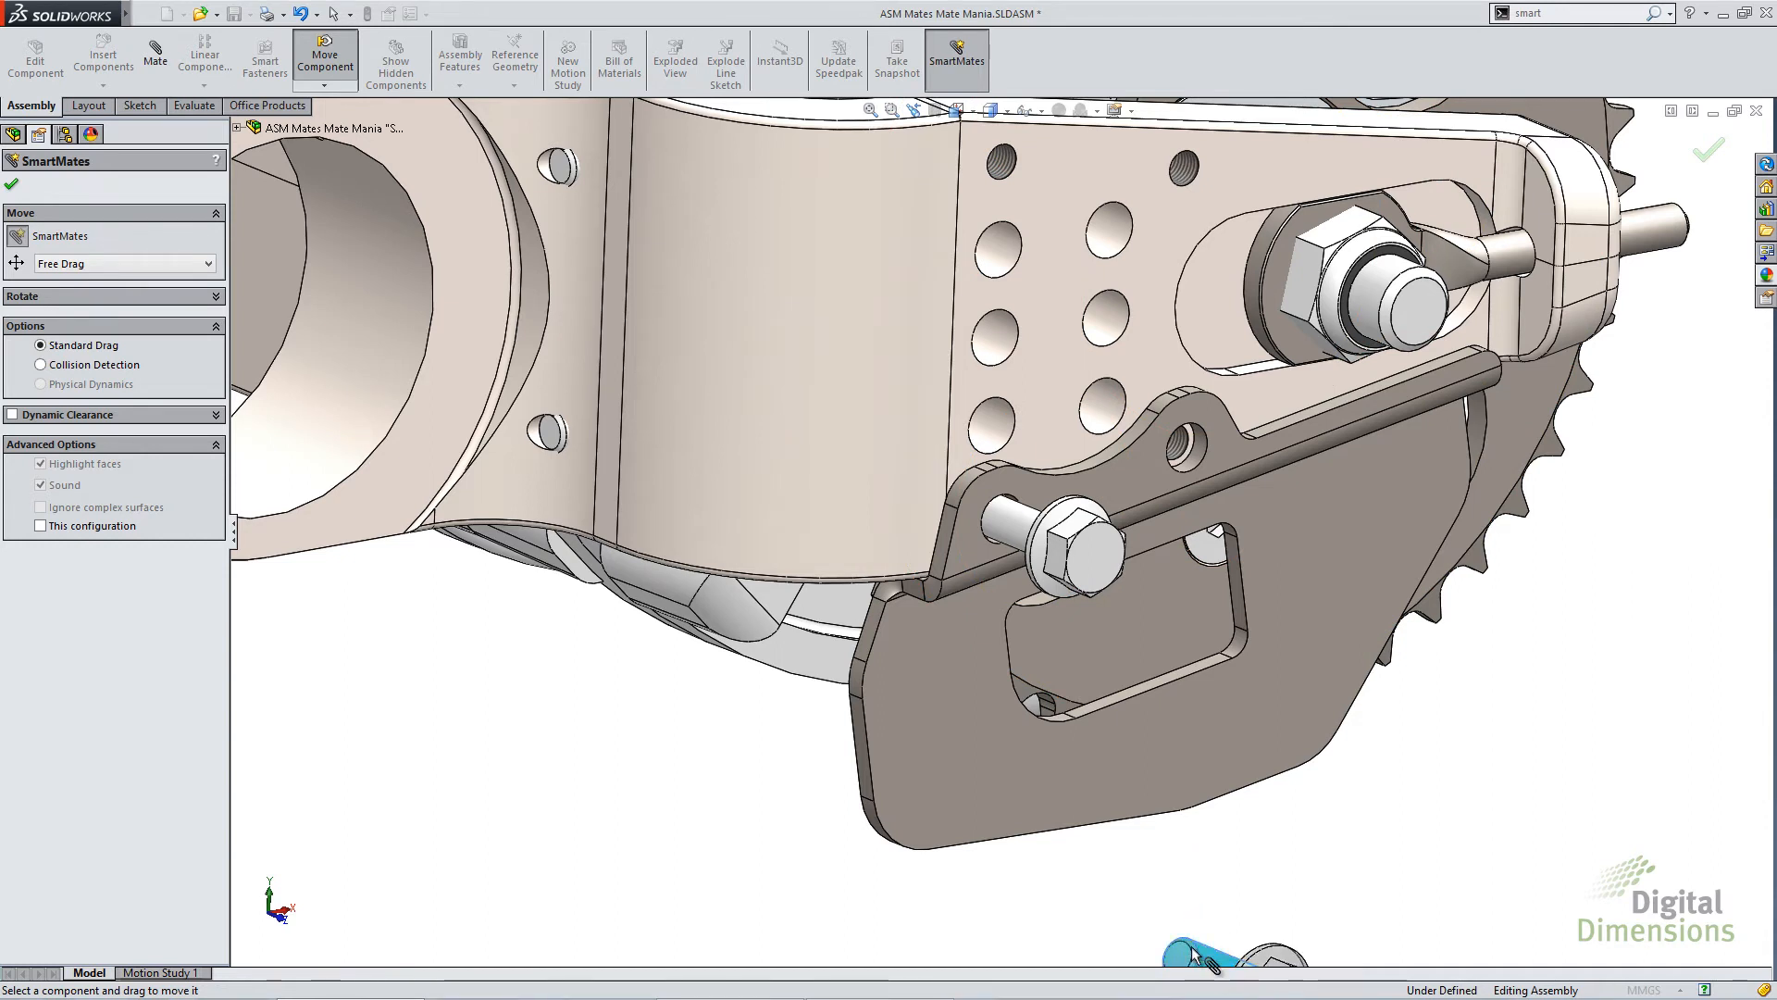
pyautogui.moveTo(1208, 963); pyautogui.dragTo(1178, 454)
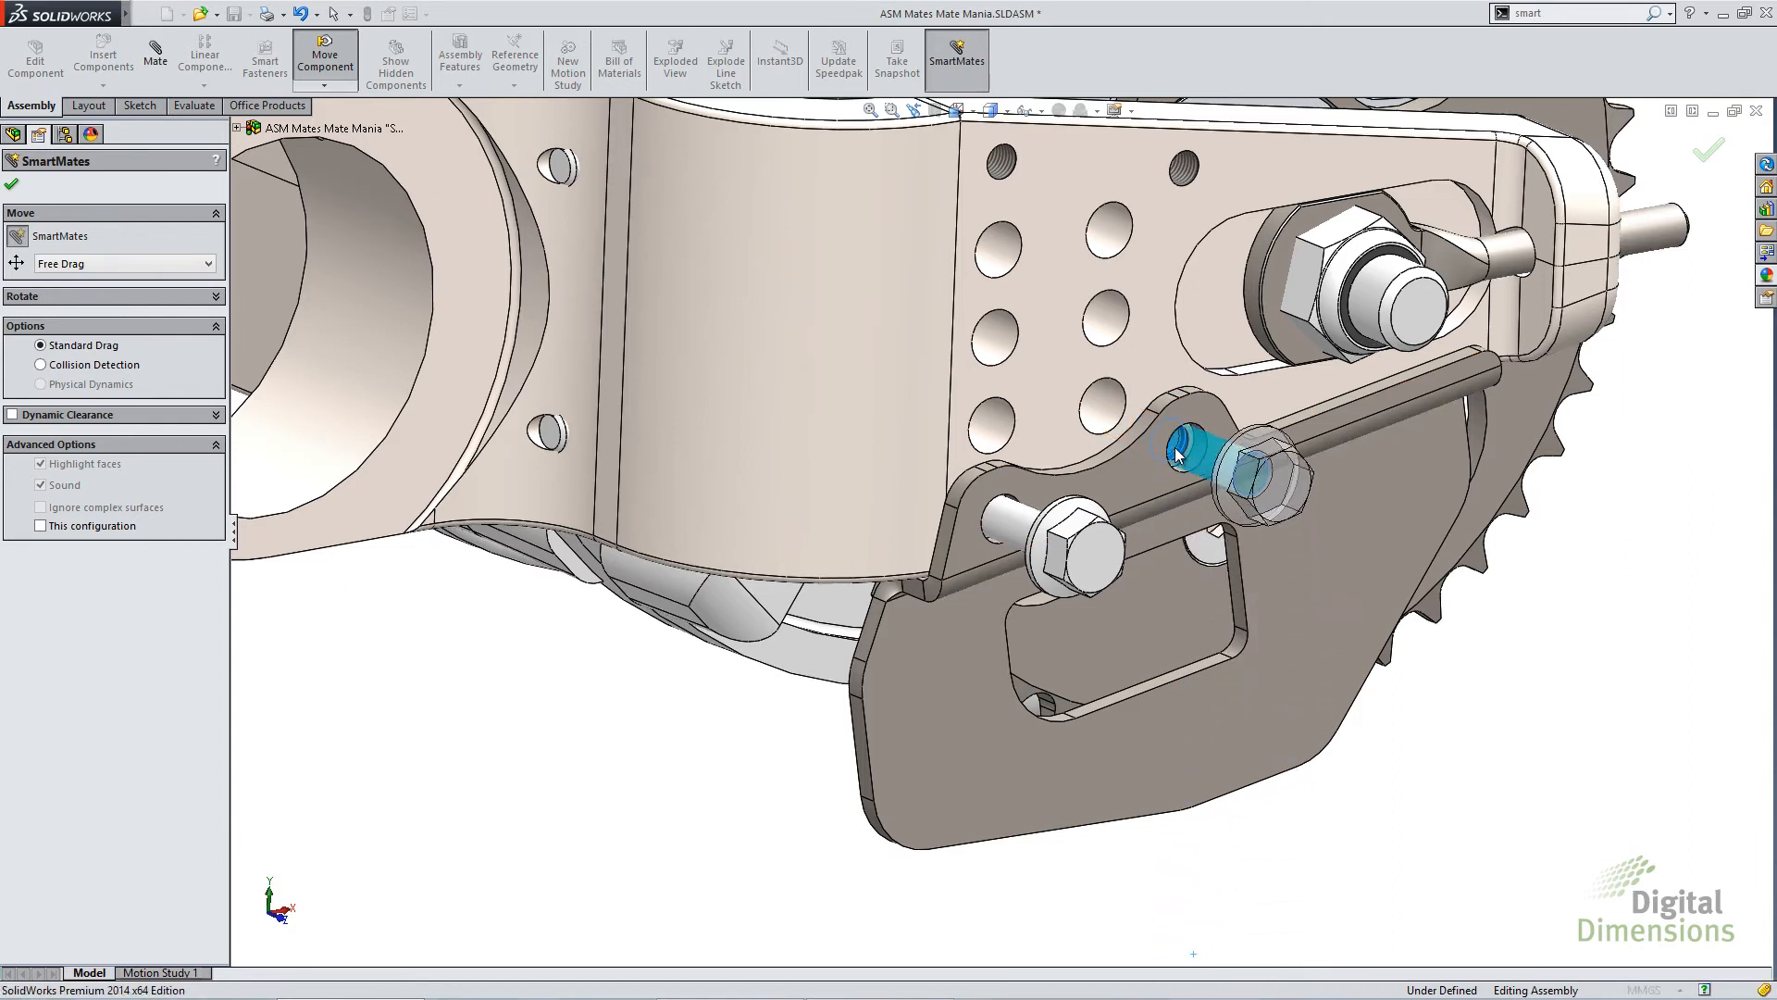
pyautogui.click(1391, 402)
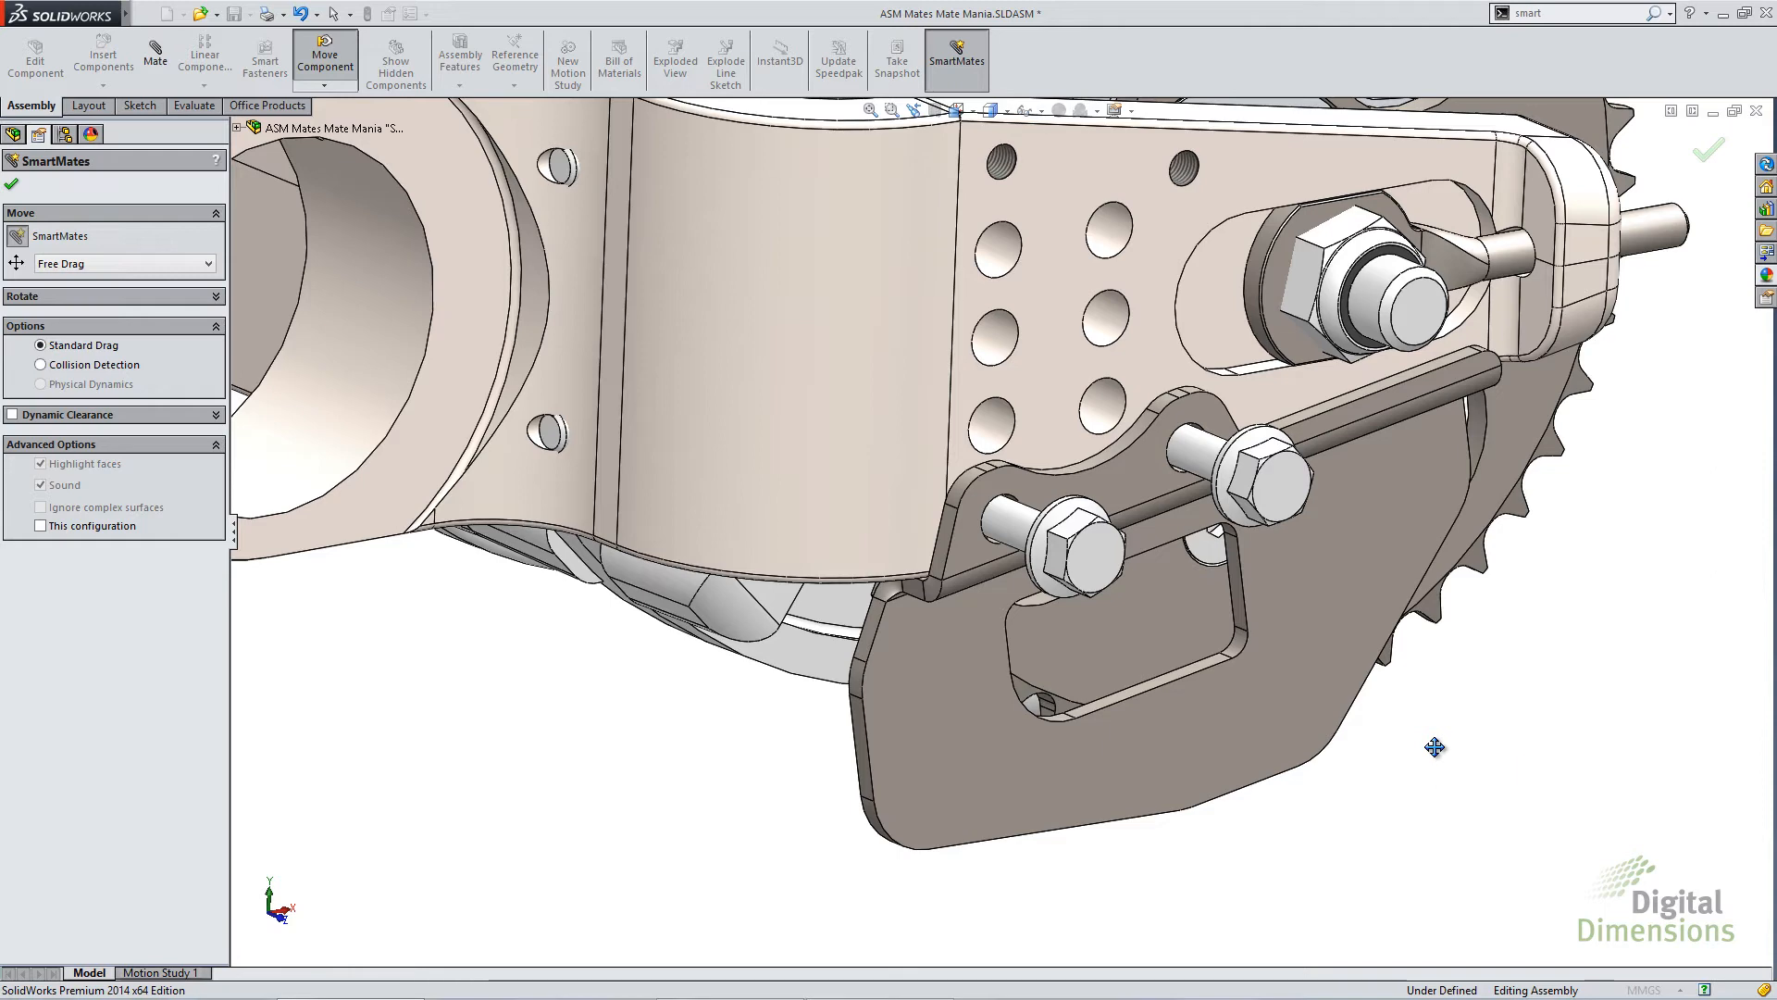
# Switch to the User Interface slide and on to the open sketch of the Scale Sketch part
pyautogui.hotkey('alt', 'Tab')
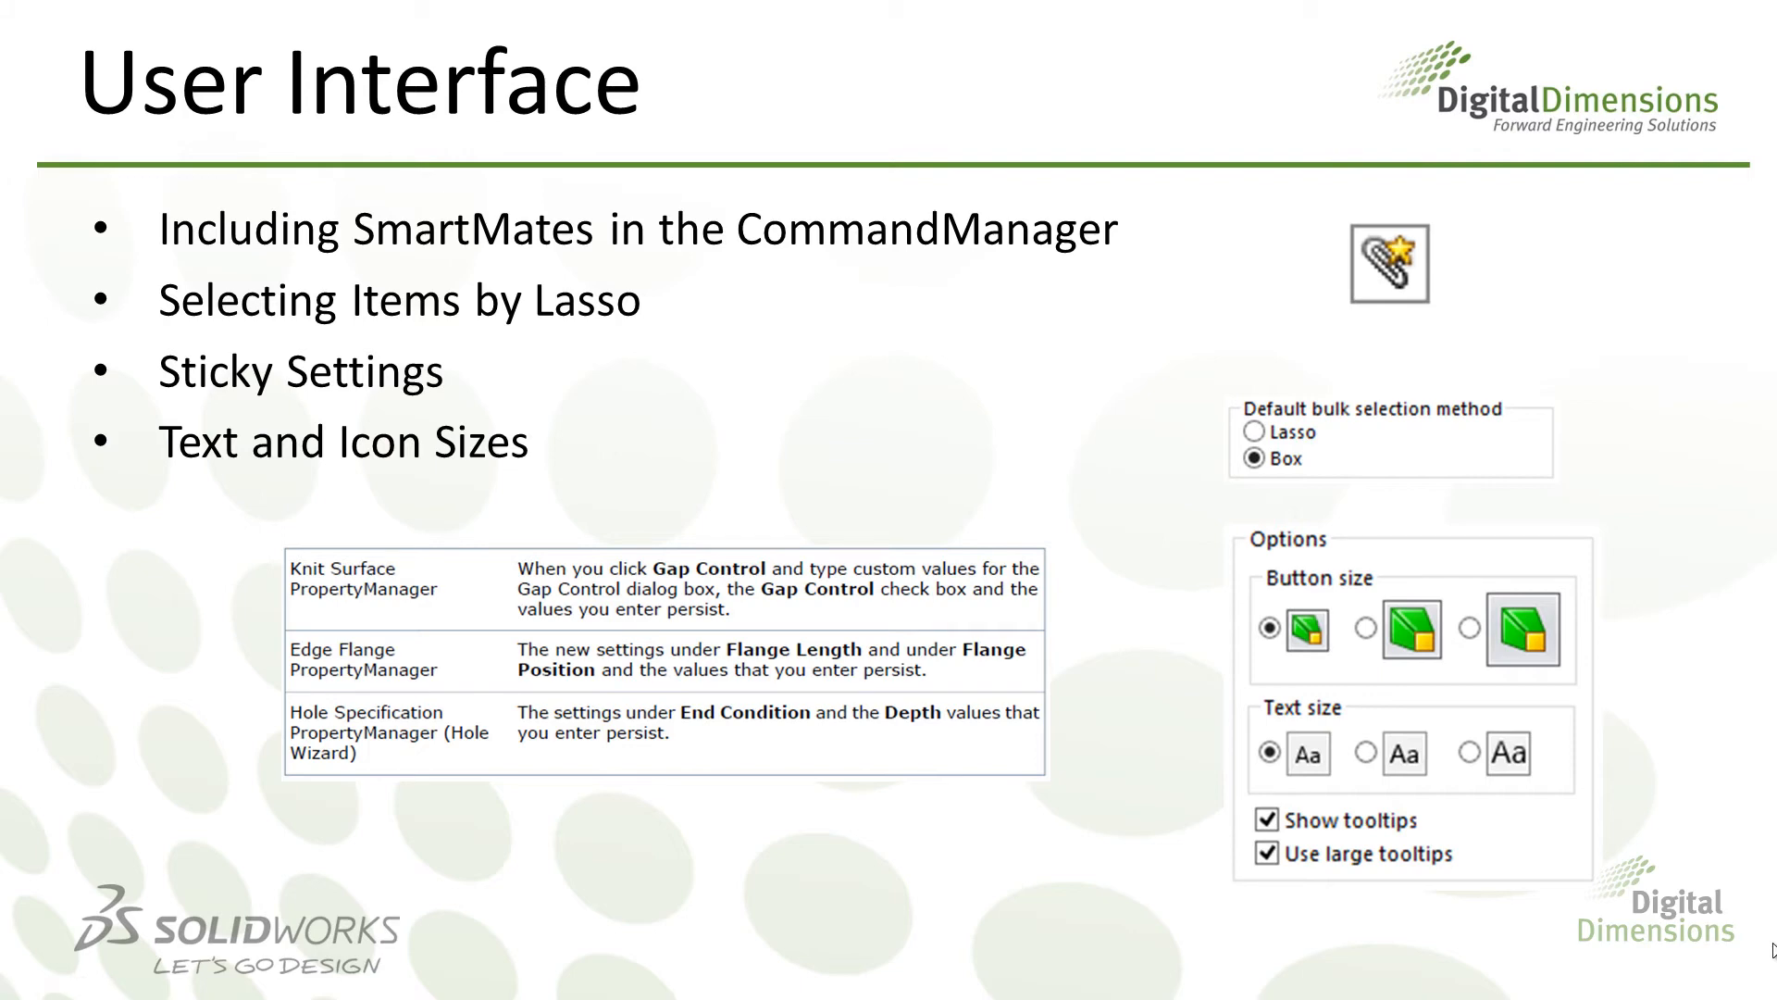
pyautogui.hotkey('alt', 'Tab')
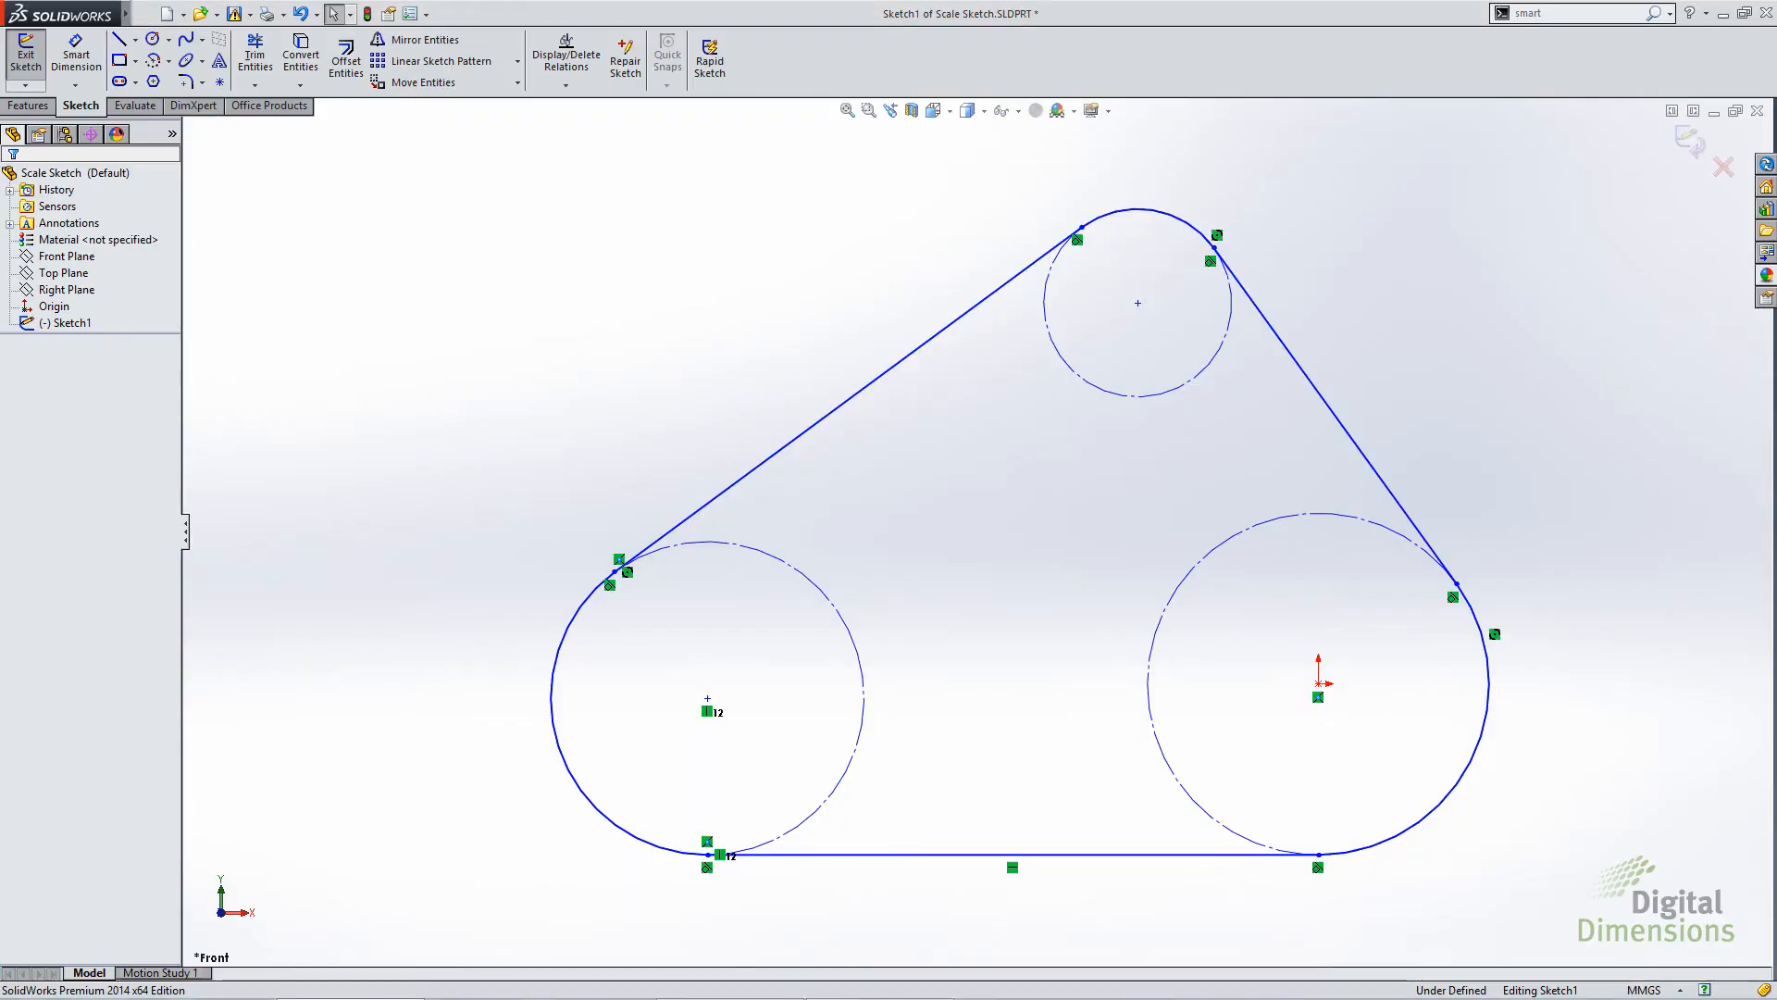
# Box-select the lower-left and upper construction circles, remove the sloping line from the selection, and clear the selection
pyautogui.moveTo(1110, 607); pyautogui.dragTo(766, 352)
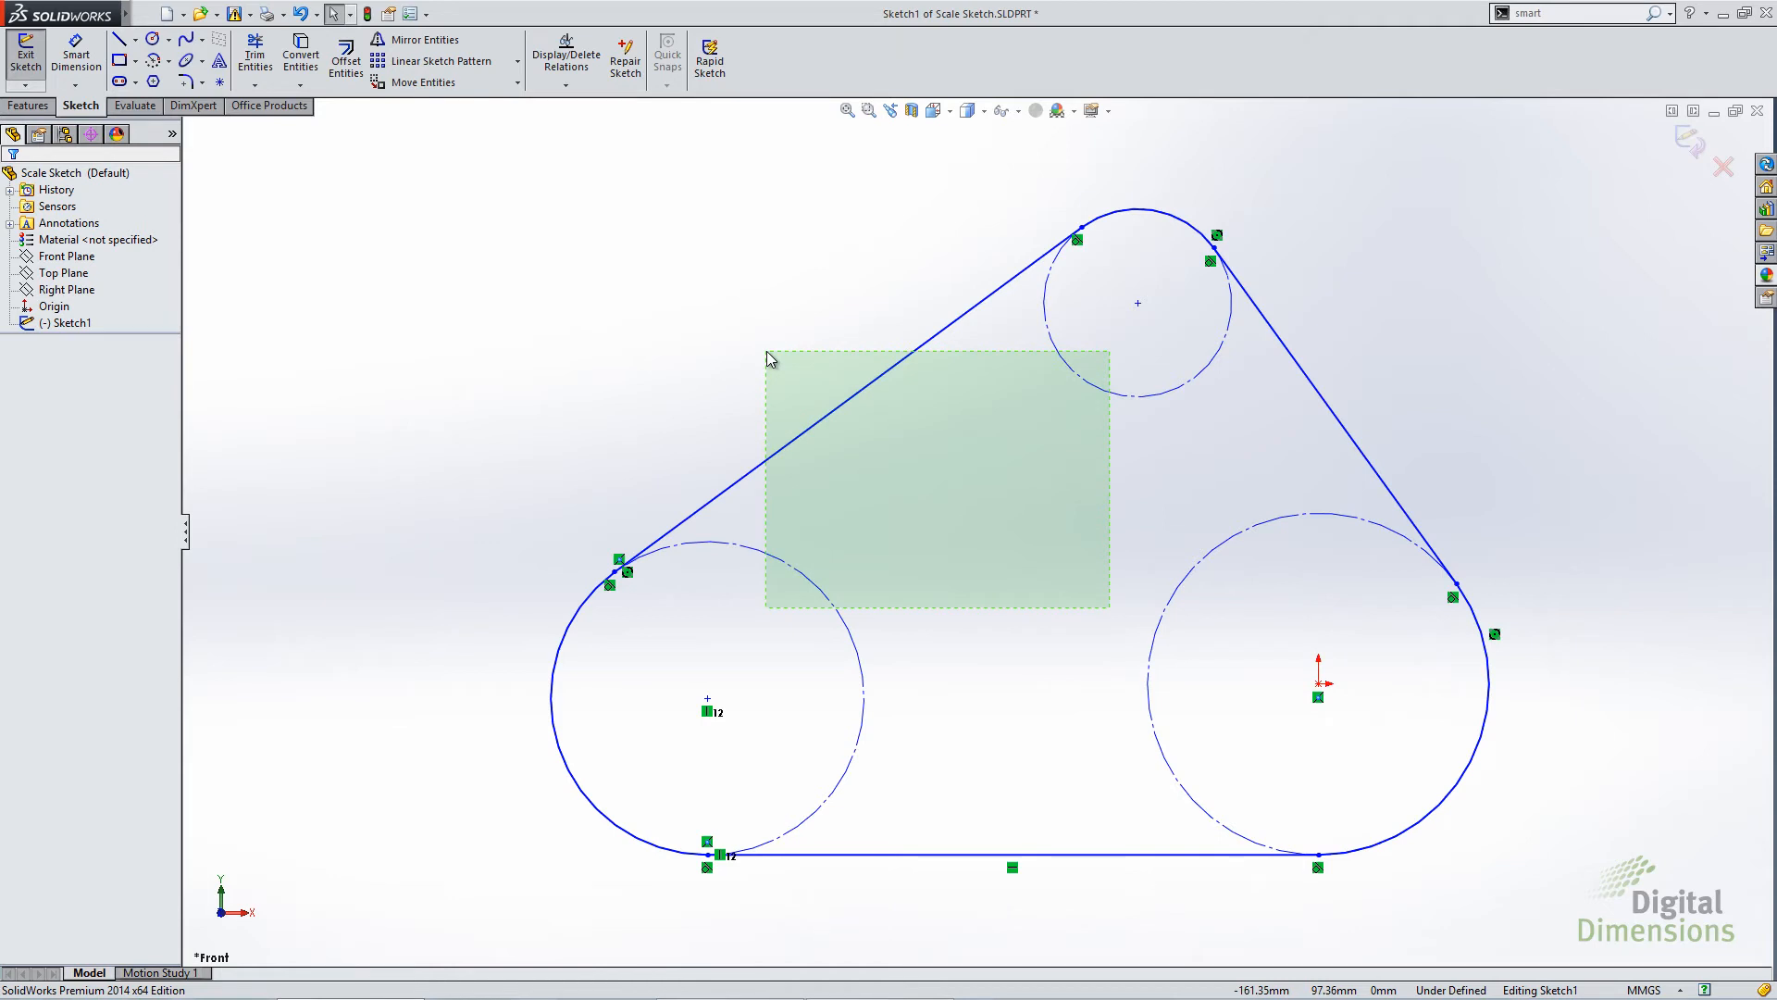
pyautogui.moveTo(766, 352); pyautogui.dragTo(779, 353)
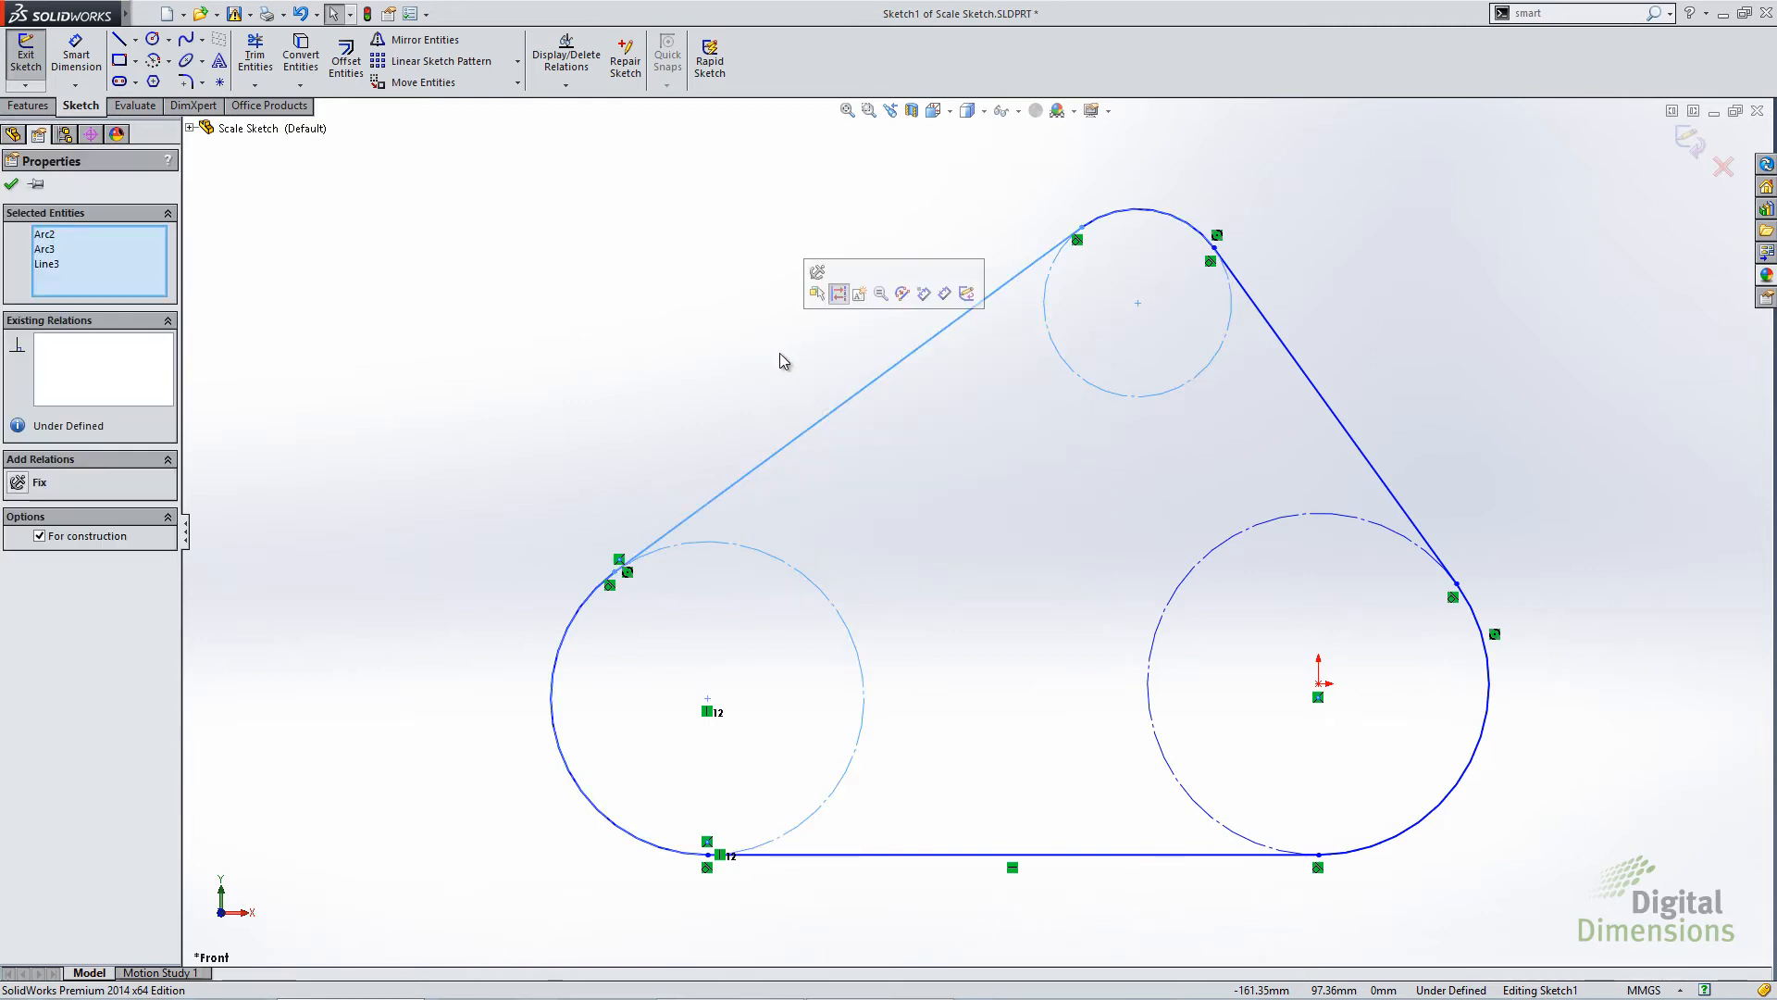
pyautogui.keyDown('ctrl'); pyautogui.click(865, 382); pyautogui.keyUp('ctrl')
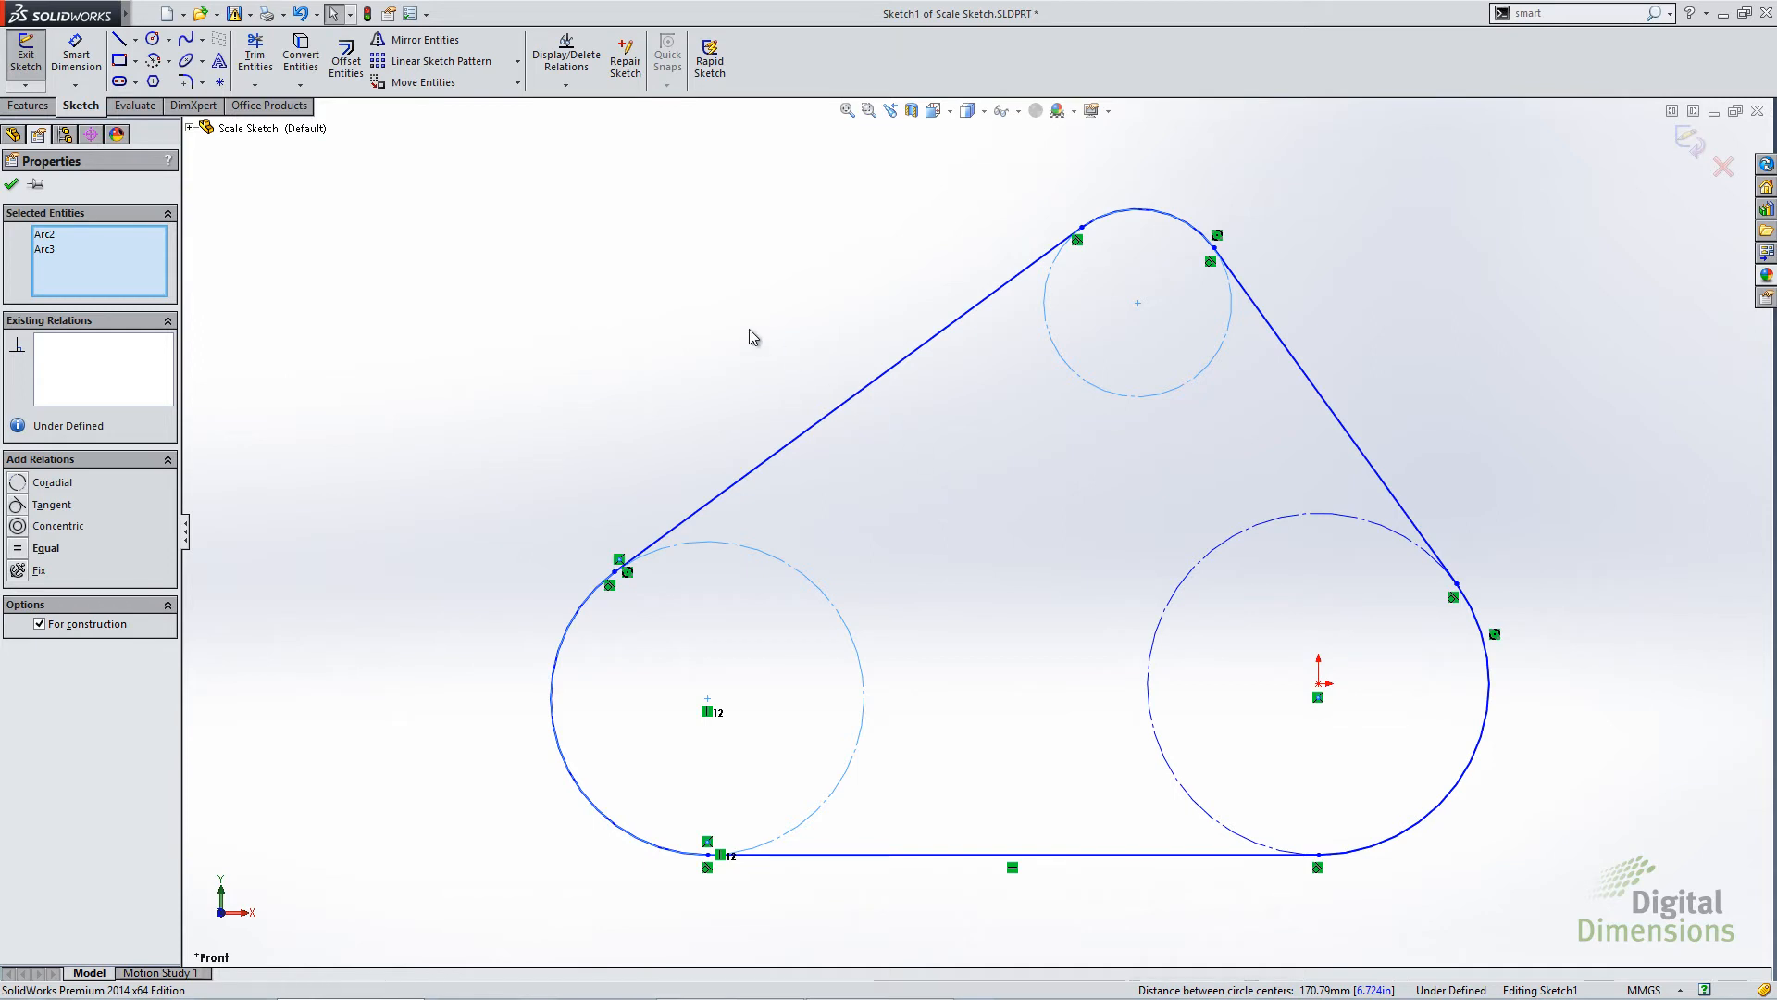
pyautogui.click(638, 219)
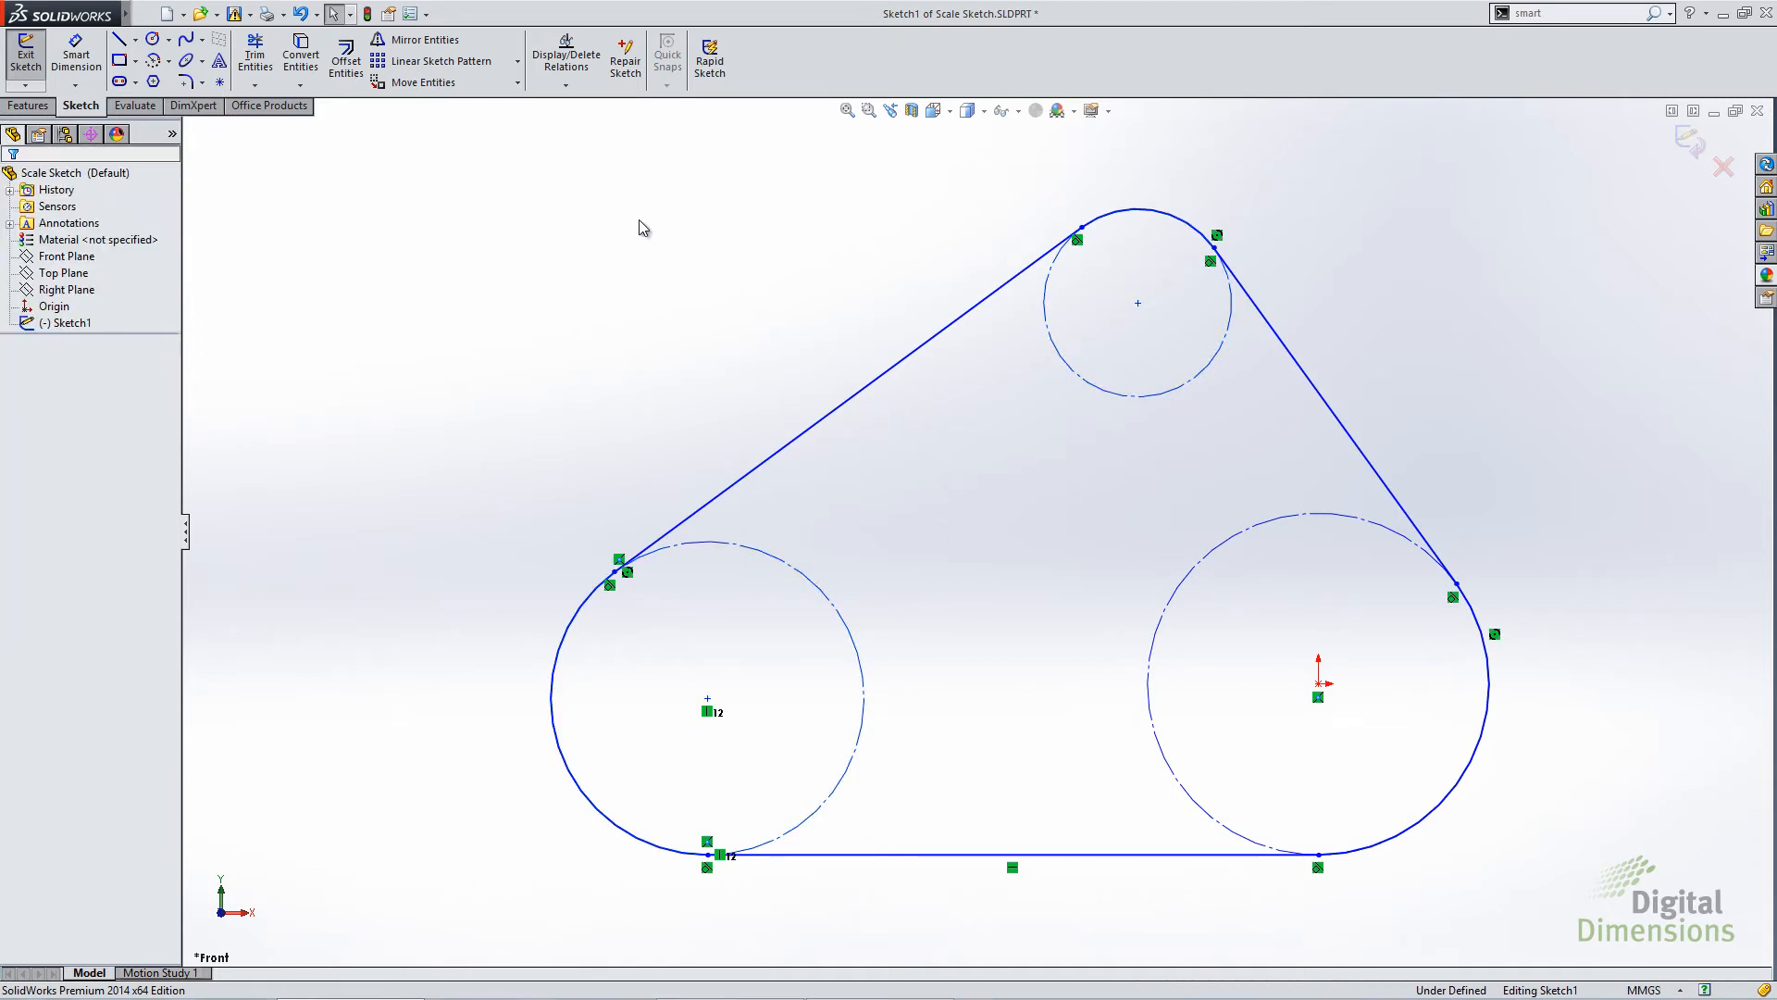
# Select the lower-left and upper construction circles with Lasso Selection and give them an Equal relation
pyautogui.rightClick(638, 220)
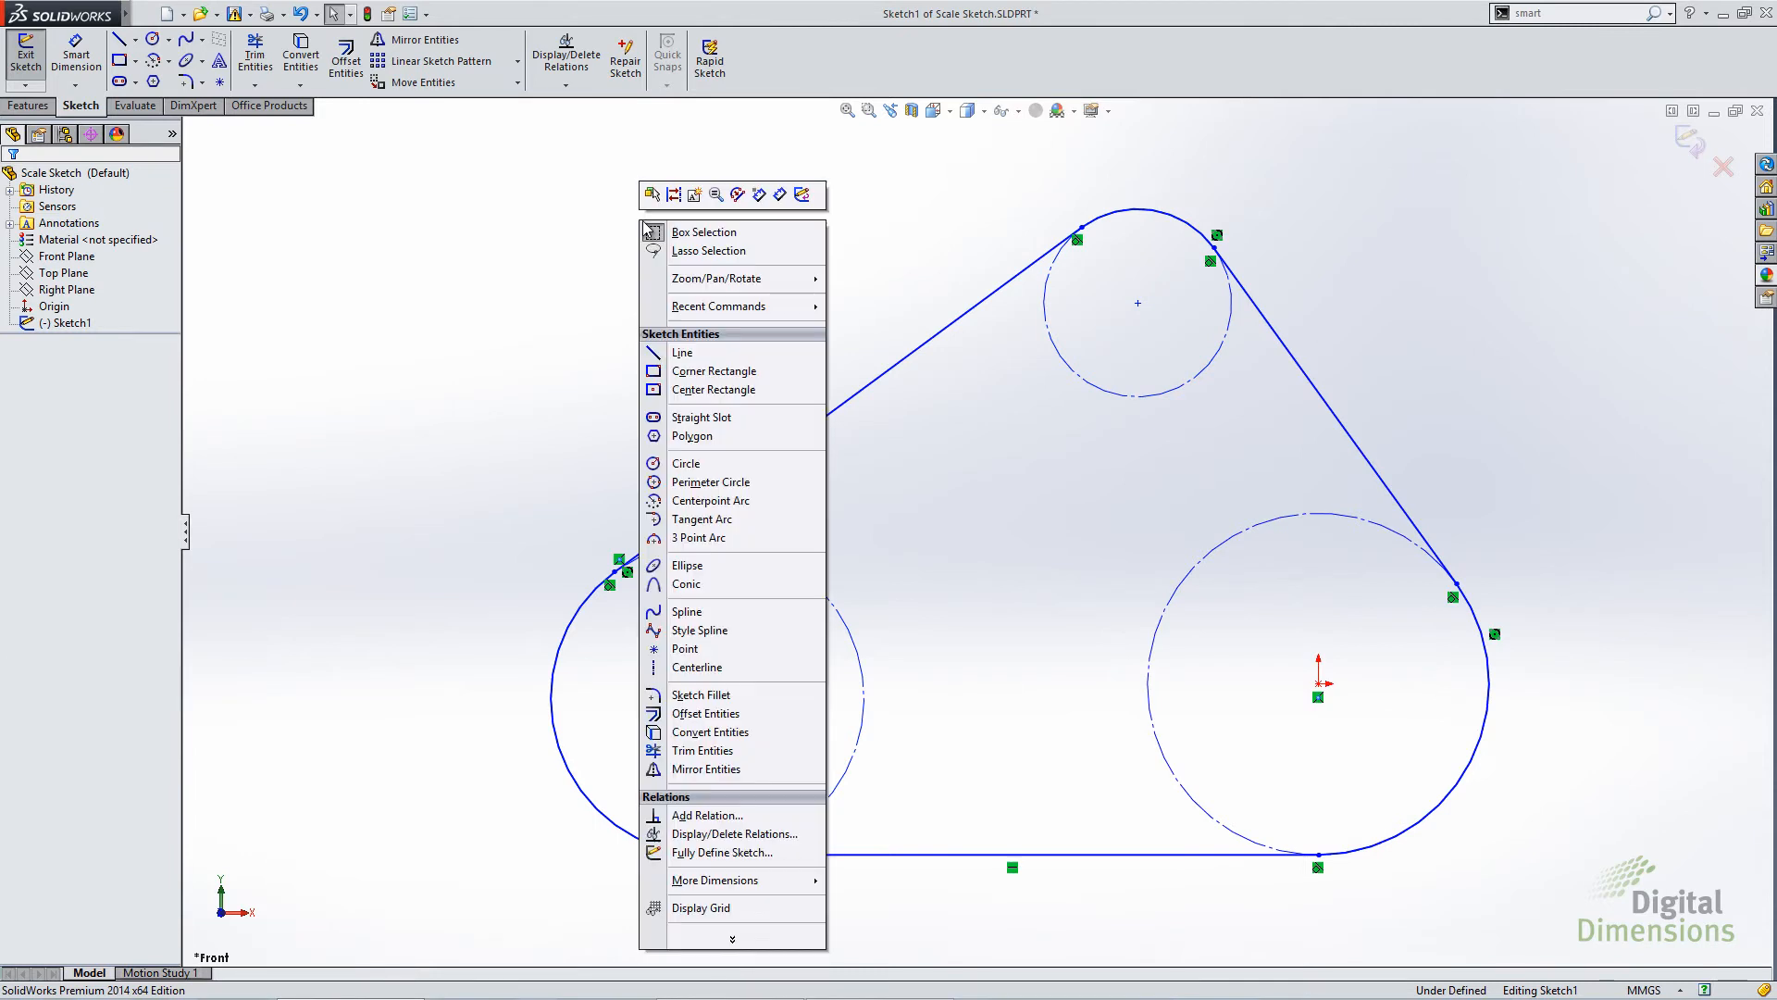
pyautogui.click(764, 257)
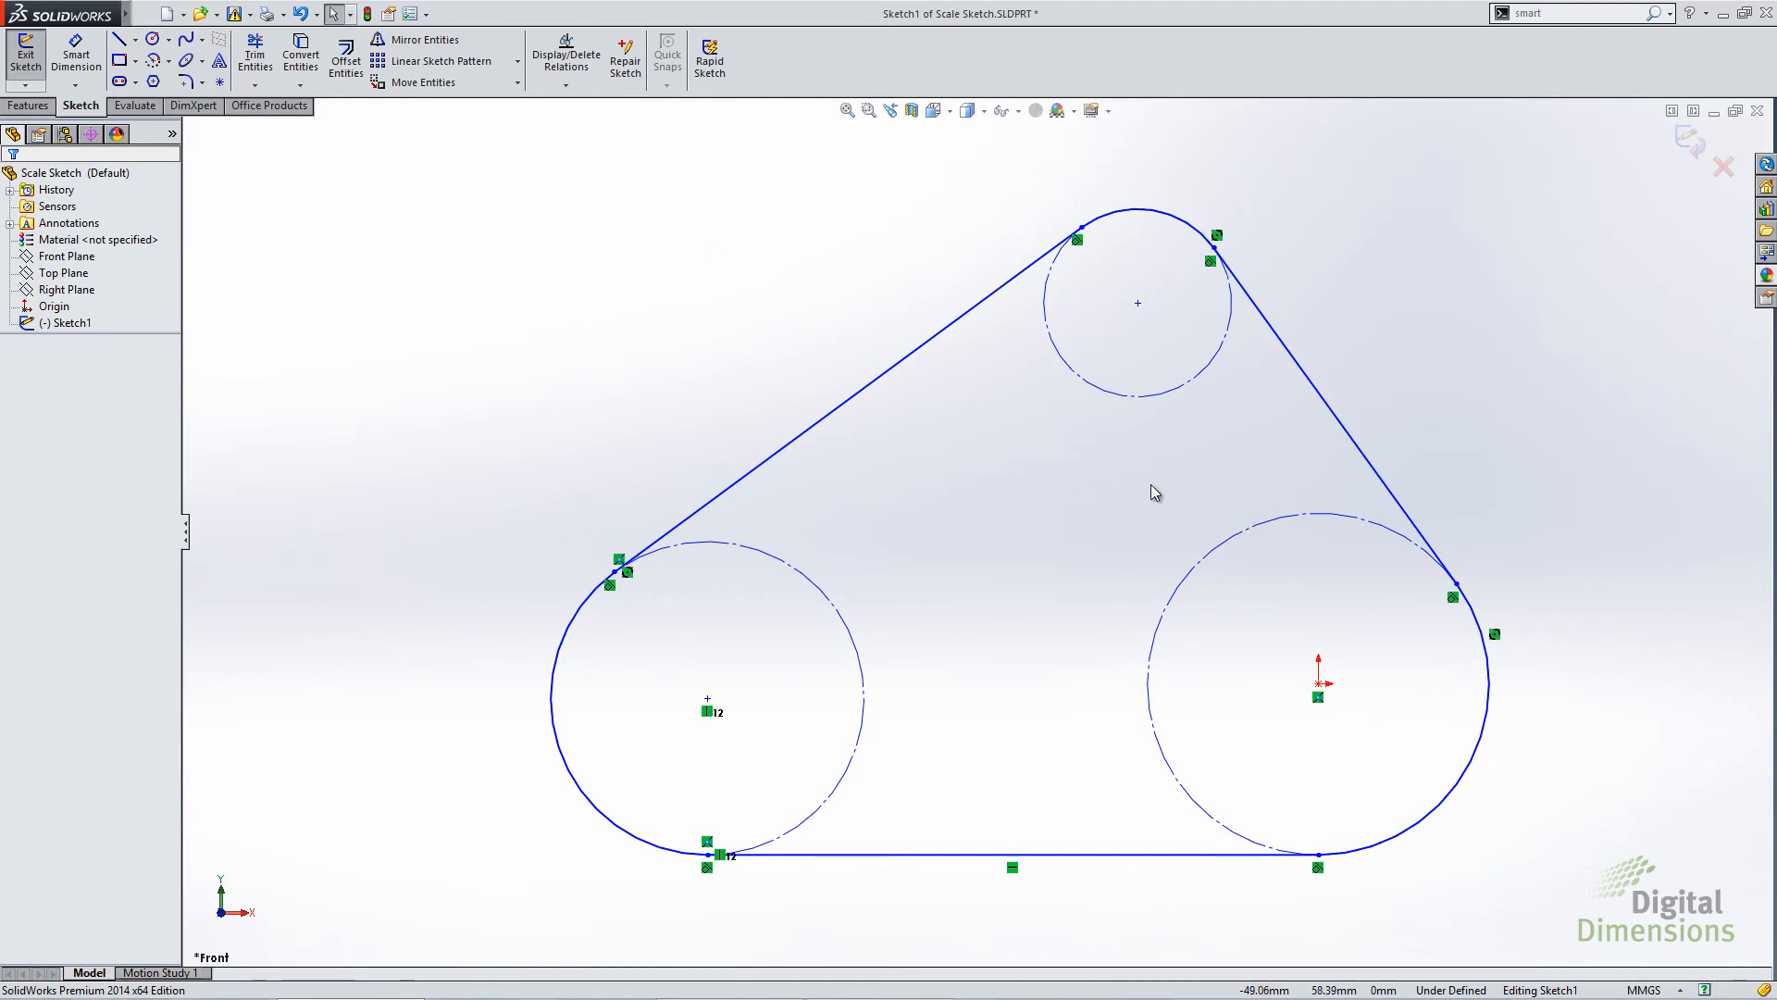
pyautogui.moveTo(1152, 485)
pyautogui.mouseDown()
pyautogui.moveTo(1143, 403)
pyautogui.moveTo(1111, 354)
pyautogui.moveTo(976, 344)
pyautogui.moveTo(857, 408)
pyautogui.moveTo(800, 482)
pyautogui.moveTo(767, 586)
pyautogui.moveTo(793, 639)
pyautogui.moveTo(843, 655)
pyautogui.moveTo(985, 637)
pyautogui.moveTo(1057, 602)
pyautogui.mouseUp()
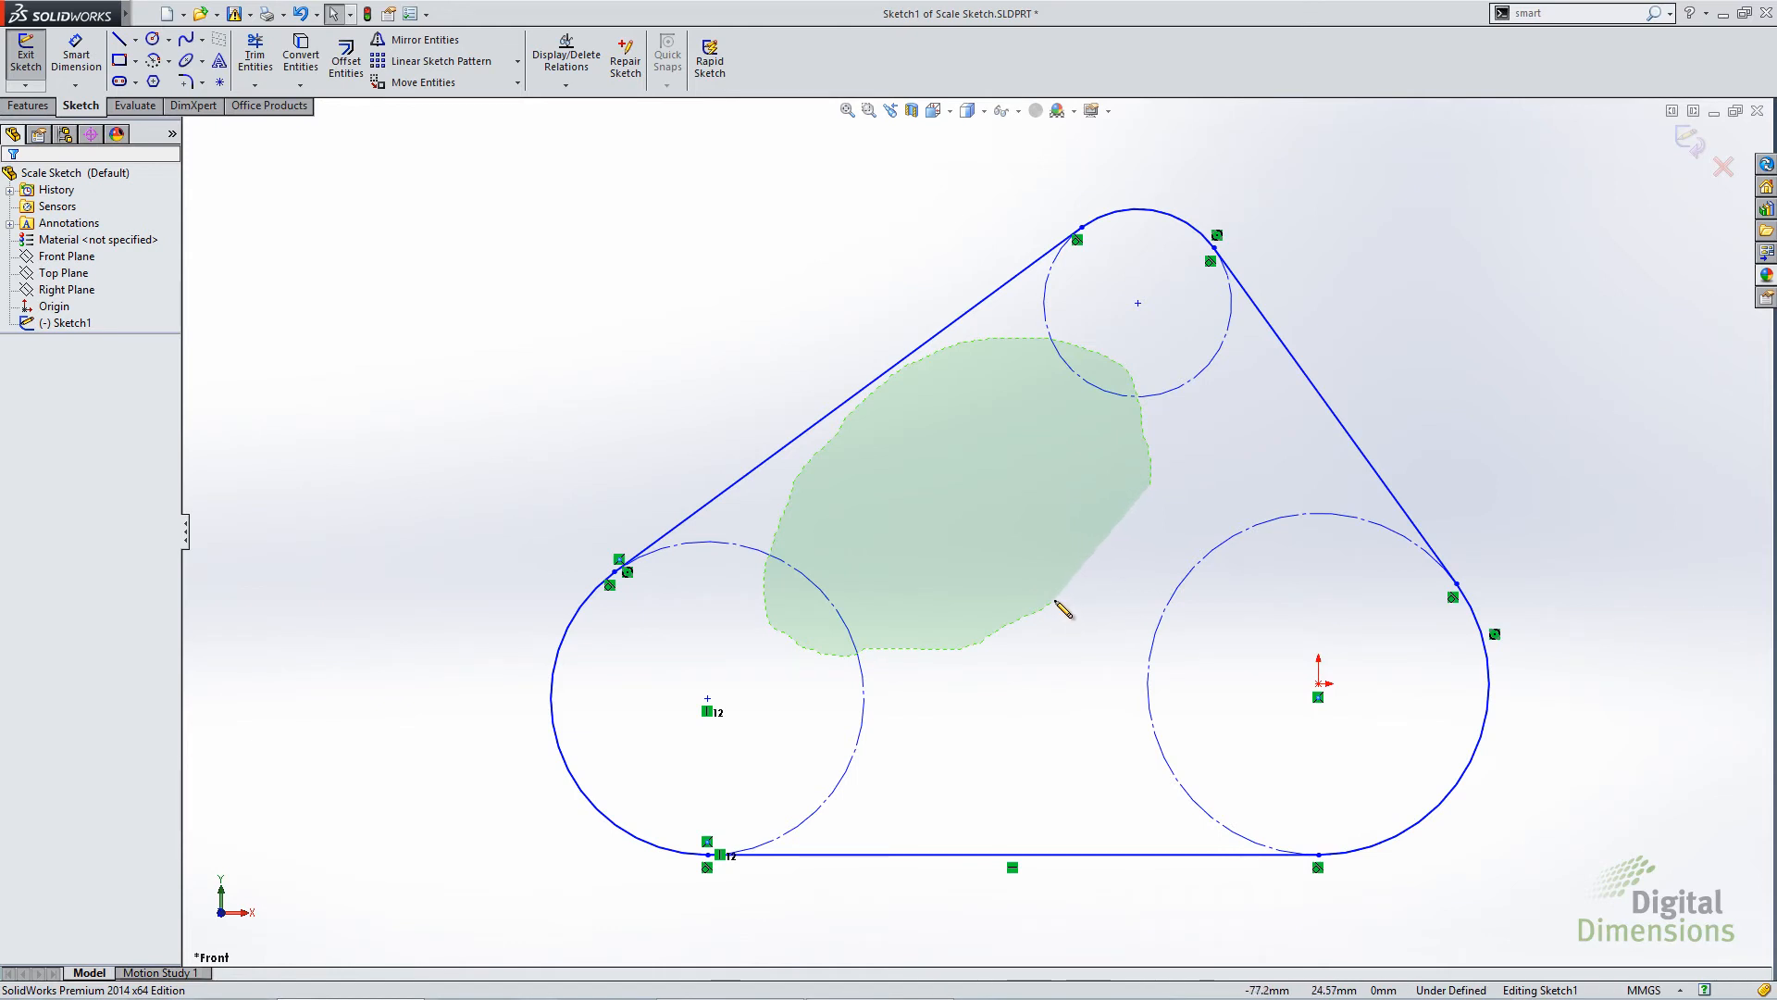
pyautogui.moveTo(1063, 610); pyautogui.dragTo(1055, 603)
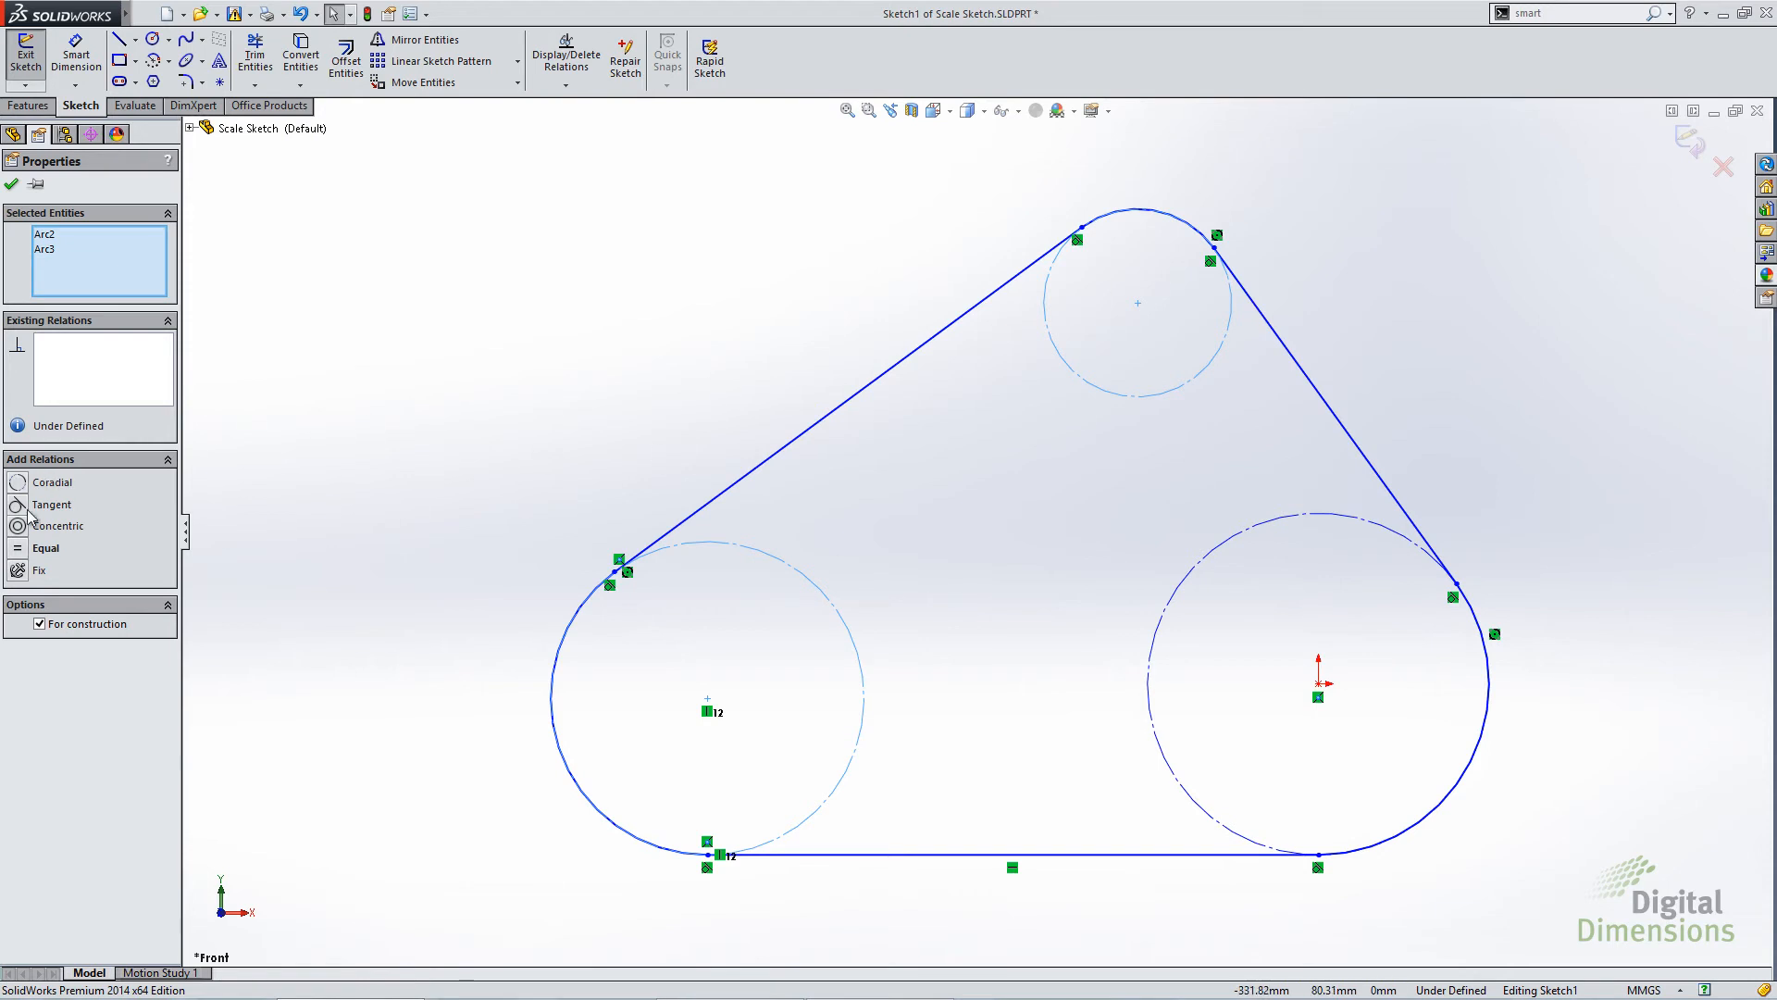
pyautogui.click(21, 550)
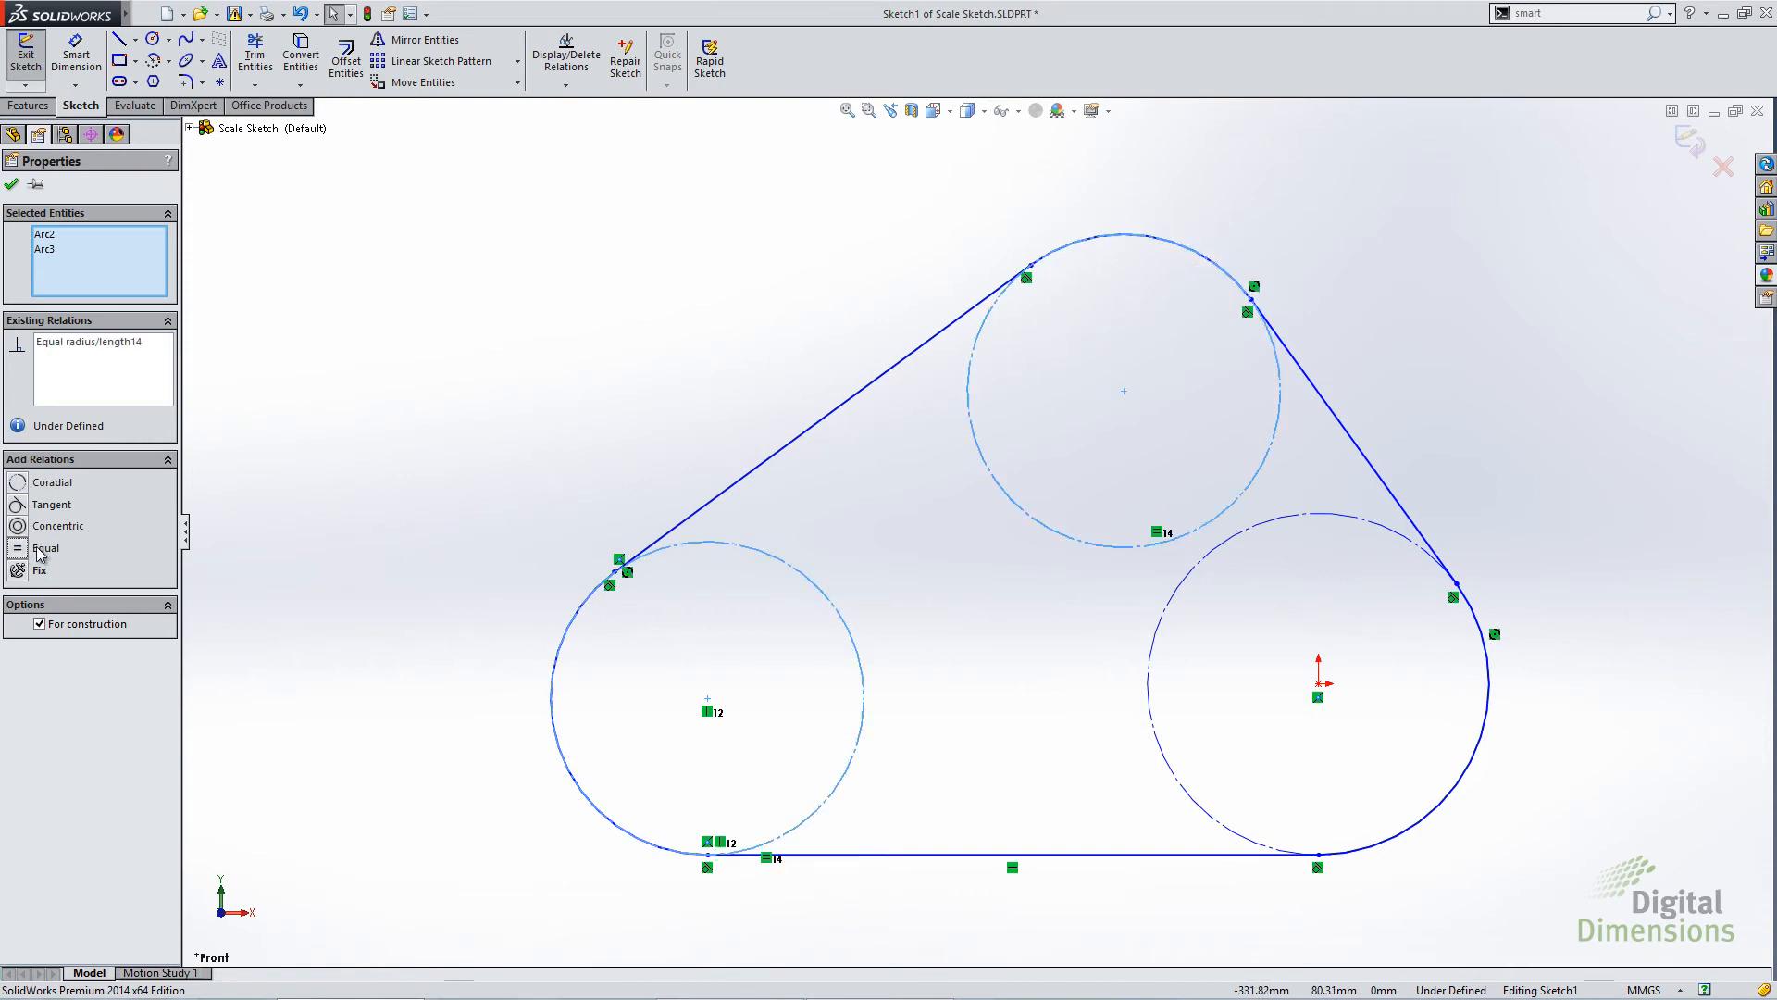
# Set the default bulk selection method to Box in the Display/Selection system options and switch to the PowerPoint slide show
pyautogui.rightClick(521, 311)
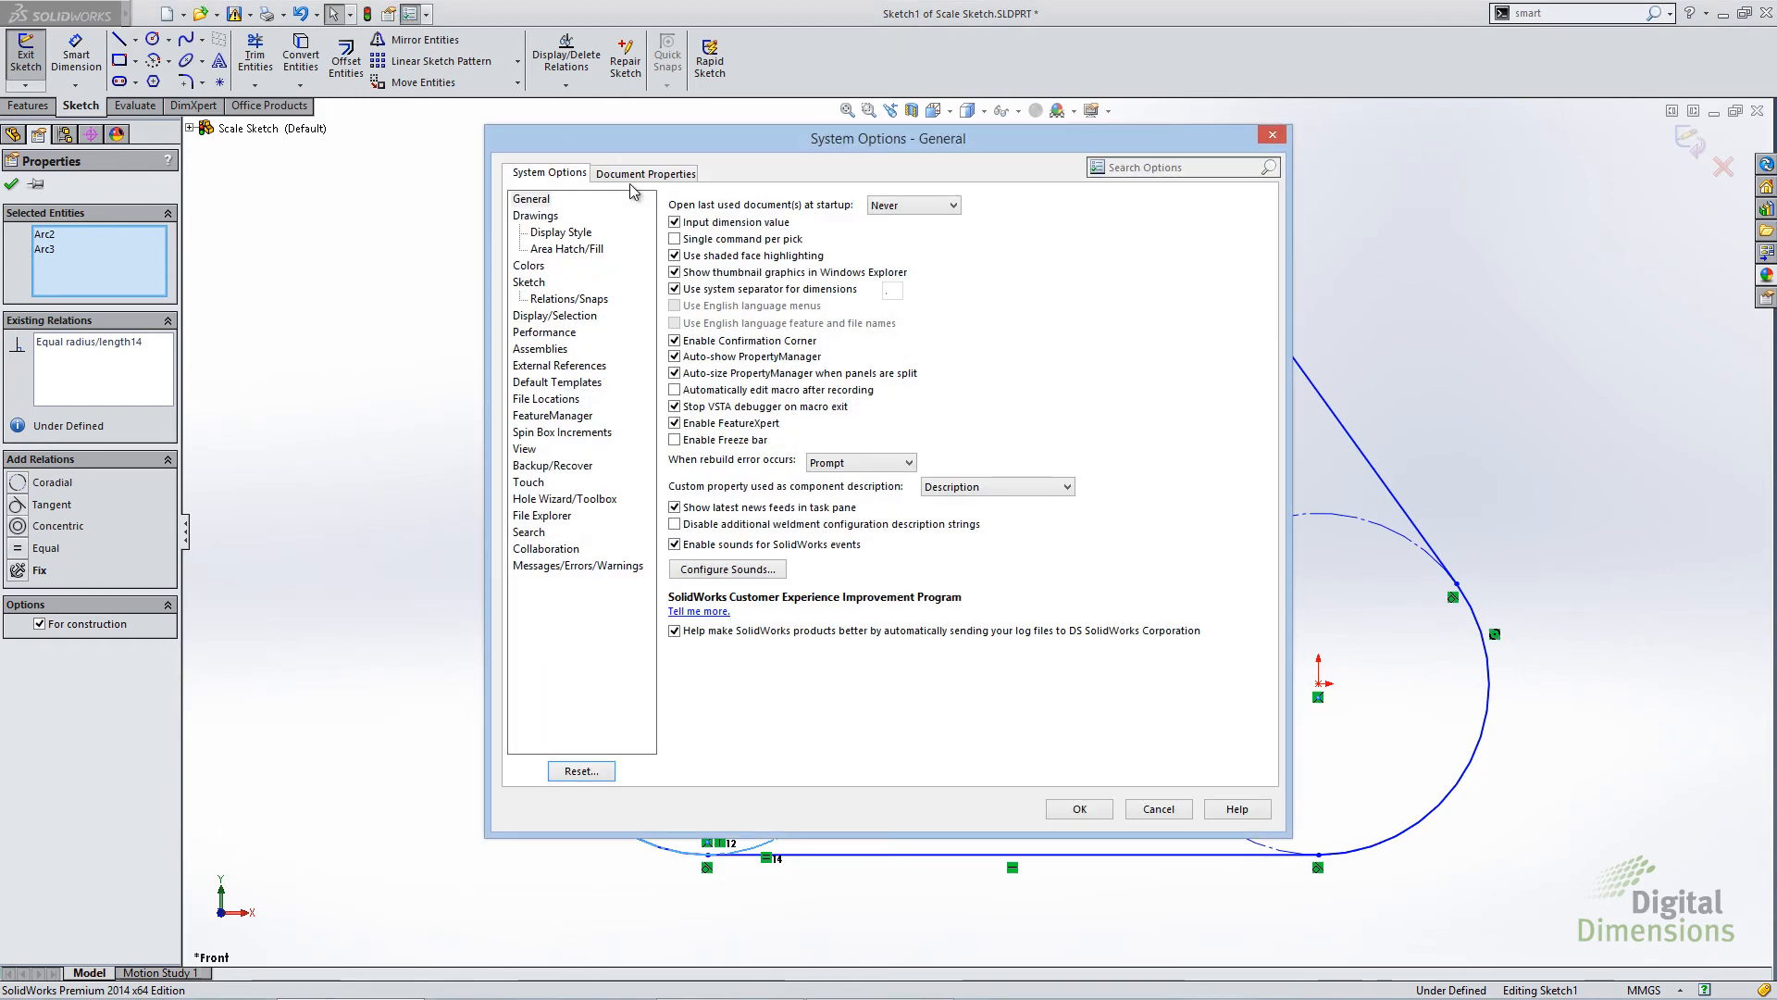
pyautogui.click(555, 316)
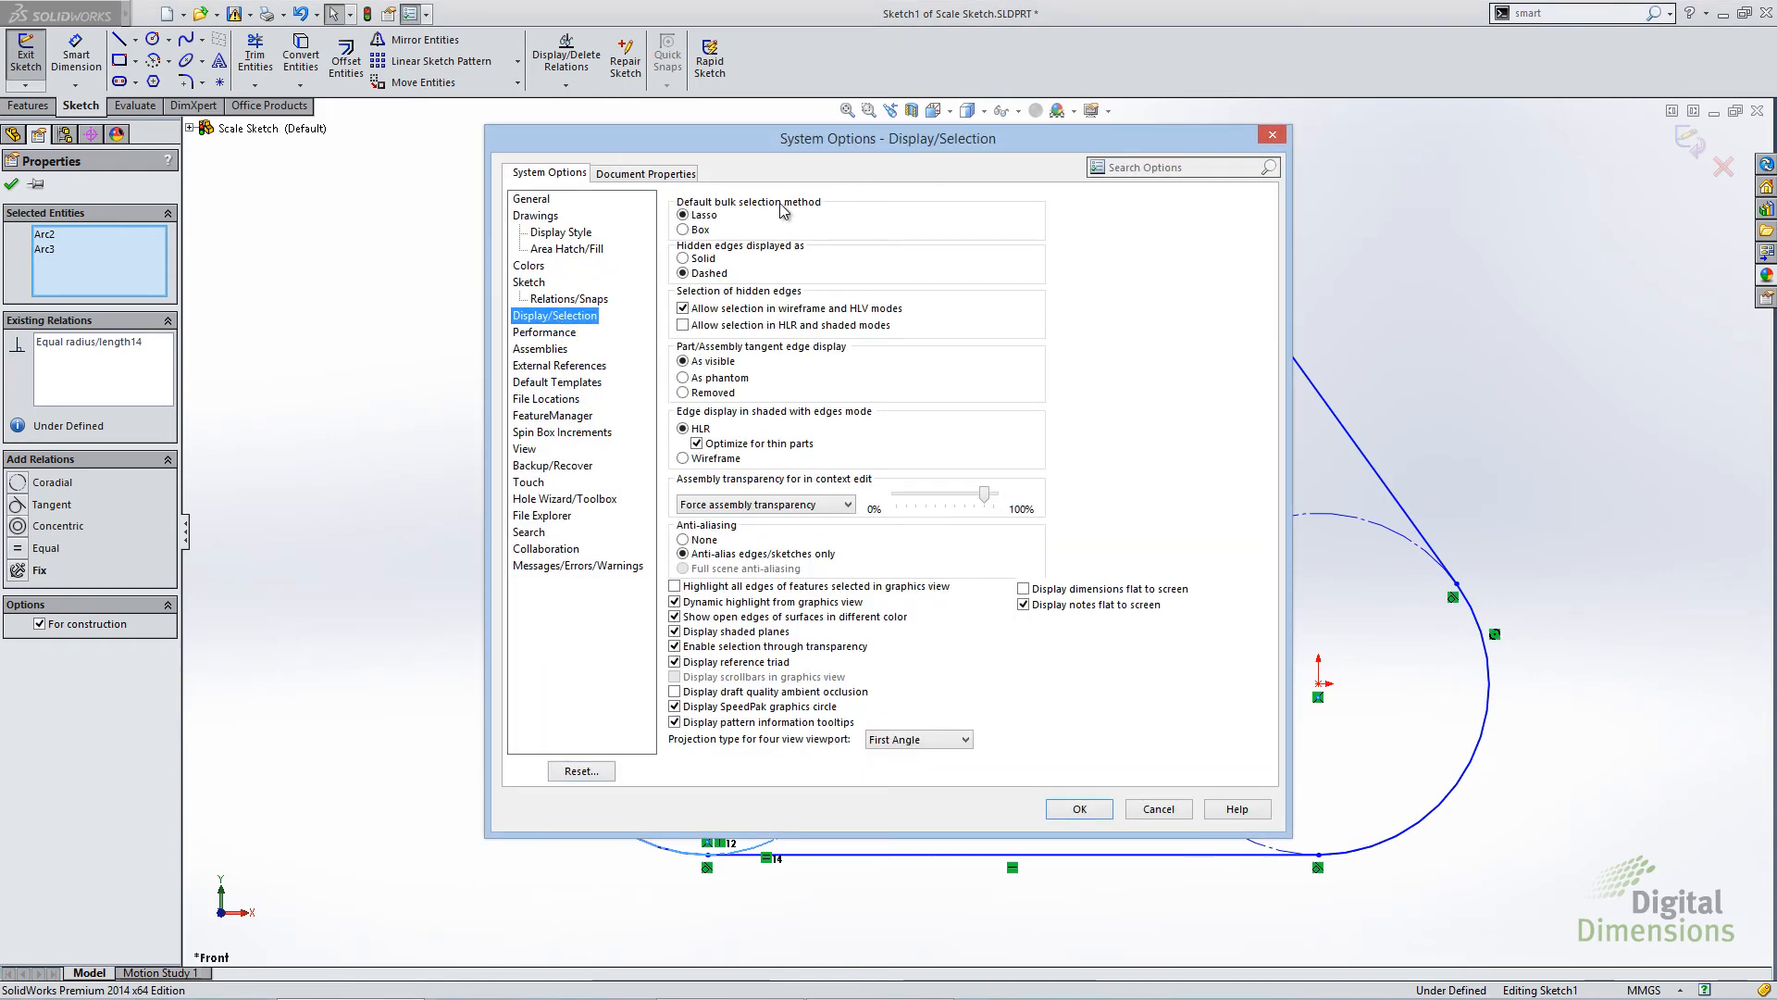
pyautogui.click(684, 229)
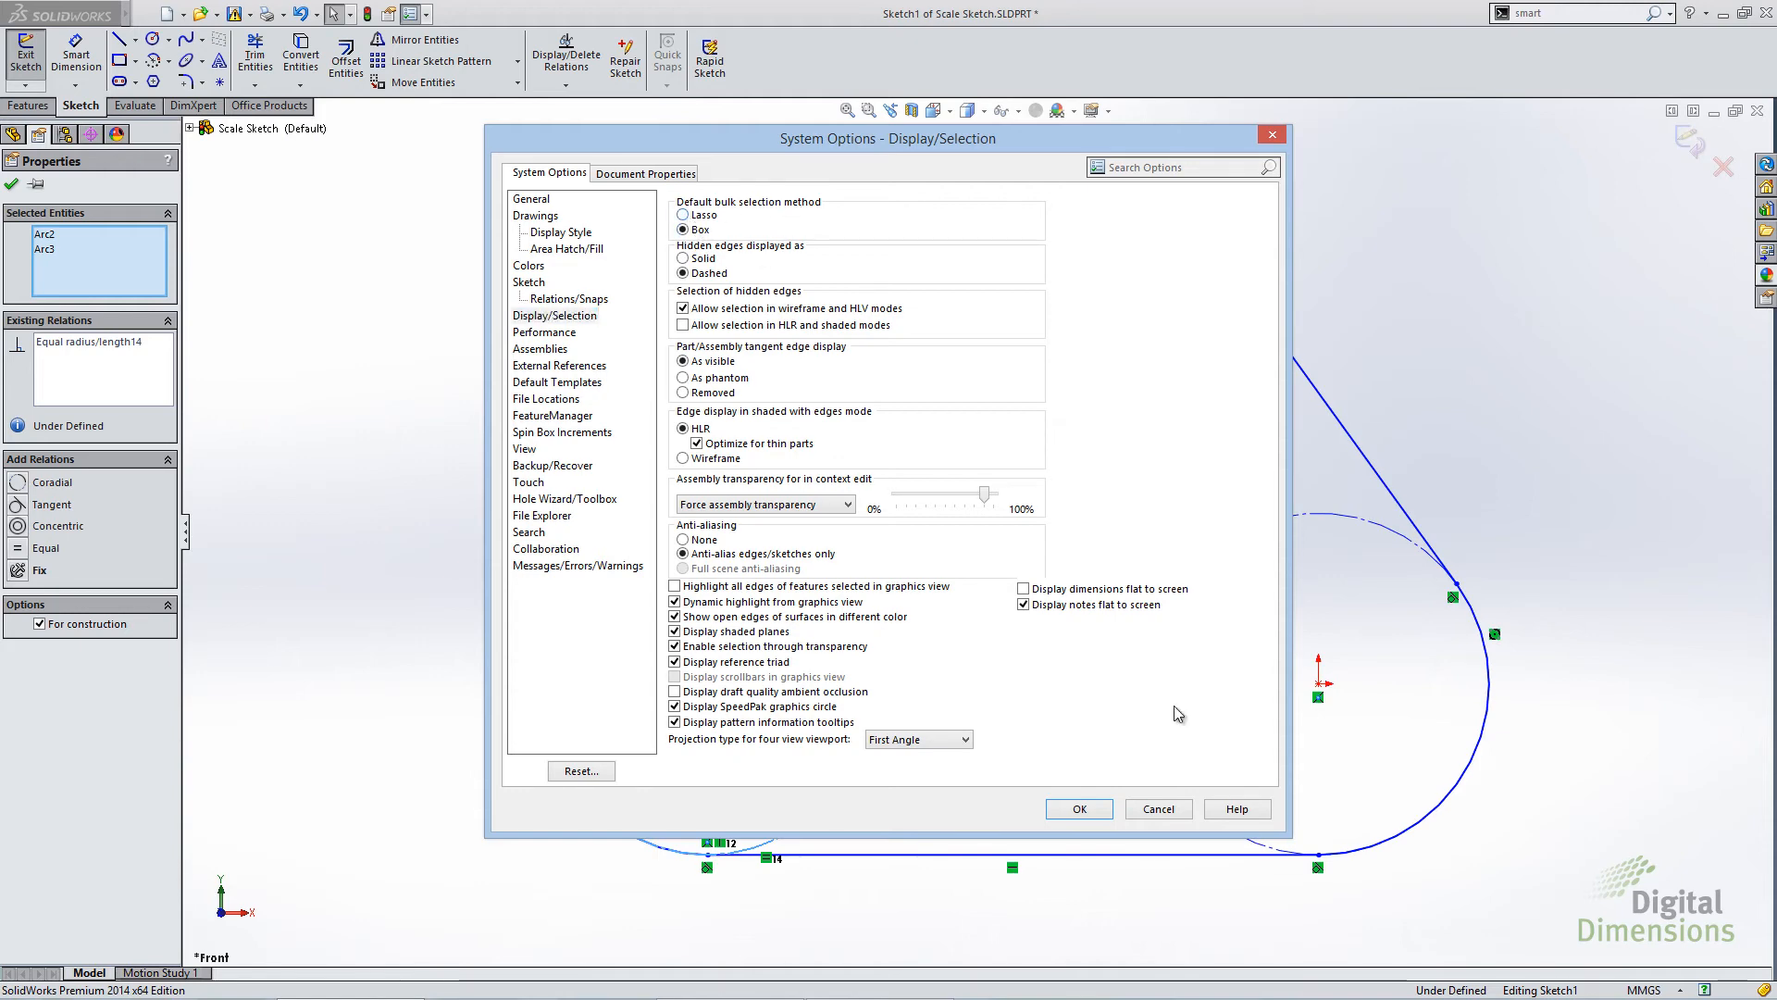
pyautogui.click(1080, 809)
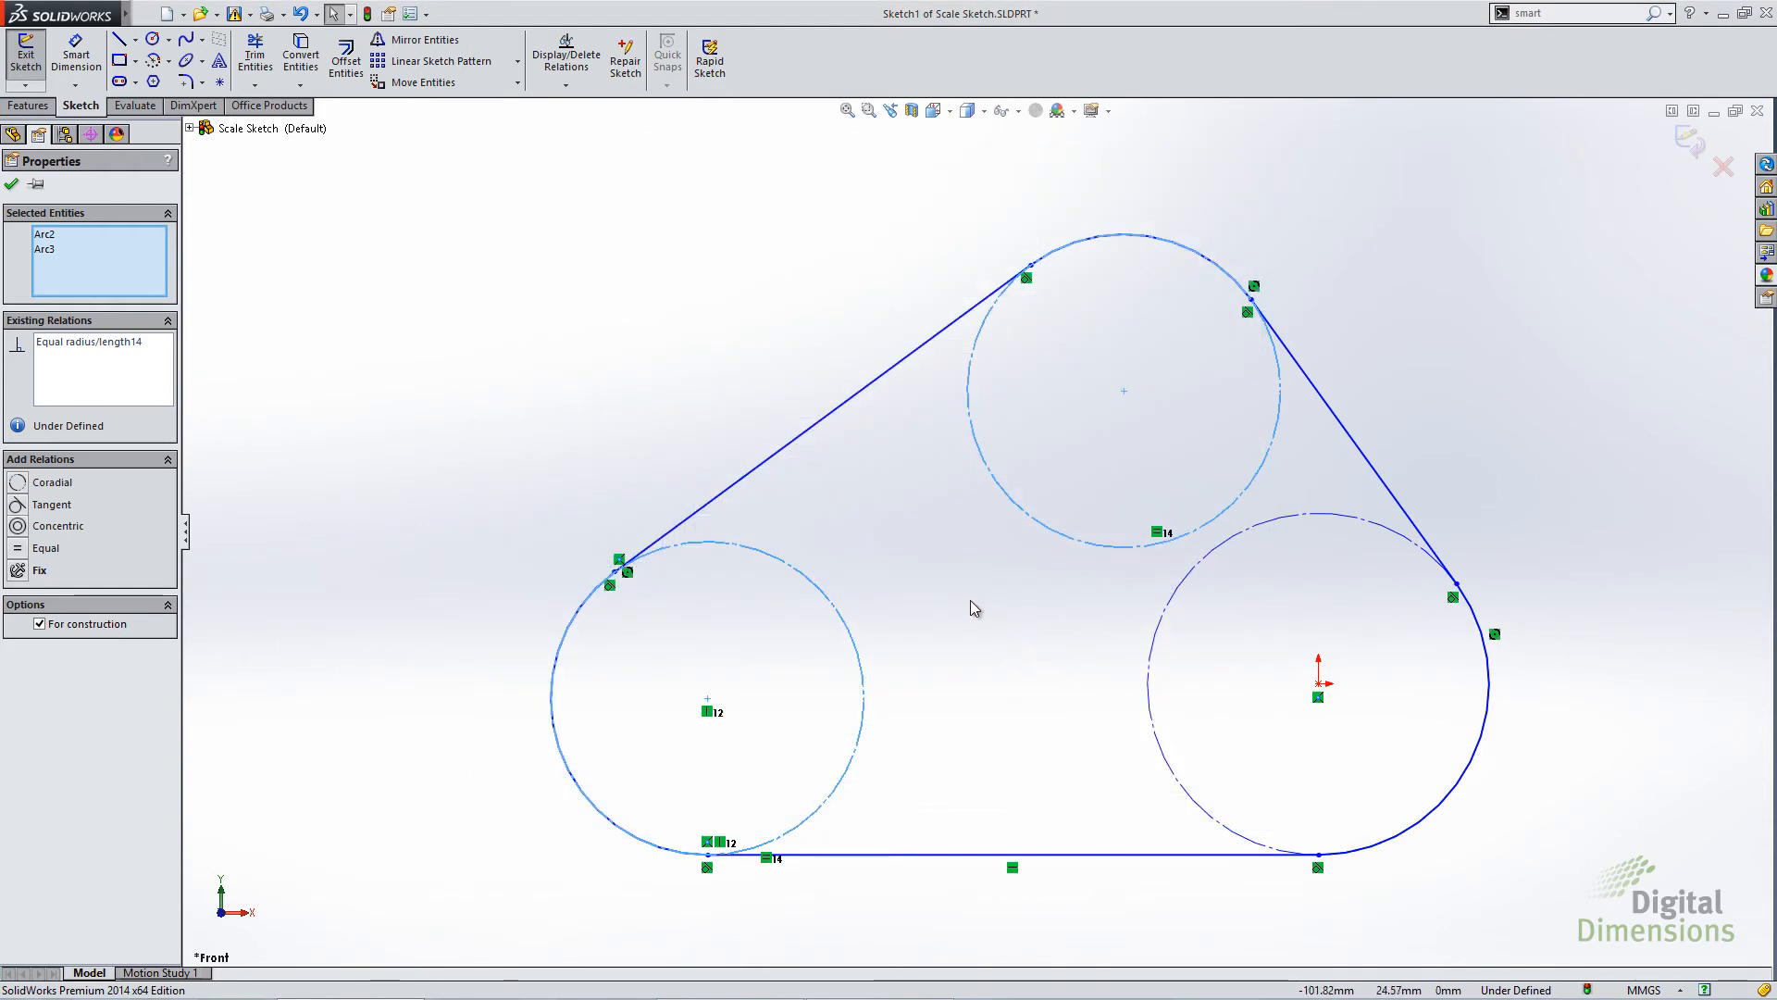
pyautogui.hotkey('alt', 'Tab')
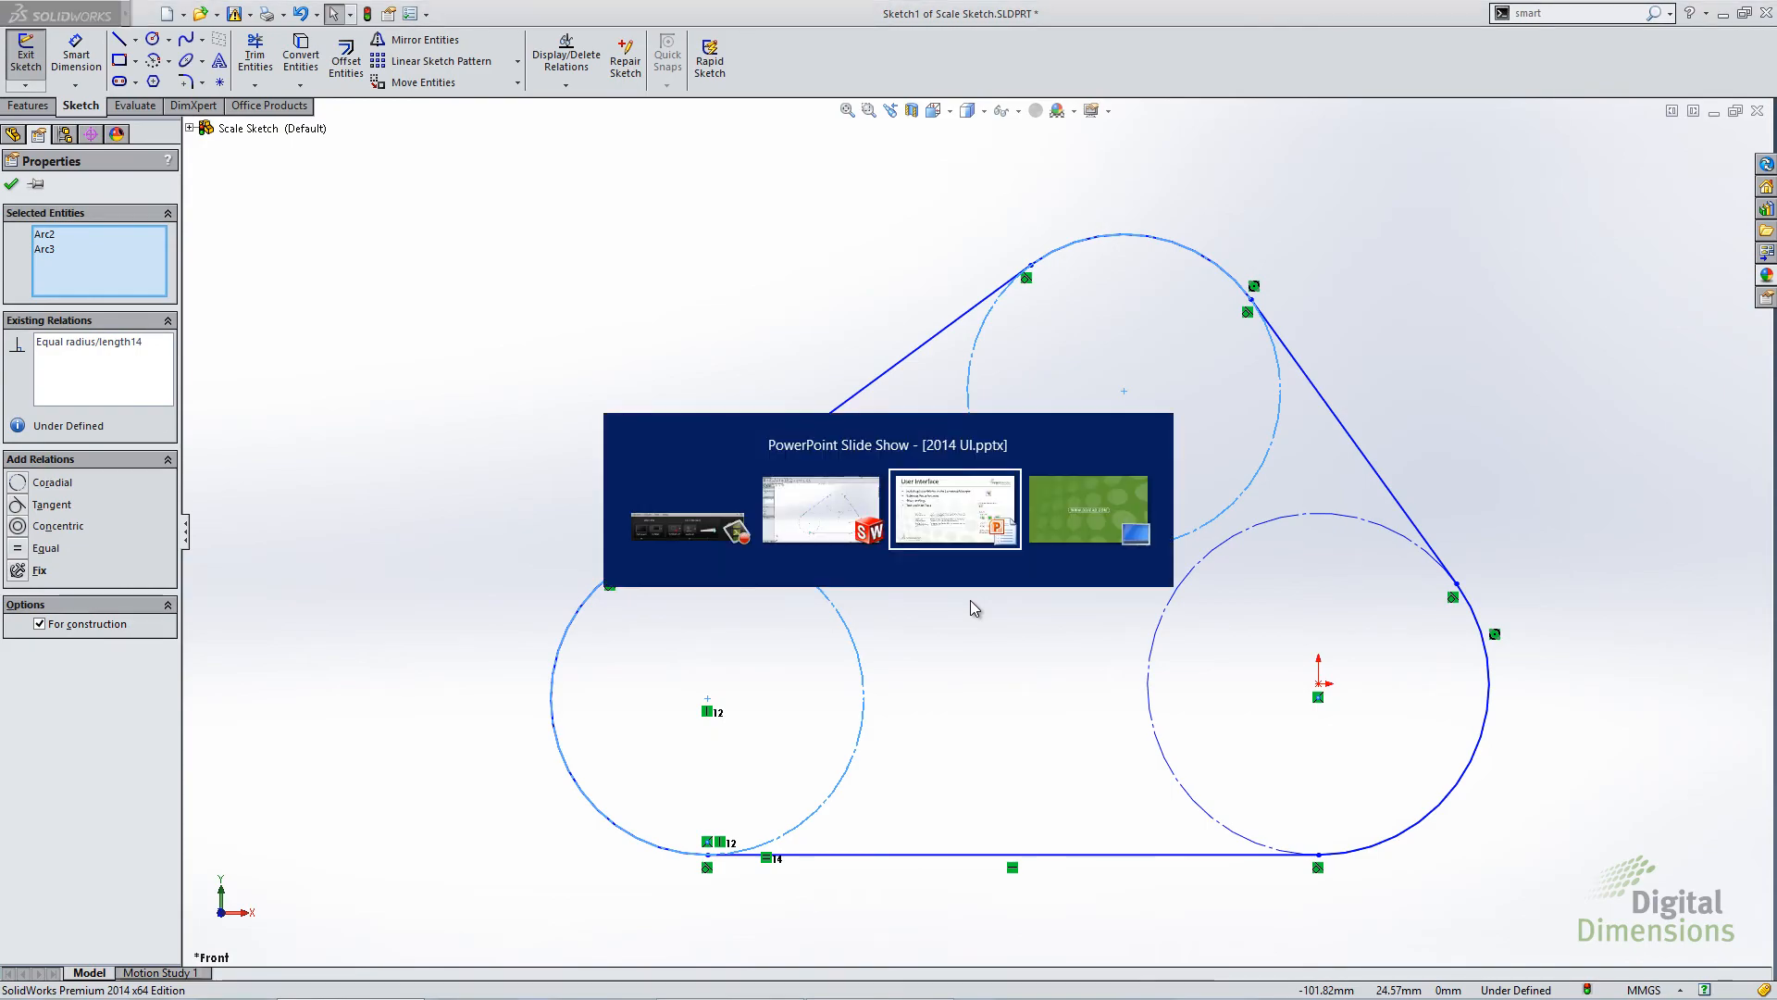